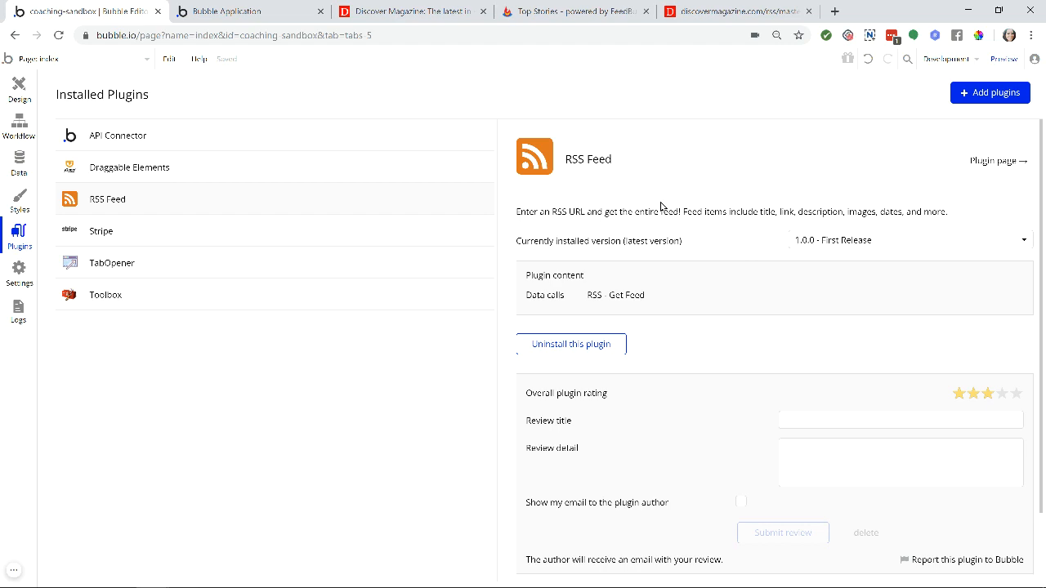
# - Review the master and blog RSS feeds listed on the Discover Magazine RSS page
pyautogui.click(409, 12)
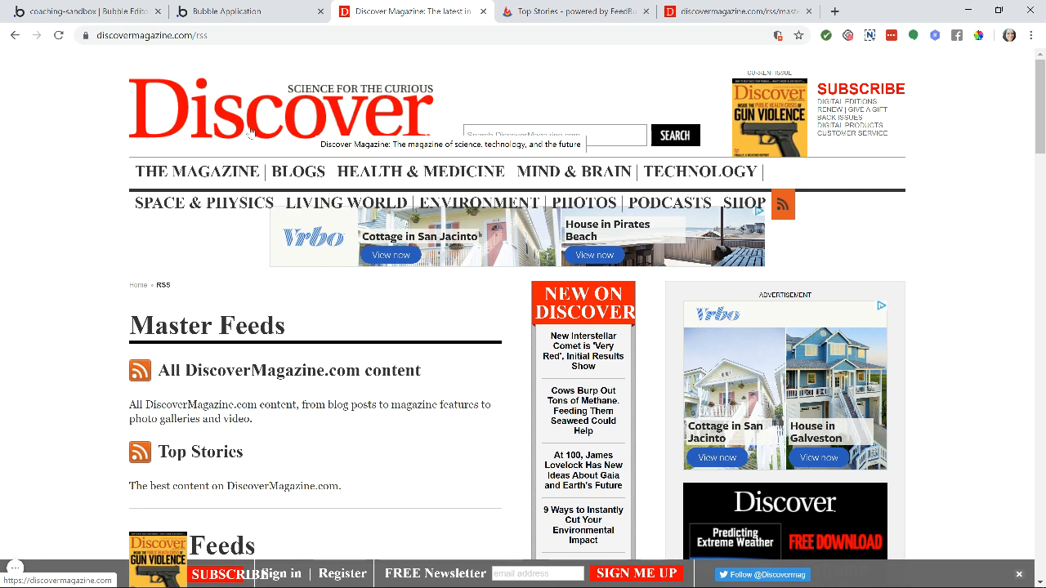
pyautogui.moveTo(151, 198)
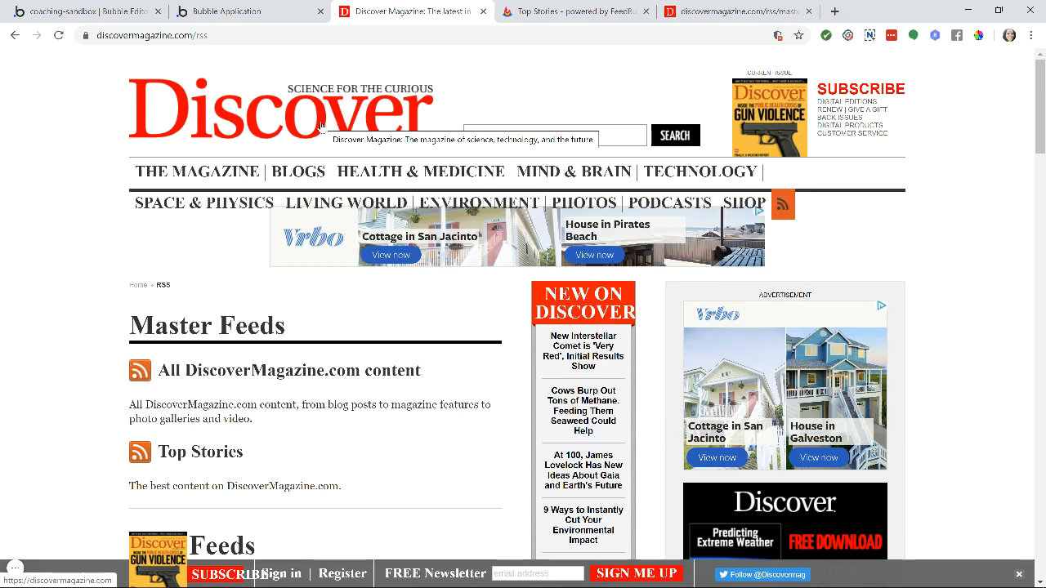
pyautogui.scroll(-3, 77, 280)
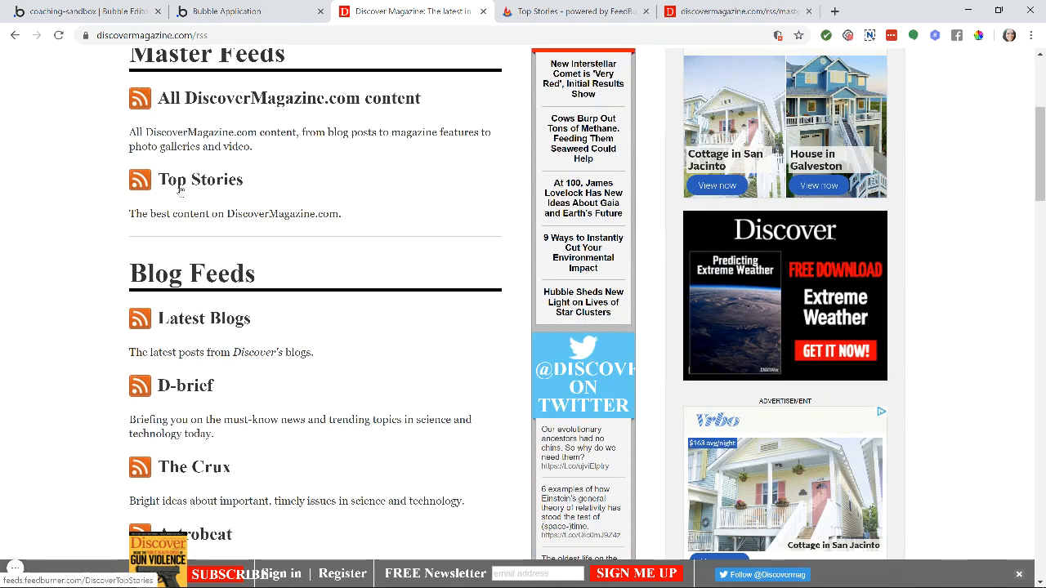
pyautogui.scroll(-2, 115, 320)
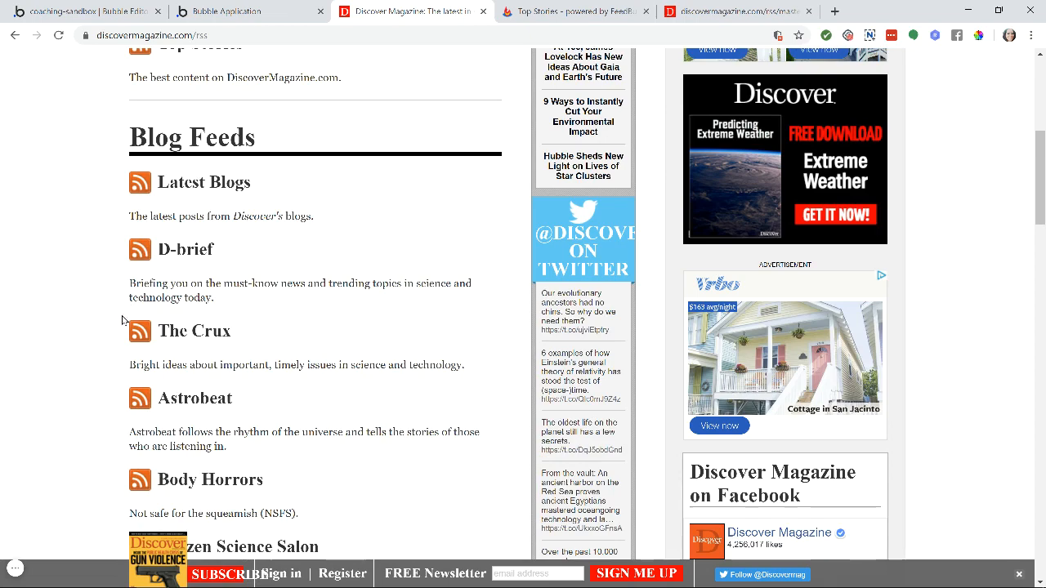
pyautogui.scroll(-3, 123, 320)
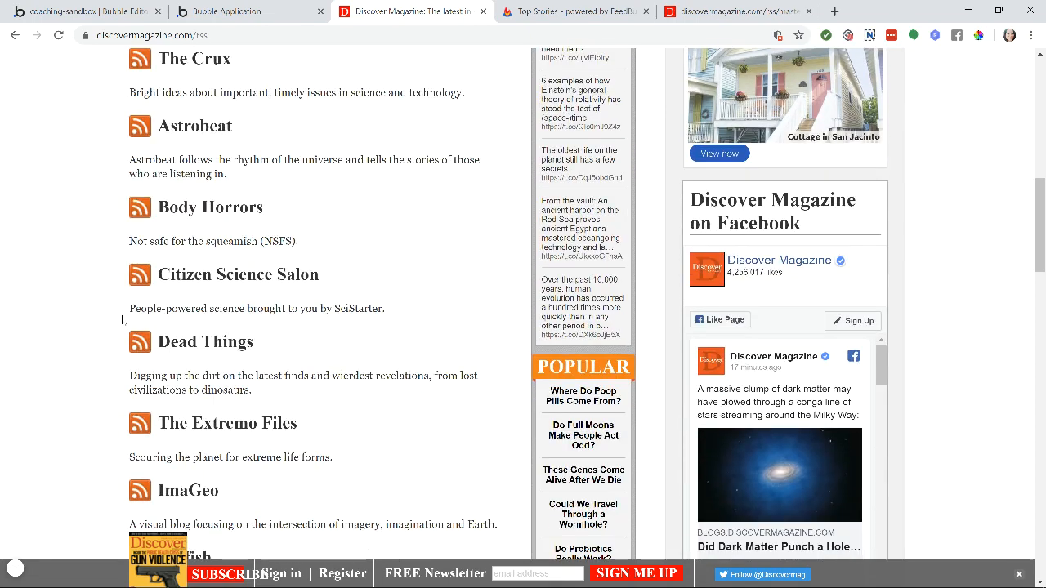
# - Examine the FeedBurner Top Stories feed, including its first article about cows and methane, and return to the feed
pyautogui.click(524, 18)
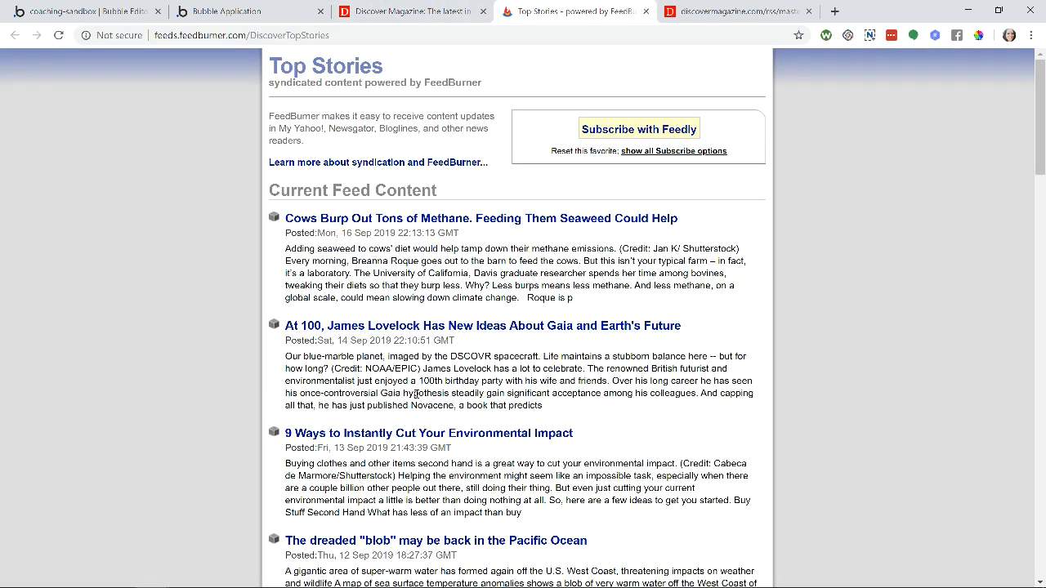
pyautogui.scroll(-1, 396, 270)
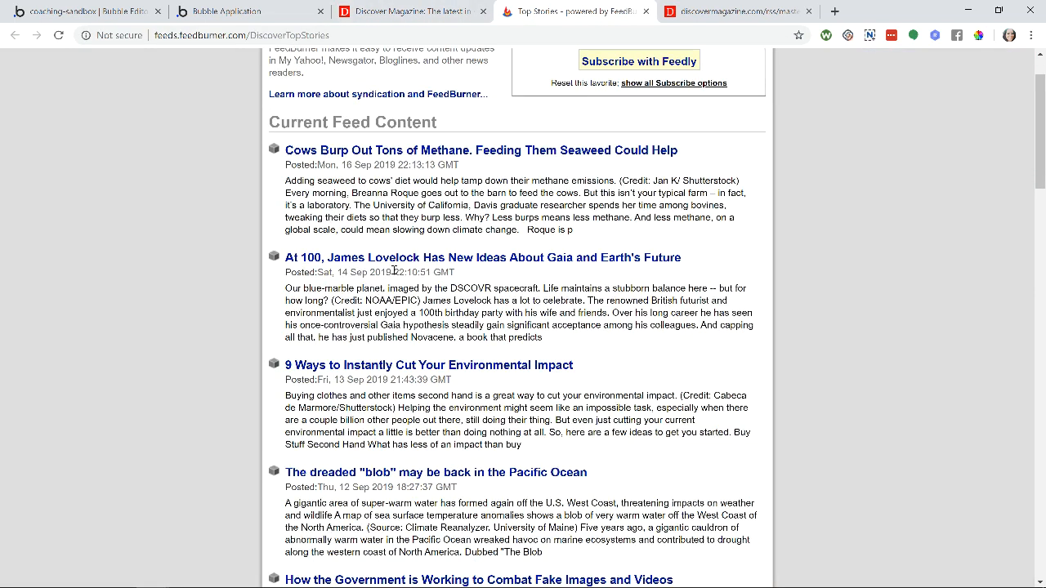
pyautogui.scroll(-2, 441, 323)
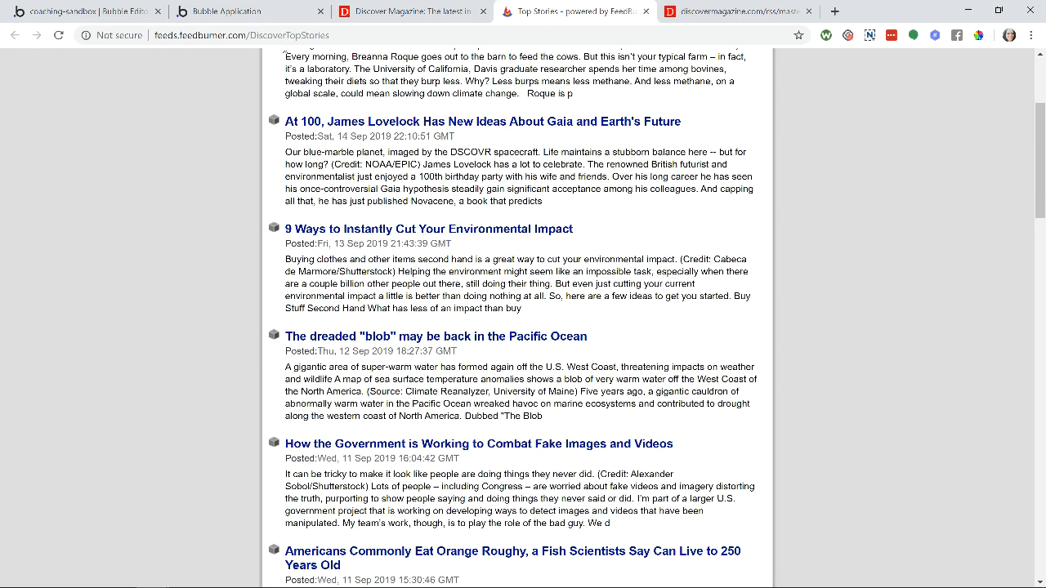
pyautogui.scroll(3, 402, 342)
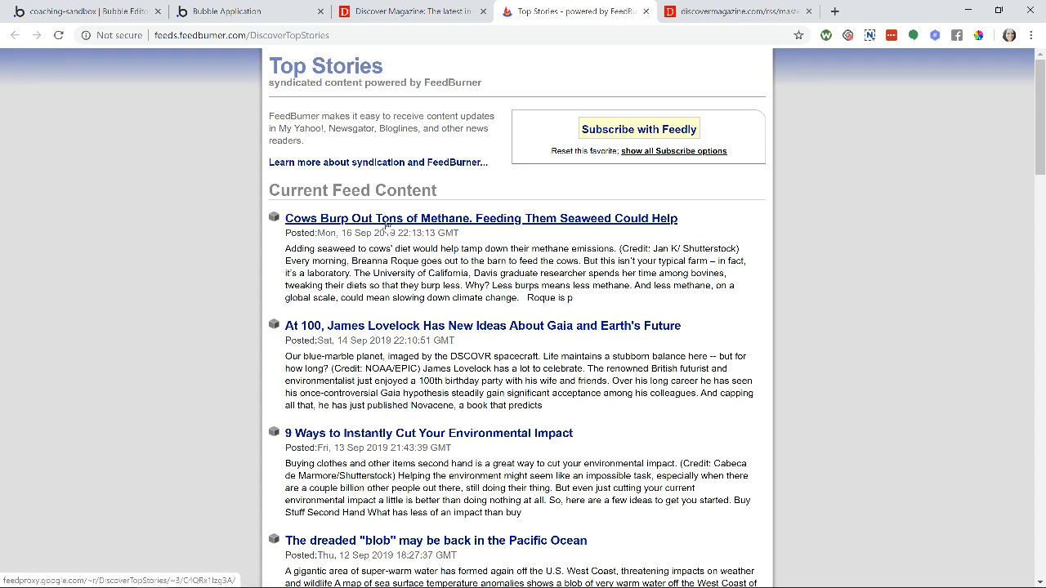
pyautogui.click(356, 226)
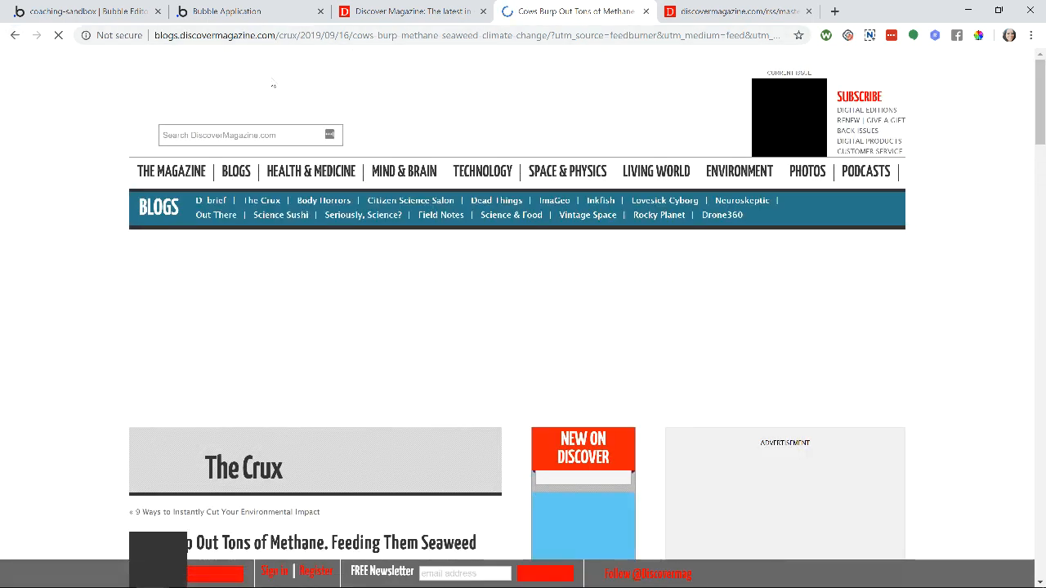
pyautogui.hotkey('alt', 'Left')
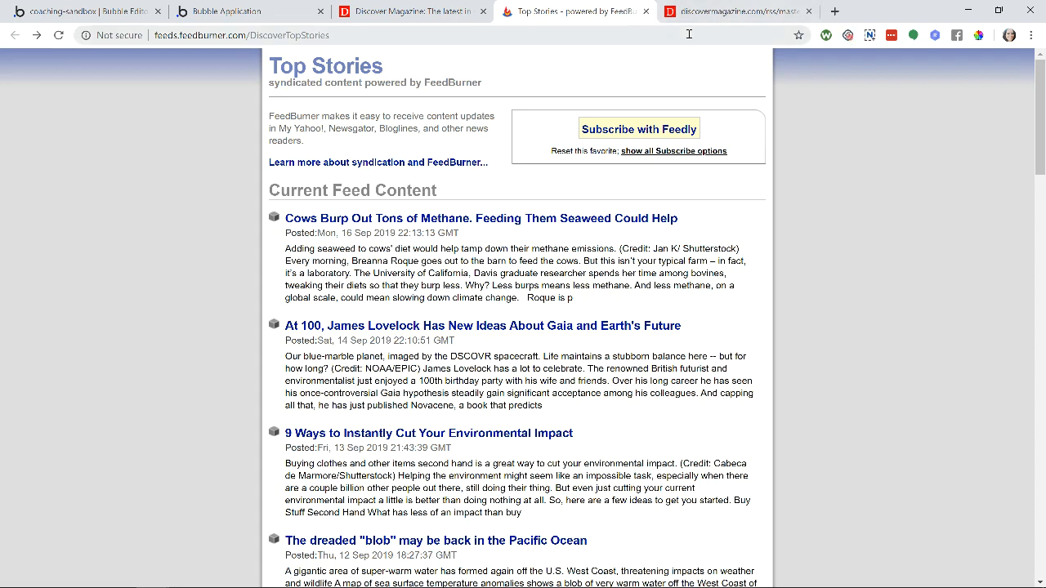
# - Inspect the raw XML of Discover Magazine's Top Stories feed, particularly its channel element and the items inside it
pyautogui.click(701, 13)
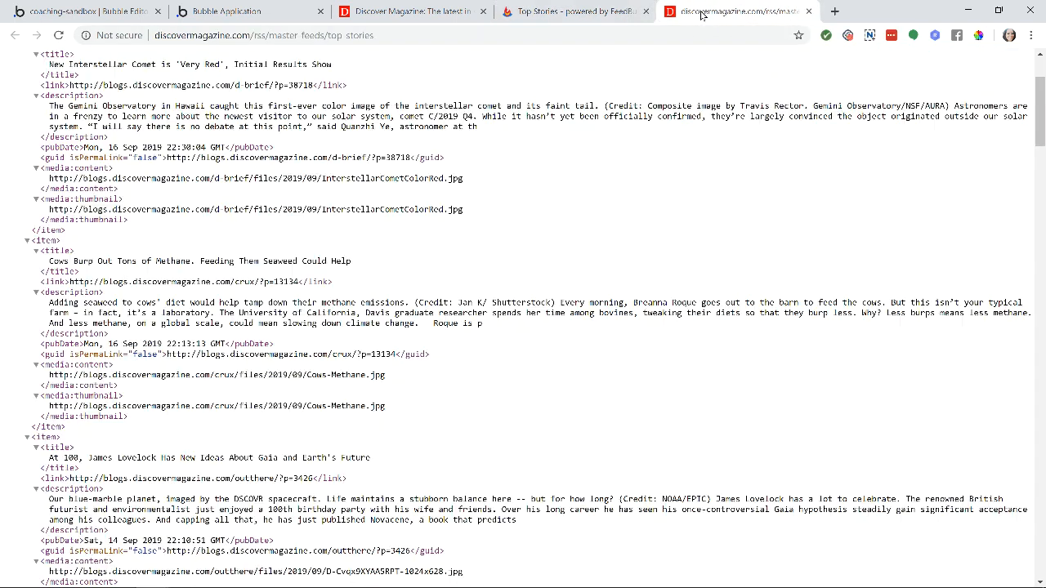
pyautogui.scroll(2, 325, 317)
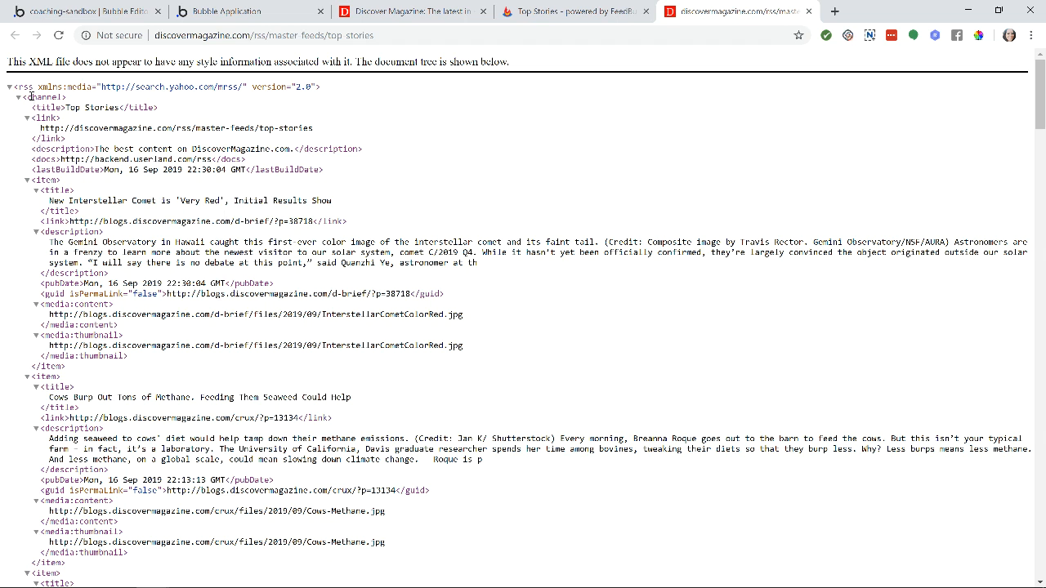
pyautogui.moveTo(32, 96); pyautogui.dragTo(62, 98)
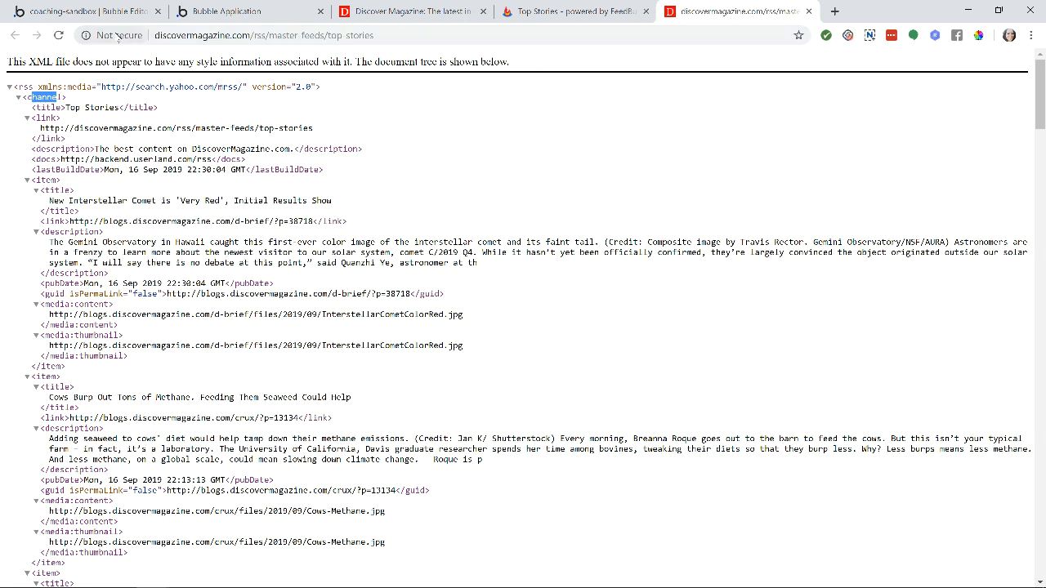
# - Switch to the Bubble editor and draw a group on the index page, about 413 px from its left edge and 33 px from its top
pyautogui.click(86, 11)
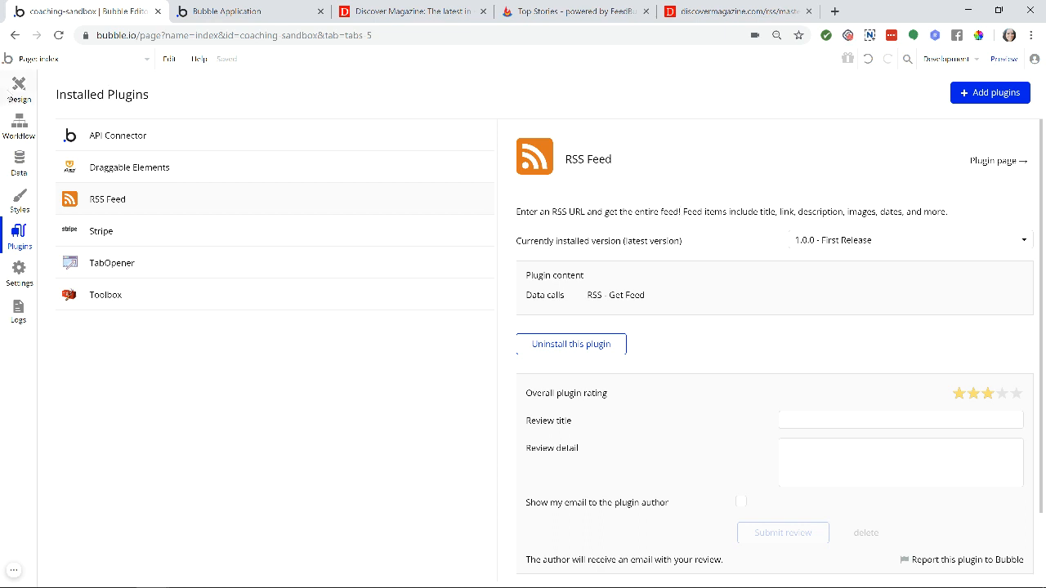
pyautogui.click(10, 98)
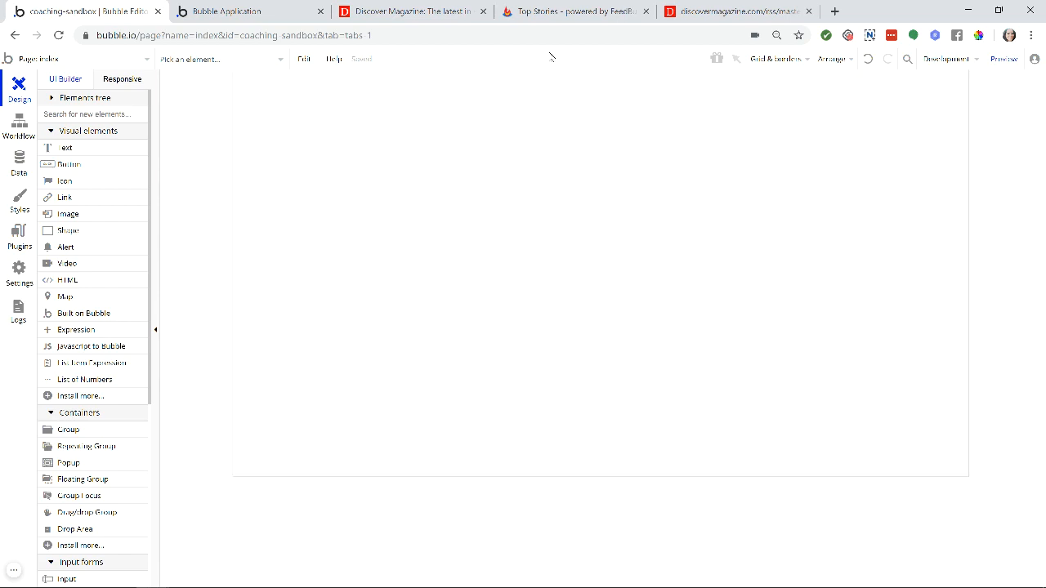
pyautogui.click(555, 16)
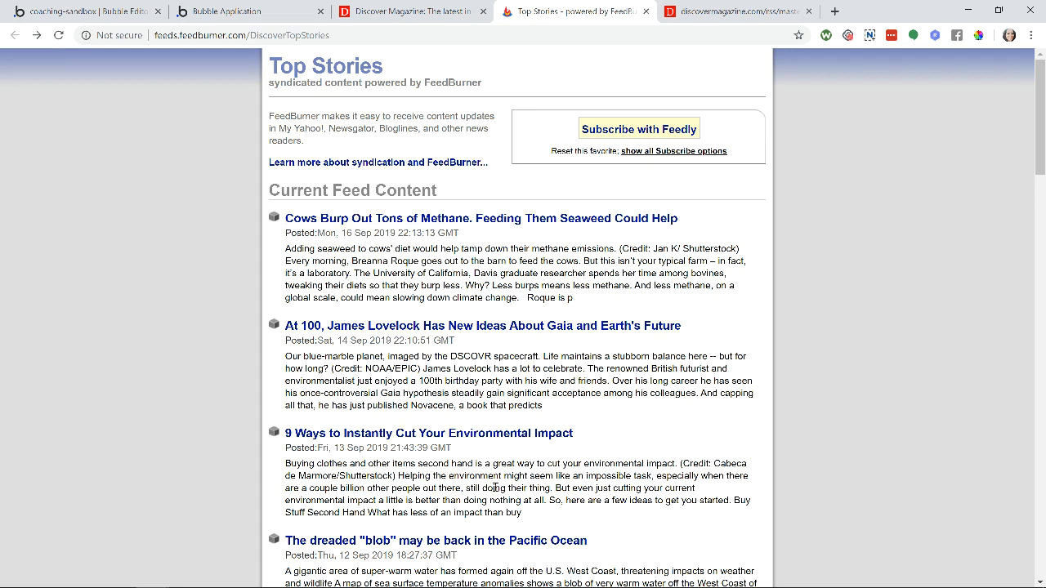
pyautogui.click(102, 10)
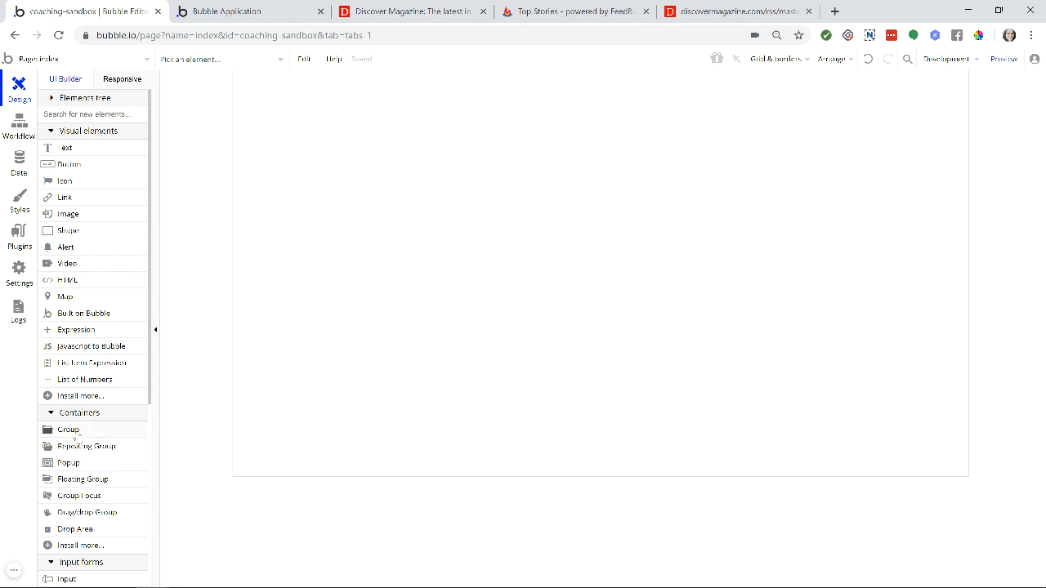
pyautogui.click(80, 436)
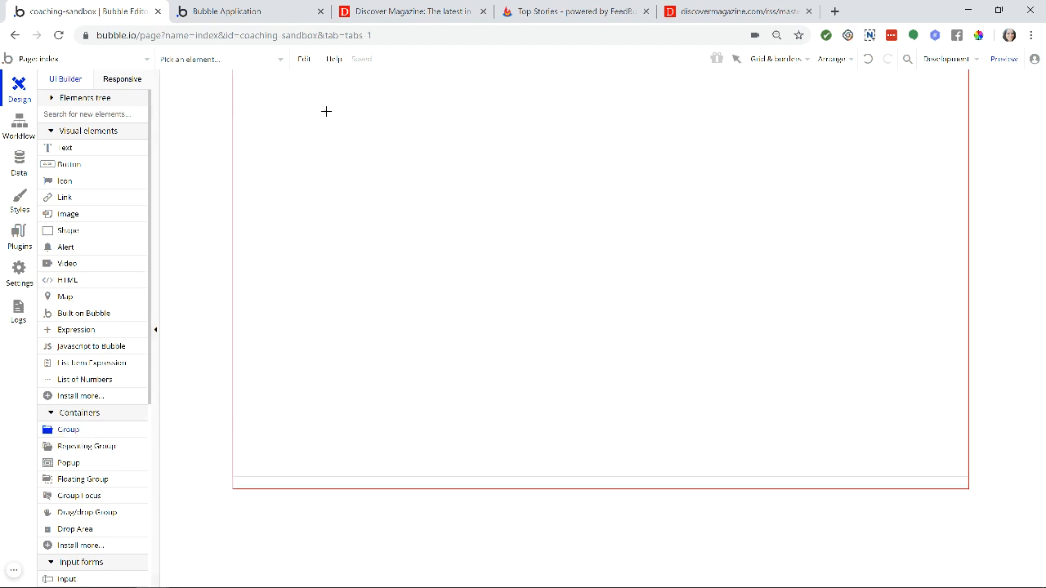
pyautogui.moveTo(279, 78); pyautogui.dragTo(464, 146)
pyautogui.moveTo(418, 120); pyautogui.dragTo(615, 134)
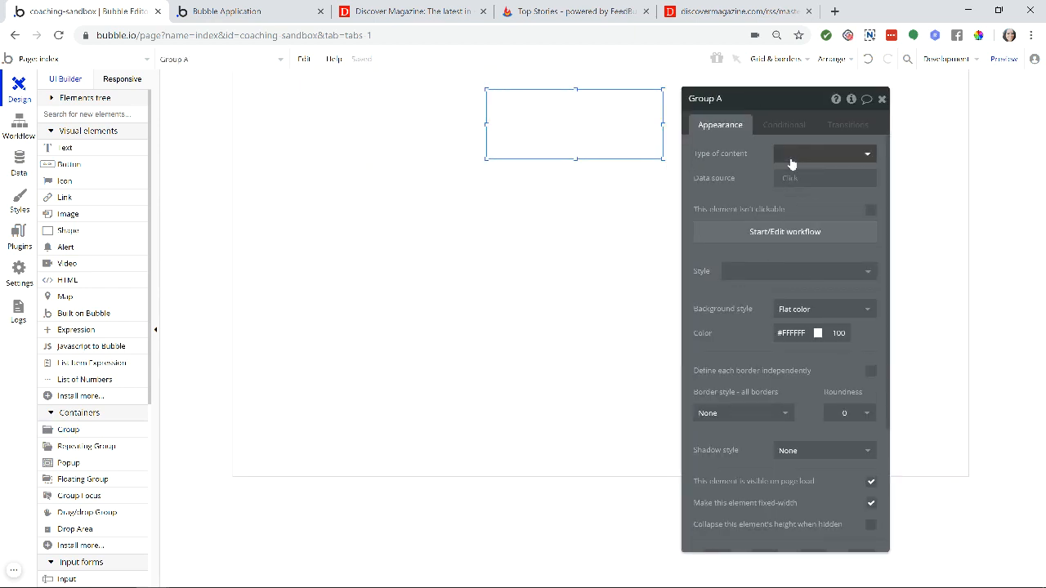
# - Set the new group's type of content to Get Feed from the RSS plugin
pyautogui.click(19, 235)
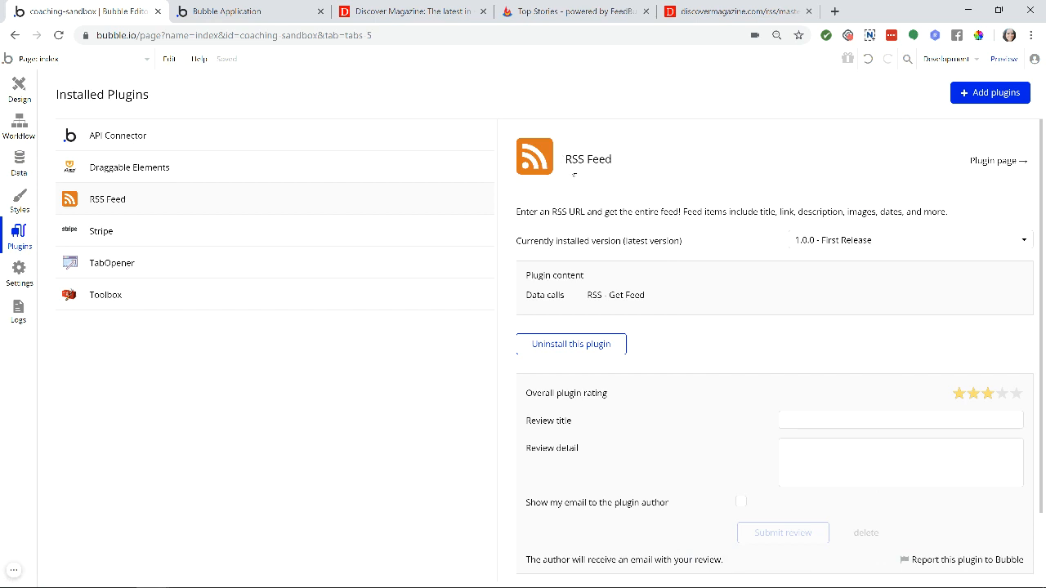
pyautogui.click(12, 103)
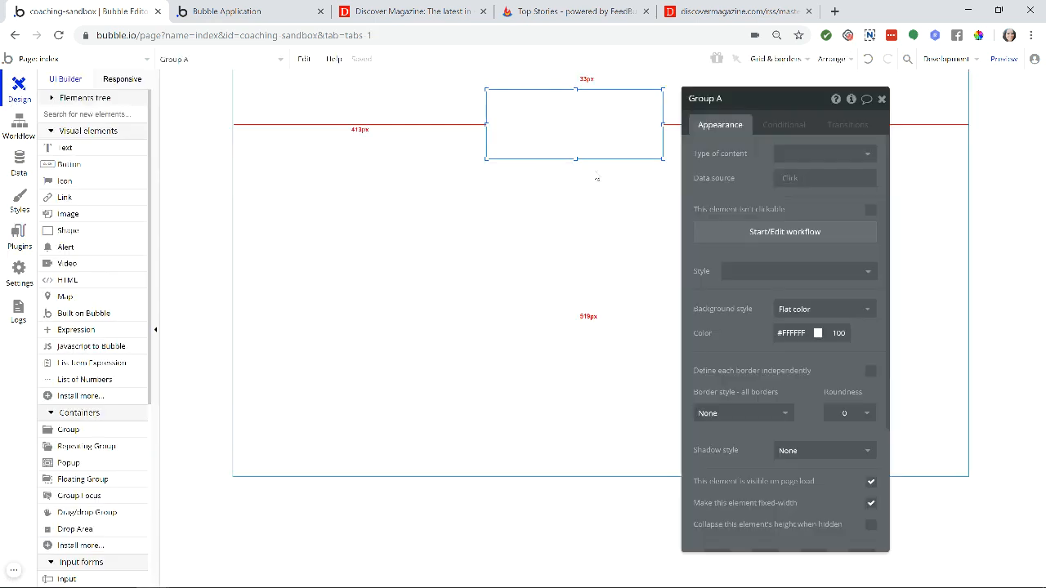
pyautogui.click(830, 155)
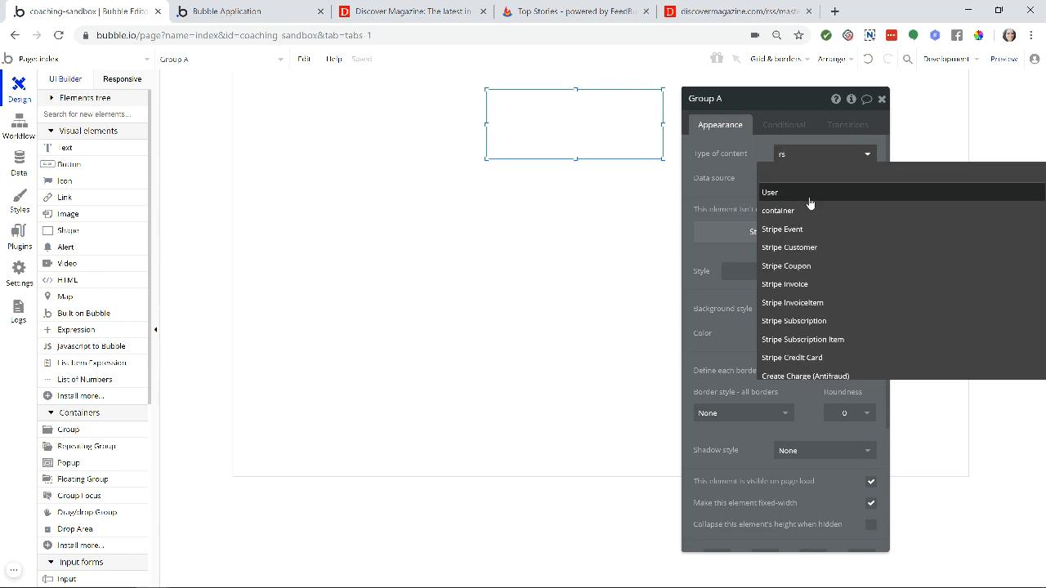
pyautogui.write('rss')
pyautogui.click(739, 184)
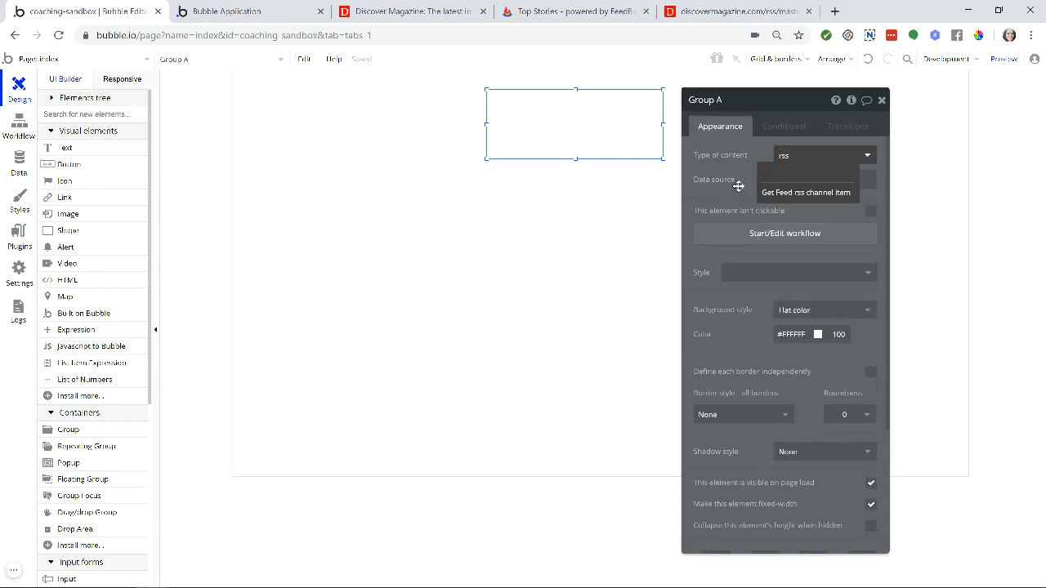
pyautogui.click(806, 157)
pyautogui.write('rss')
pyautogui.press('BackSpace')
pyautogui.press('BackSpace')
pyautogui.press('BackSpace')
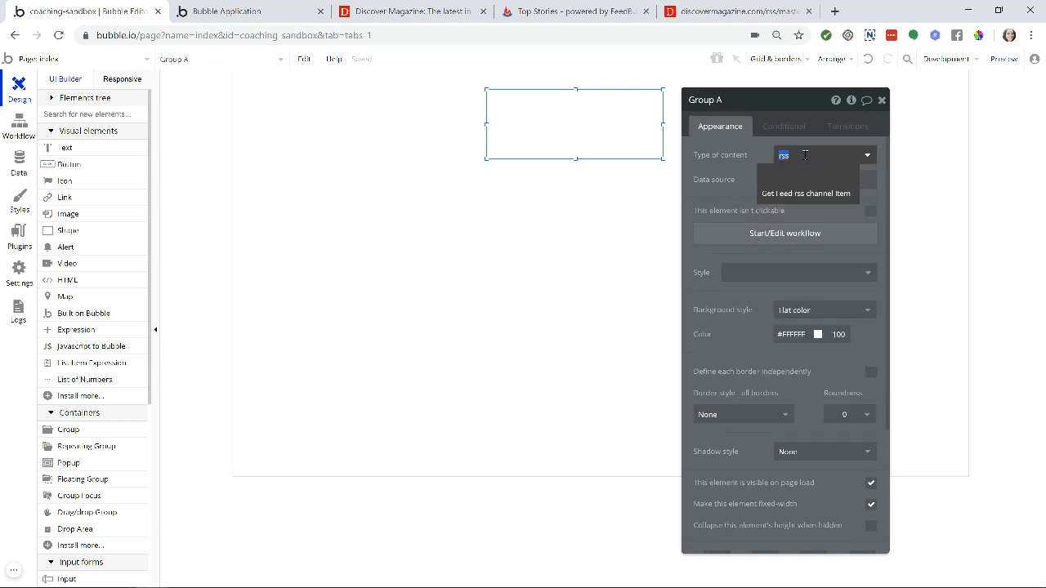
pyautogui.write('fee')
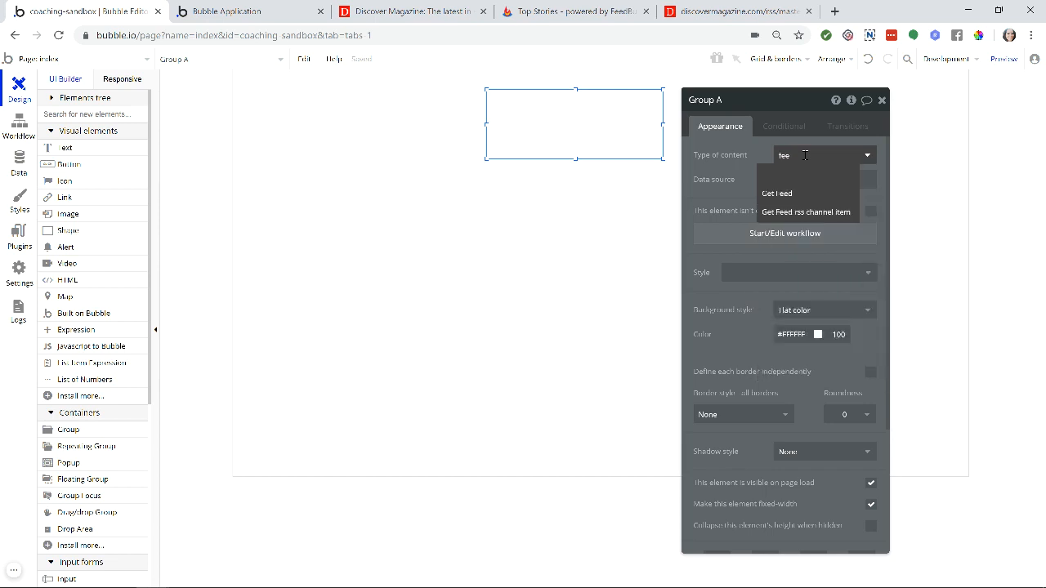
pyautogui.click(773, 199)
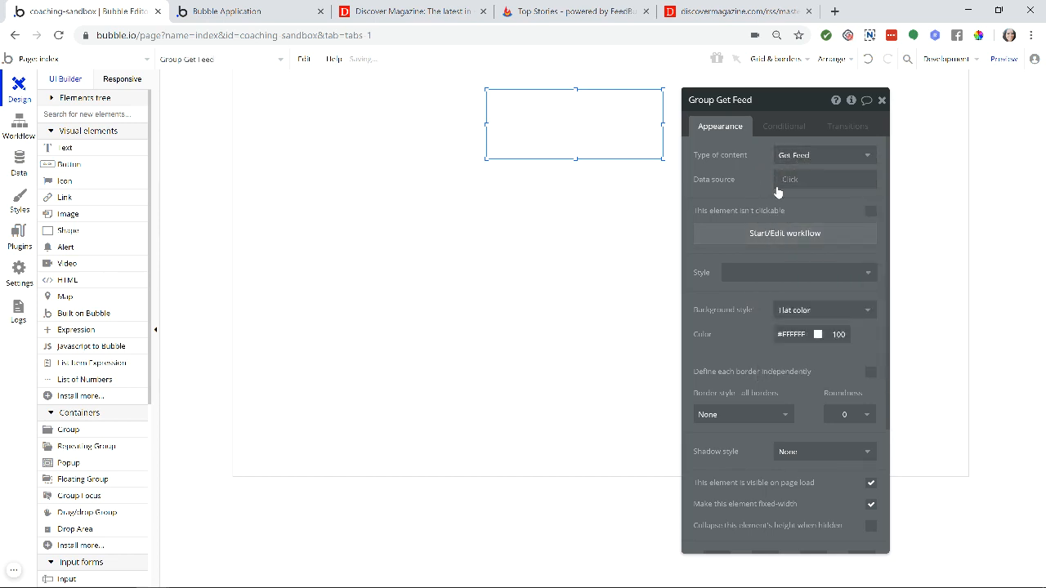
# - Set the group's data source to get data from an external API, with RSS - Get Feed as the API provider
pyautogui.click(789, 180)
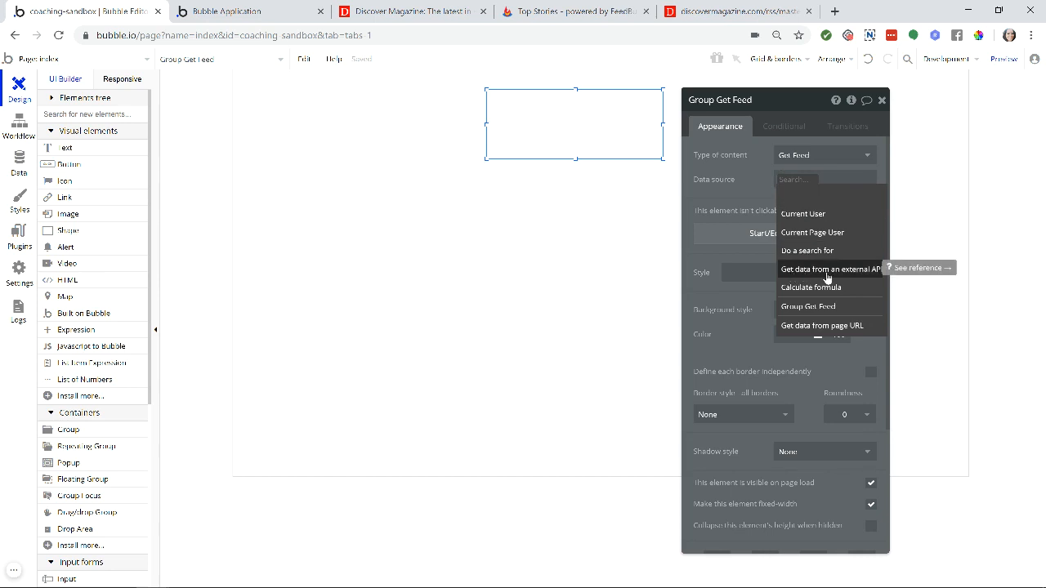
pyautogui.click(827, 273)
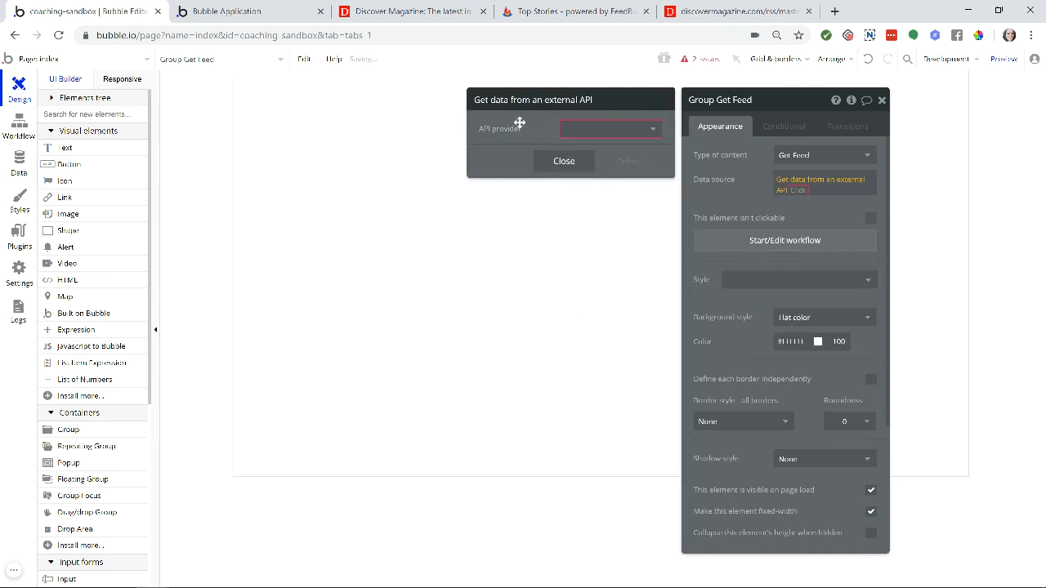
pyautogui.click(586, 132)
pyautogui.write('feed')
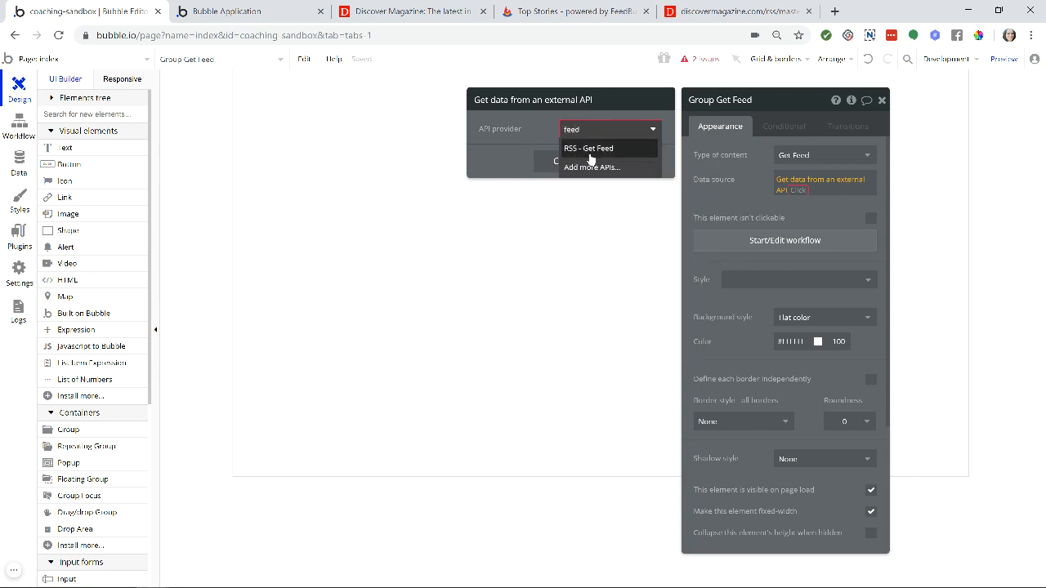
pyautogui.click(591, 157)
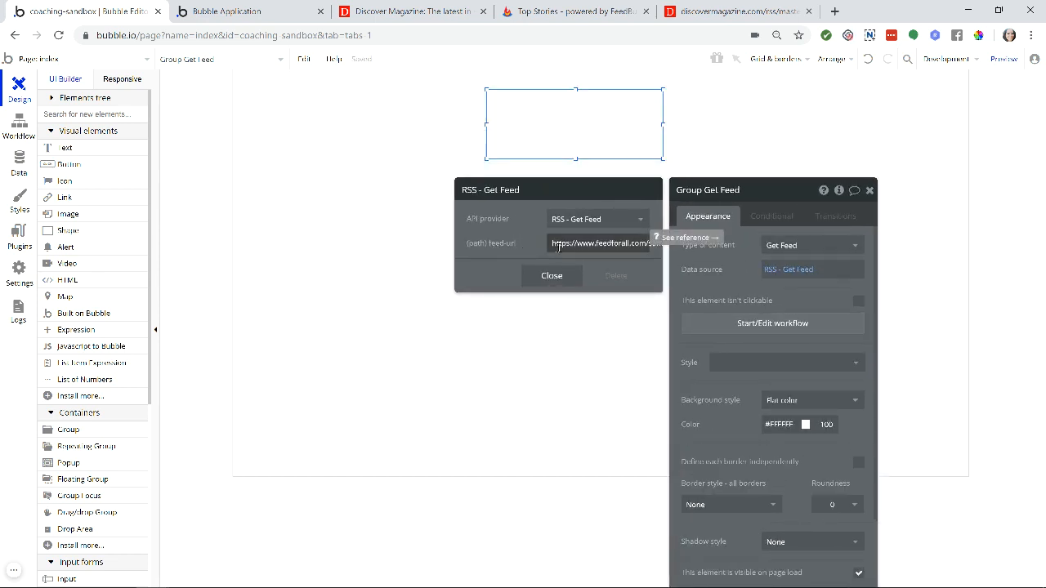
pyautogui.tripleClick(559, 249)
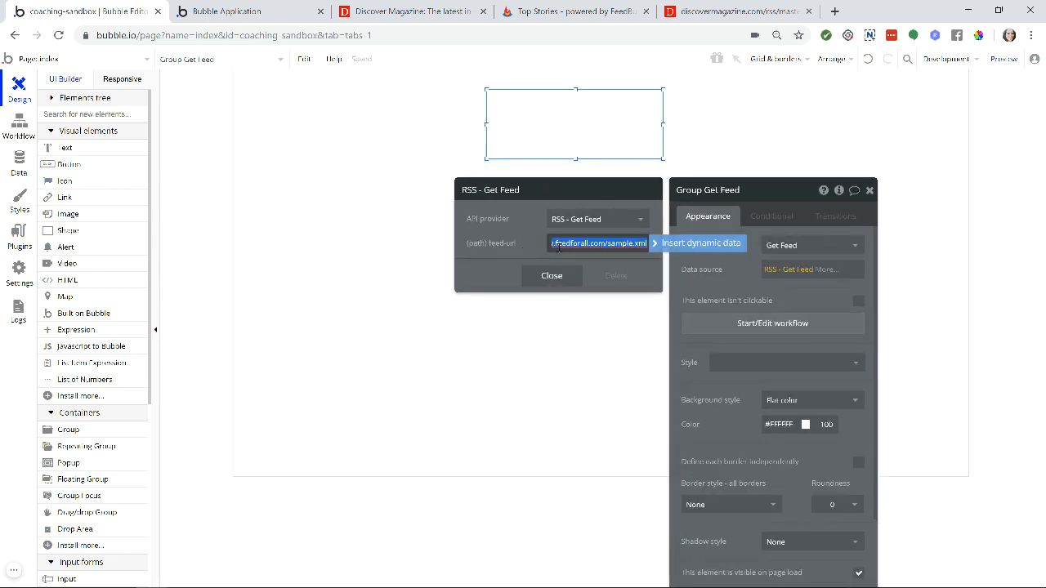
pyautogui.click(629, 244)
pyautogui.moveTo(633, 244); pyautogui.dragTo(521, 244)
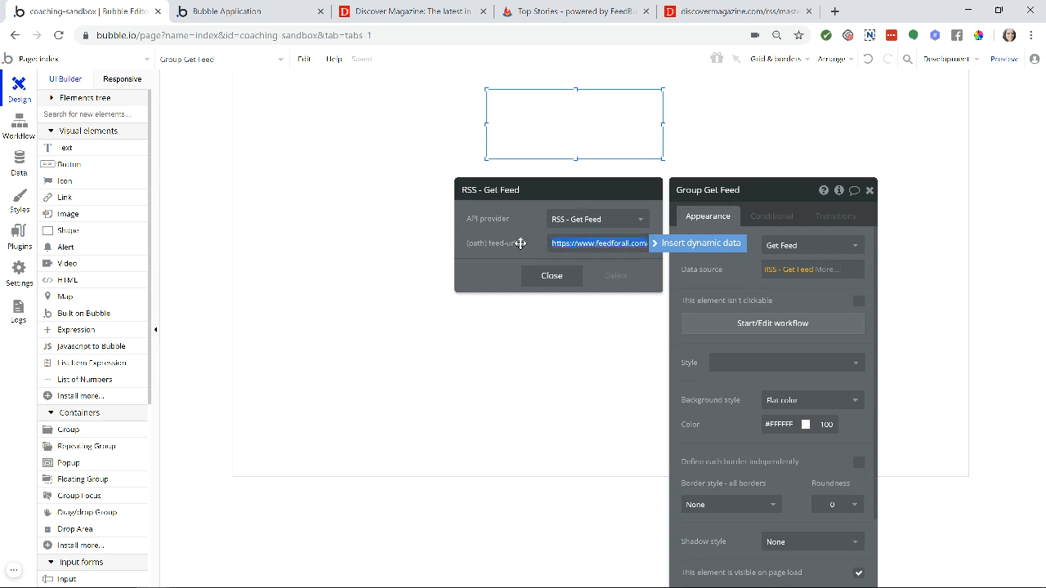
pyautogui.click(574, 245)
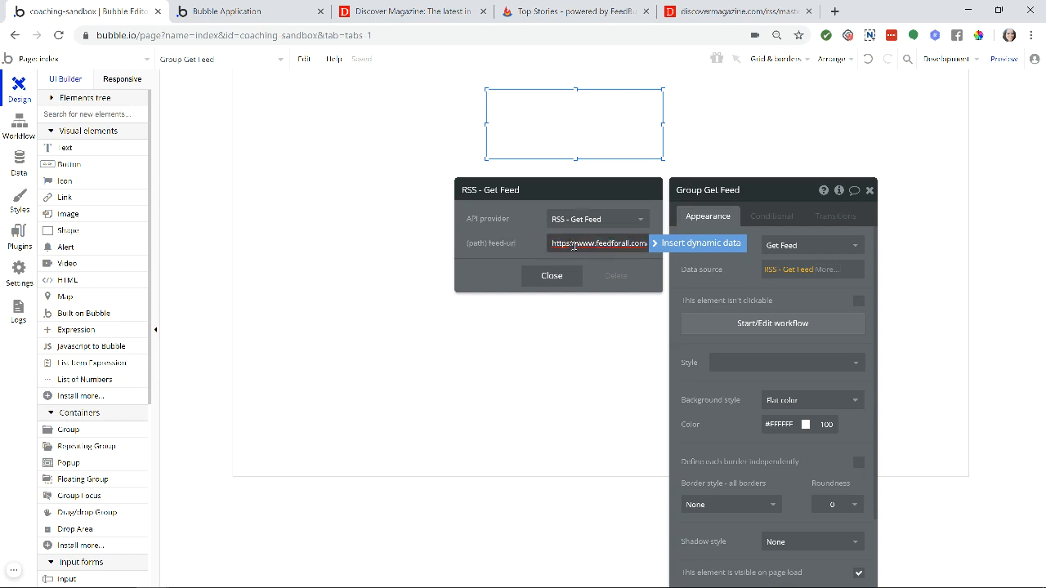
pyautogui.click(728, 11)
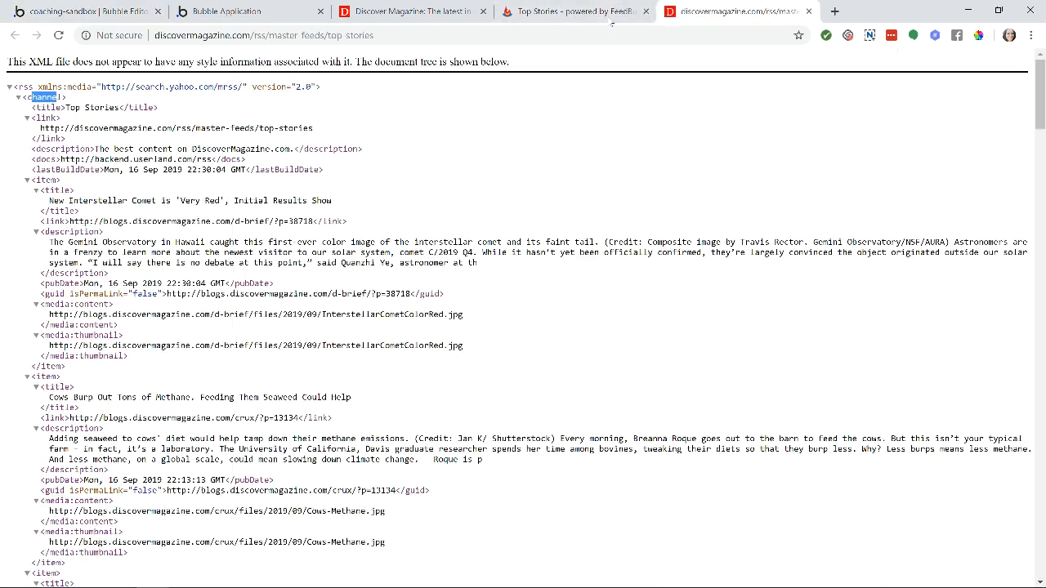
pyautogui.click(317, 36)
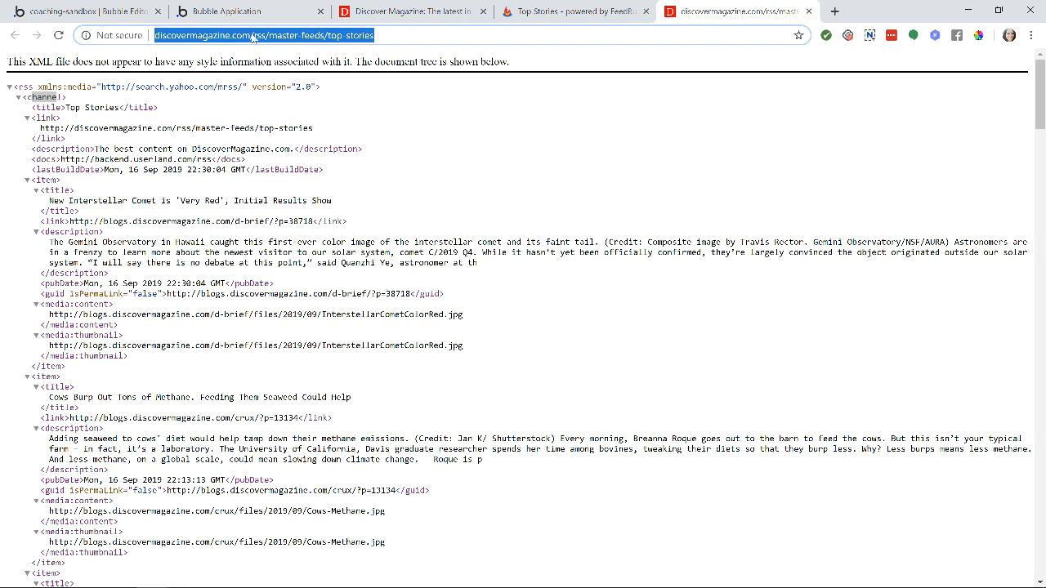
pyautogui.click(82, 11)
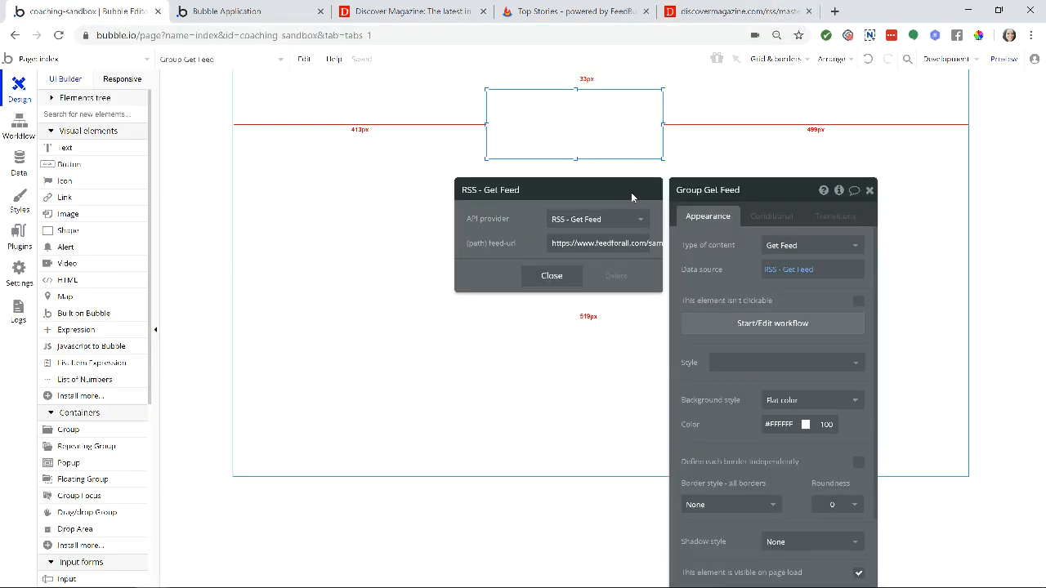
pyautogui.tripleClick(623, 244)
pyautogui.write('http://discovermagazine.com/rss/feeds/top-stories')
pyautogui.click(506, 237)
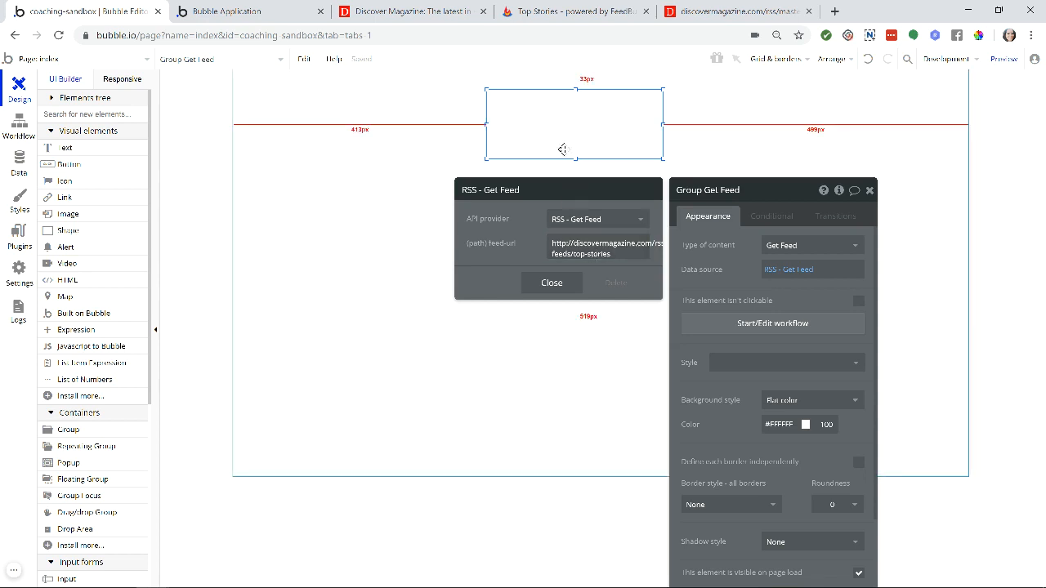
# - Add a text element inside the group and set its content to the dynamic expression Parent group's Get Feed's rss channel title
pyautogui.click(90, 150)
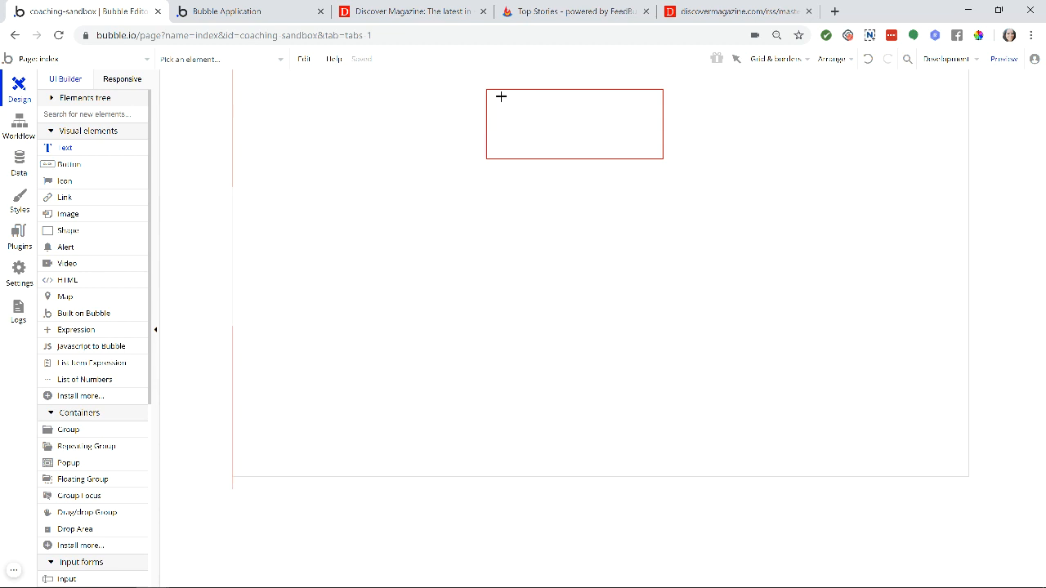
pyautogui.moveTo(501, 97)
pyautogui.mouseDown()
pyautogui.moveTo(643, 103)
pyautogui.moveTo(645, 113)
pyautogui.mouseUp()
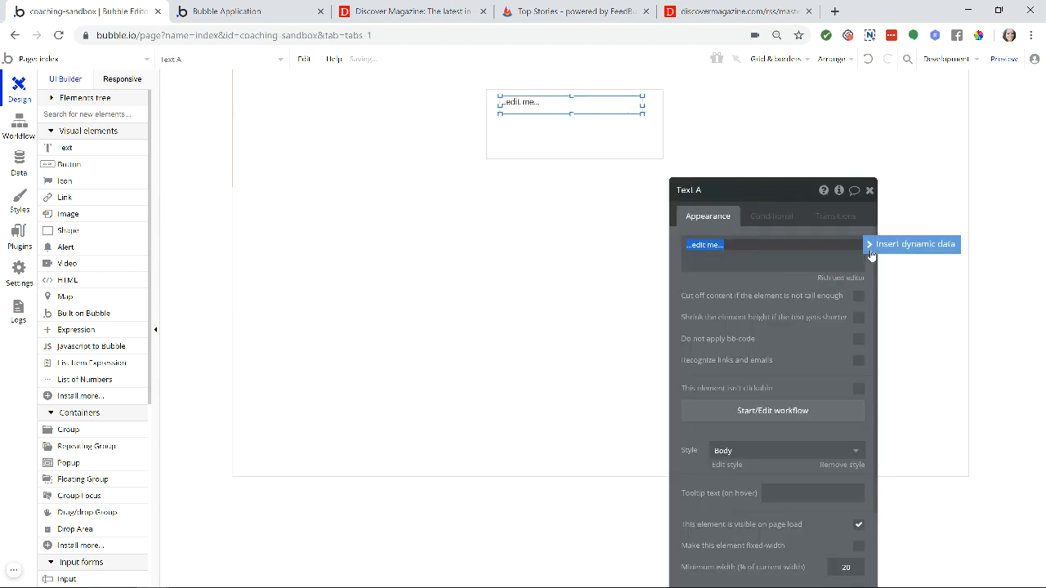
pyautogui.click(875, 243)
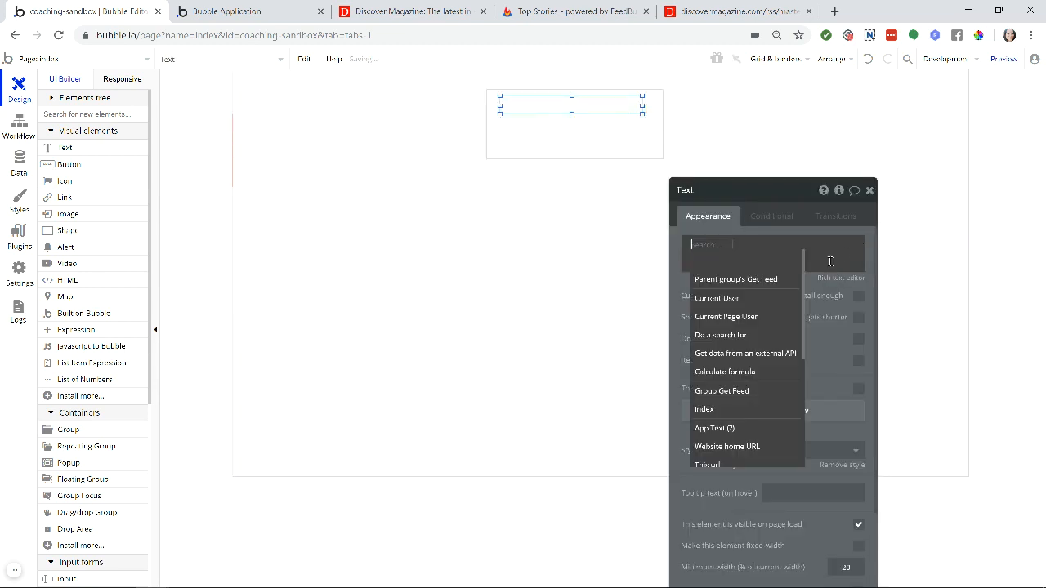
pyautogui.click(757, 282)
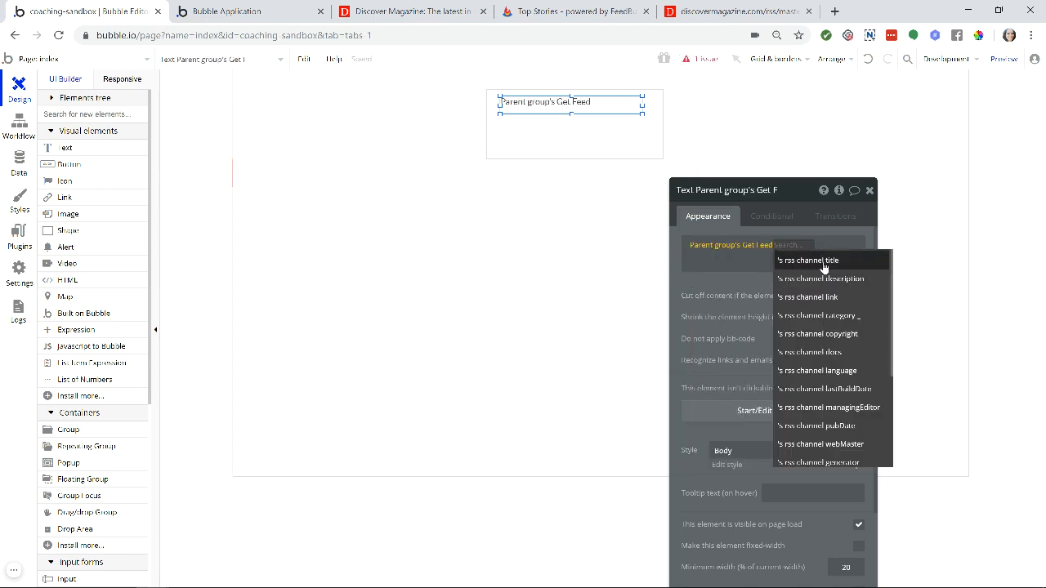
pyautogui.scroll(-5, 826, 278)
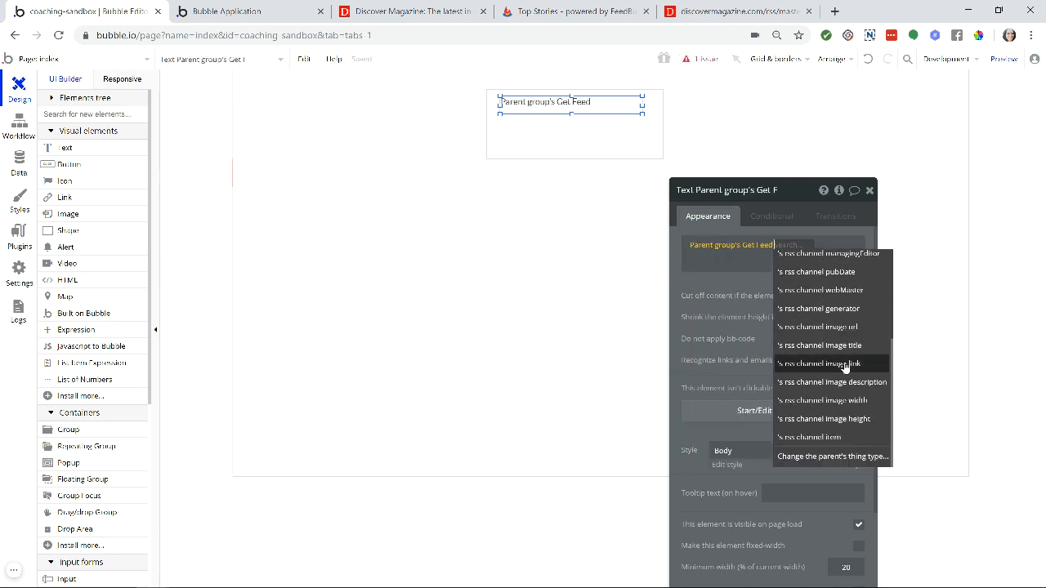
pyautogui.scroll(3, 846, 370)
pyautogui.scroll(1, 846, 370)
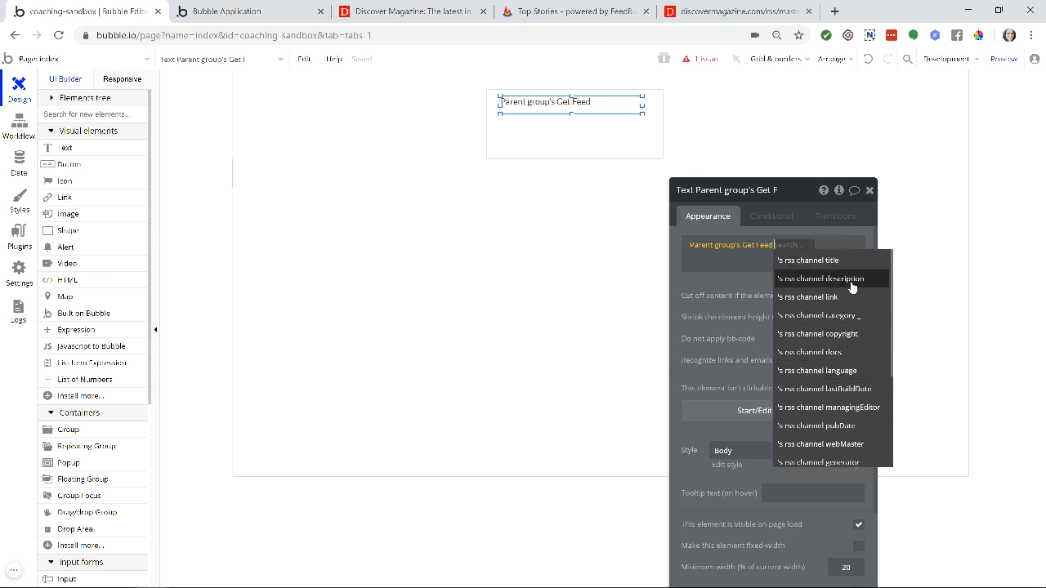
pyautogui.scroll(-3, 845, 364)
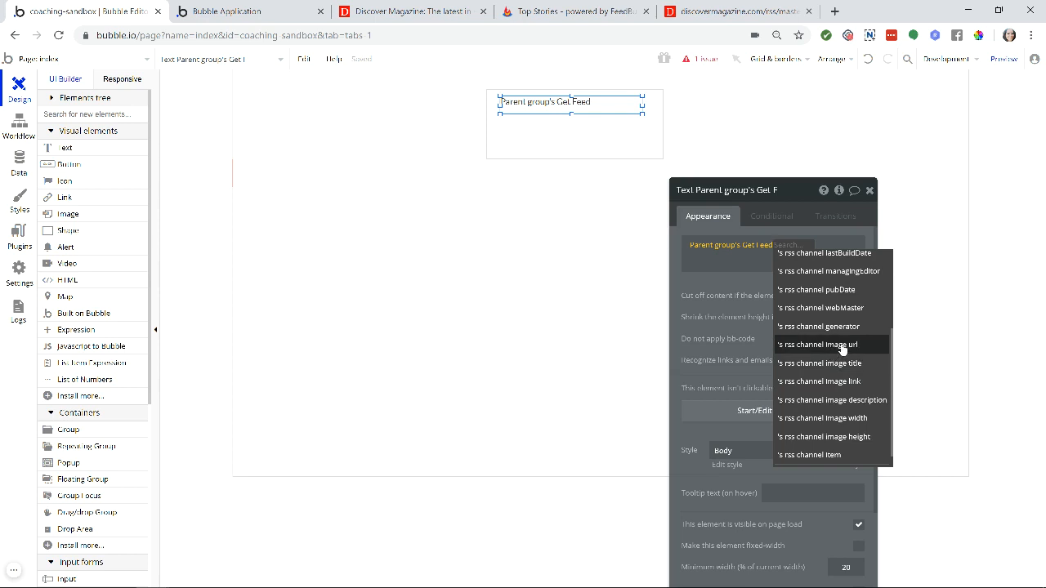
pyautogui.scroll(3, 833, 275)
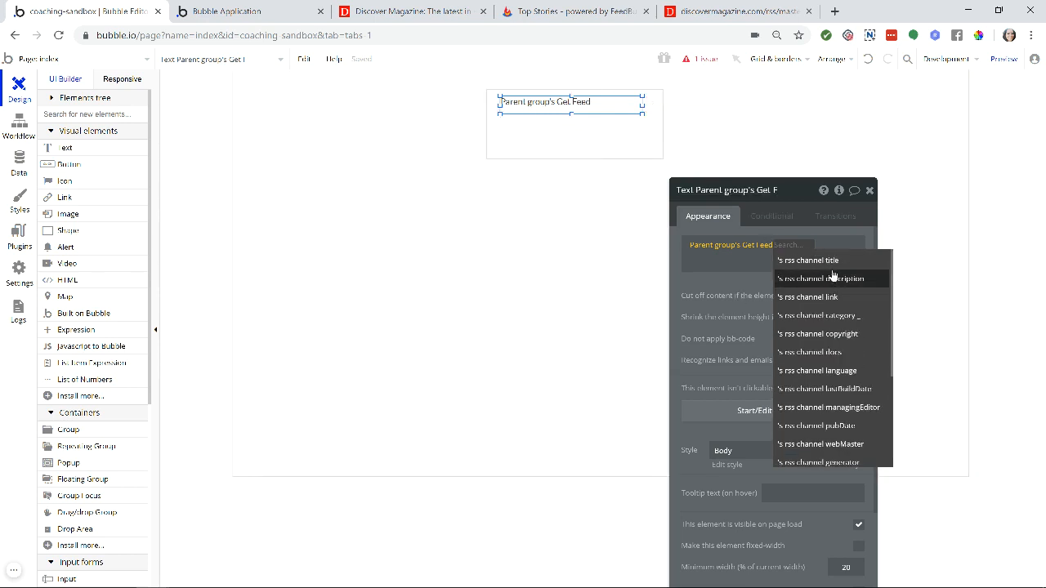
pyautogui.click(830, 260)
# - Shorten the group to about 70 px high and apply the Centered Title Medium style to the text inside it
pyautogui.click(583, 150)
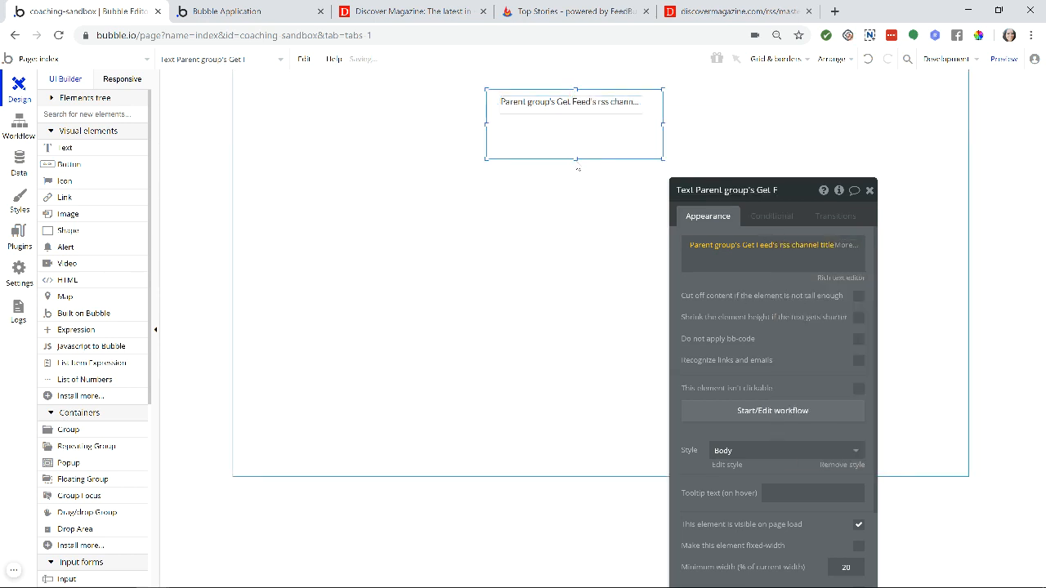
pyautogui.click(572, 103)
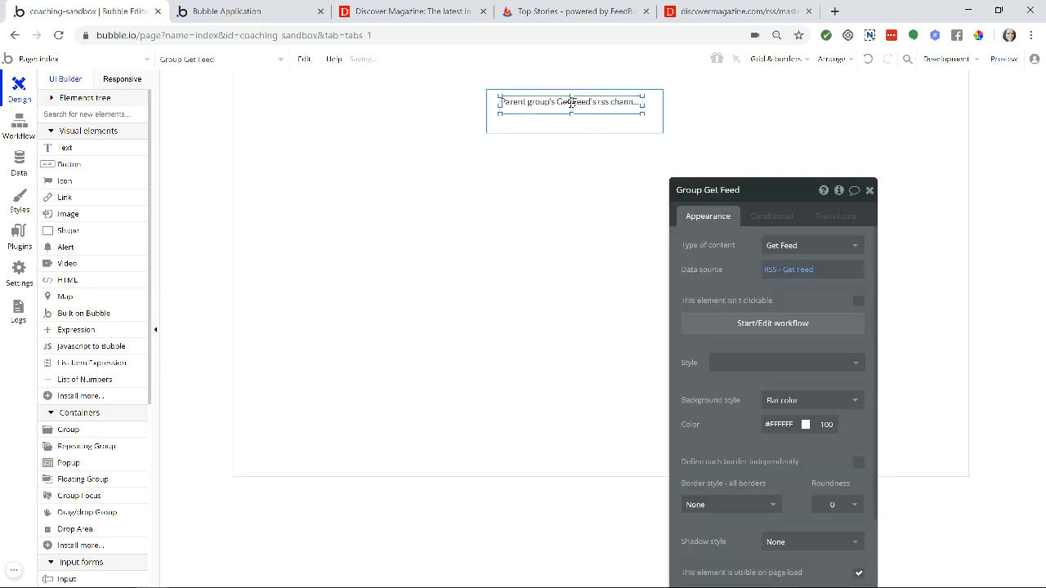
pyautogui.click(773, 452)
pyautogui.write('med')
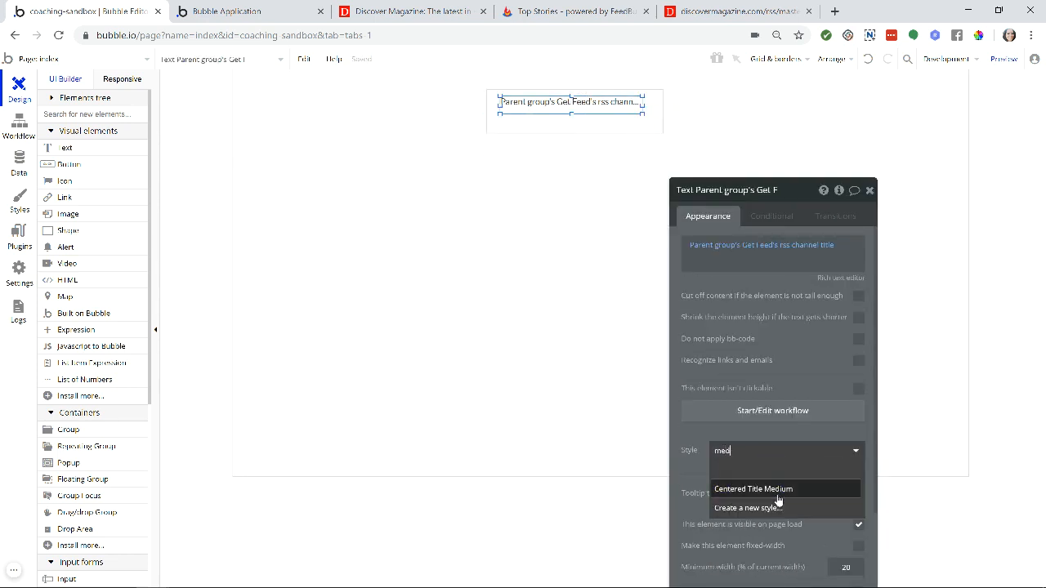
pyautogui.click(748, 489)
# - Widen the Get Feed group to about 499 px by extending its right edge
pyautogui.click(662, 115)
pyautogui.click(662, 116)
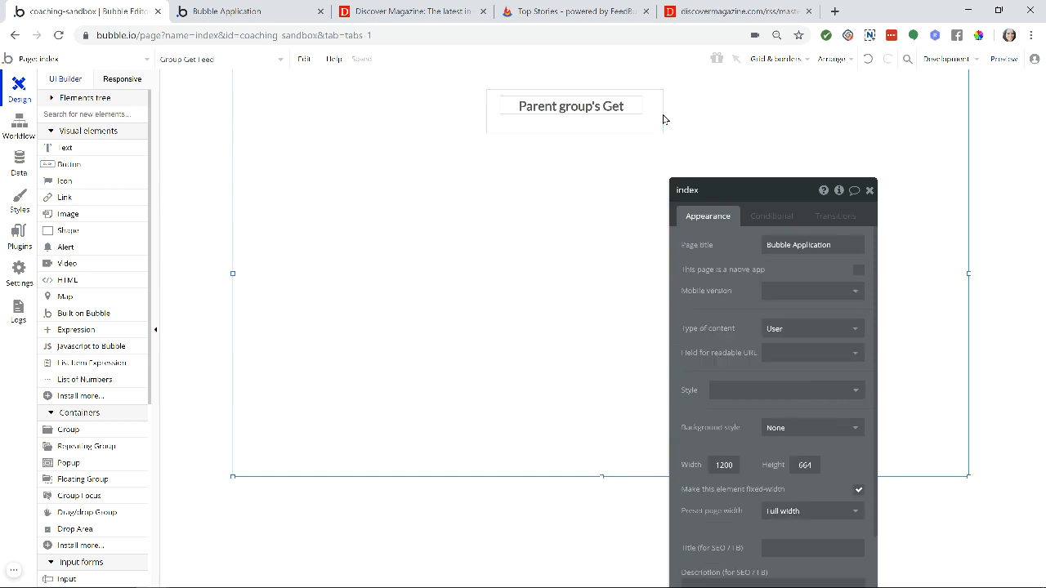
pyautogui.click(663, 116)
pyautogui.moveTo(663, 116); pyautogui.dragTo(791, 119)
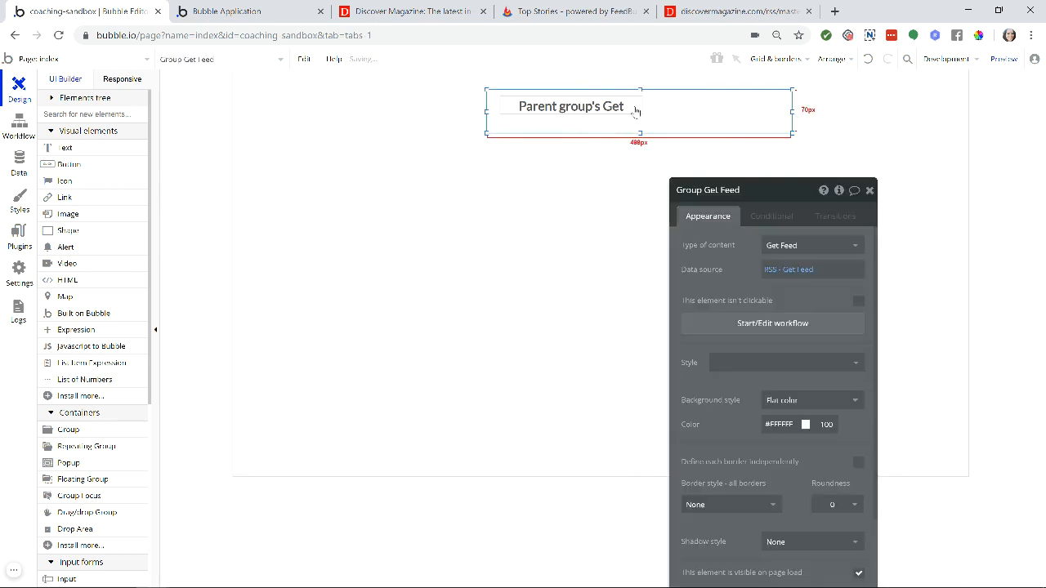
# - Widen the channel title text to about 457 px, make it slightly taller, and center it horizontally in the group
pyautogui.click(637, 108)
pyautogui.moveTo(680, 107); pyautogui.dragTo(783, 105)
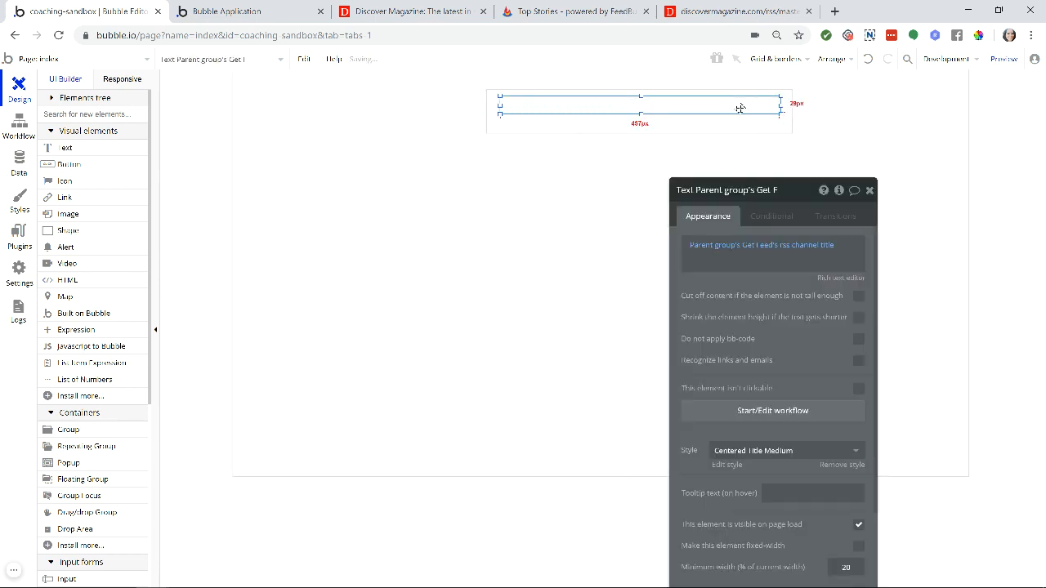
pyautogui.moveTo(641, 116); pyautogui.dragTo(642, 126)
pyautogui.rightClick(652, 112)
pyautogui.click(701, 458)
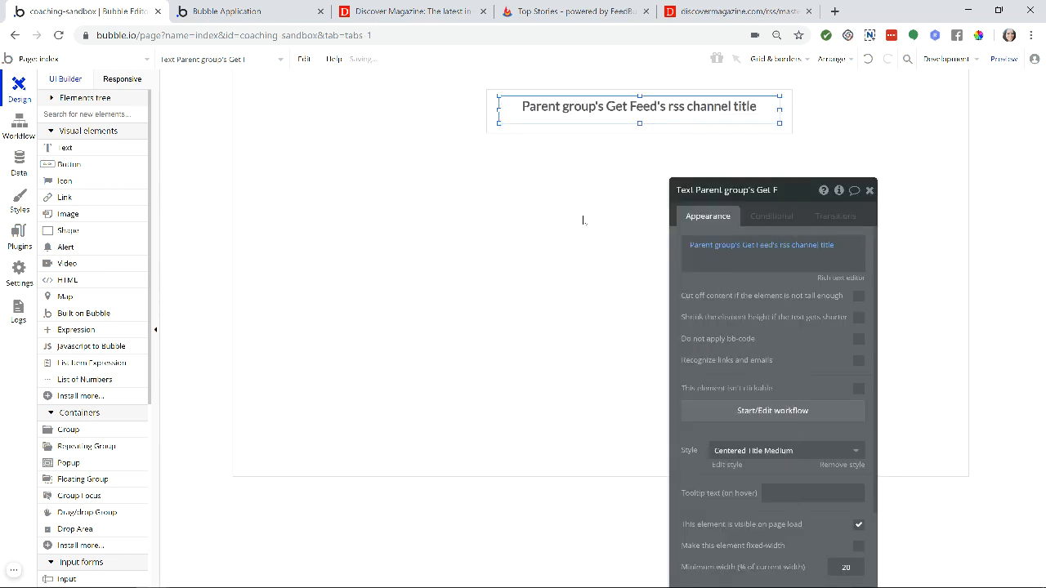
# - Center the Get Feed group horizontally on the index page
pyautogui.click(589, 128)
pyautogui.rightClick(587, 127)
pyautogui.click(657, 480)
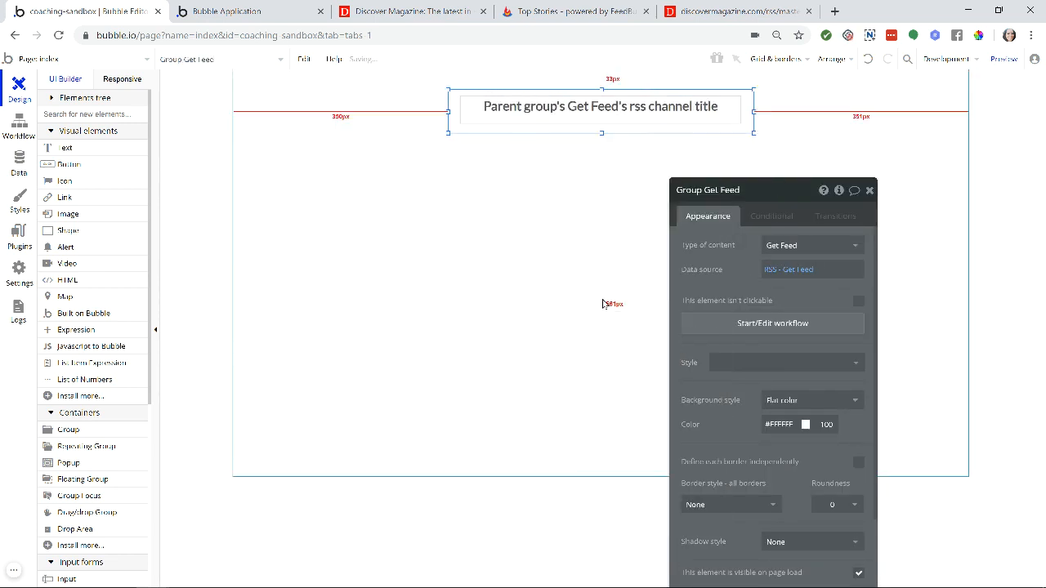
# - Switch to the app preview and reload it to check the feed's channel title on the page
pyautogui.click(231, 10)
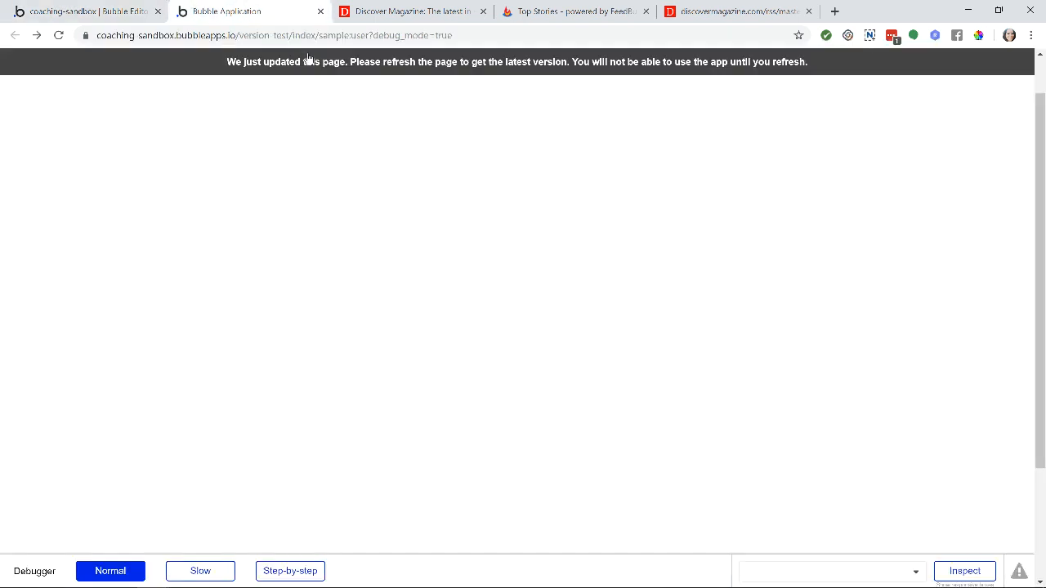
pyautogui.press('F5')
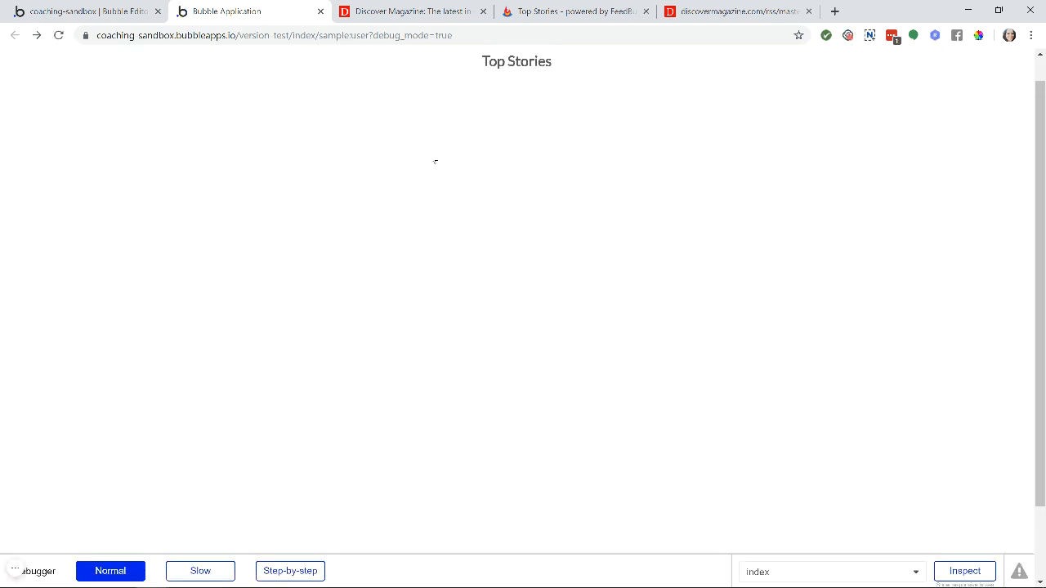
pyautogui.scroll(1, 435, 161)
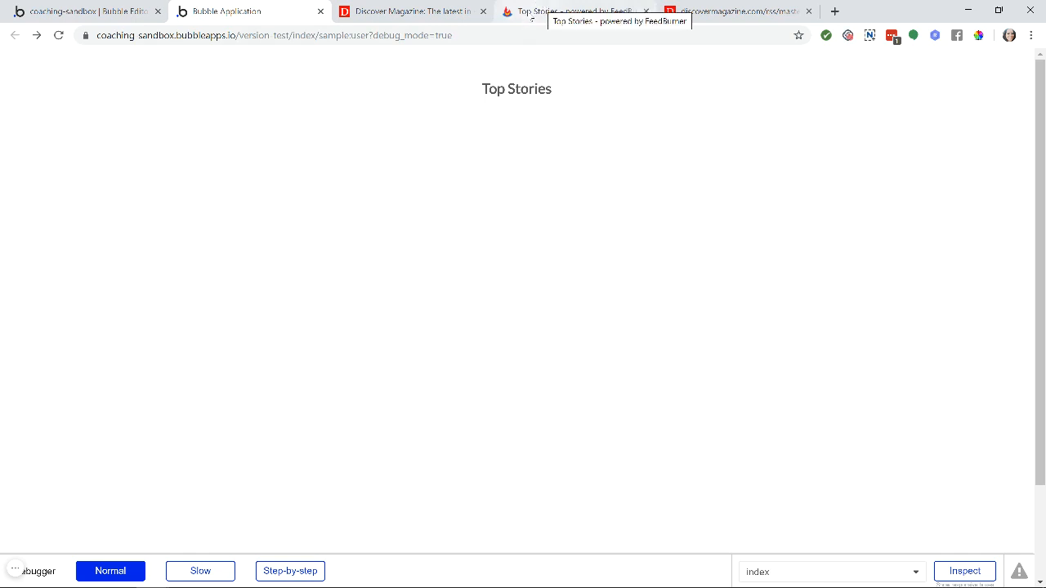
# - Inspect the group in the debugger and compare its Get Feed channel values with the feed's raw XML
pyautogui.click(960, 571)
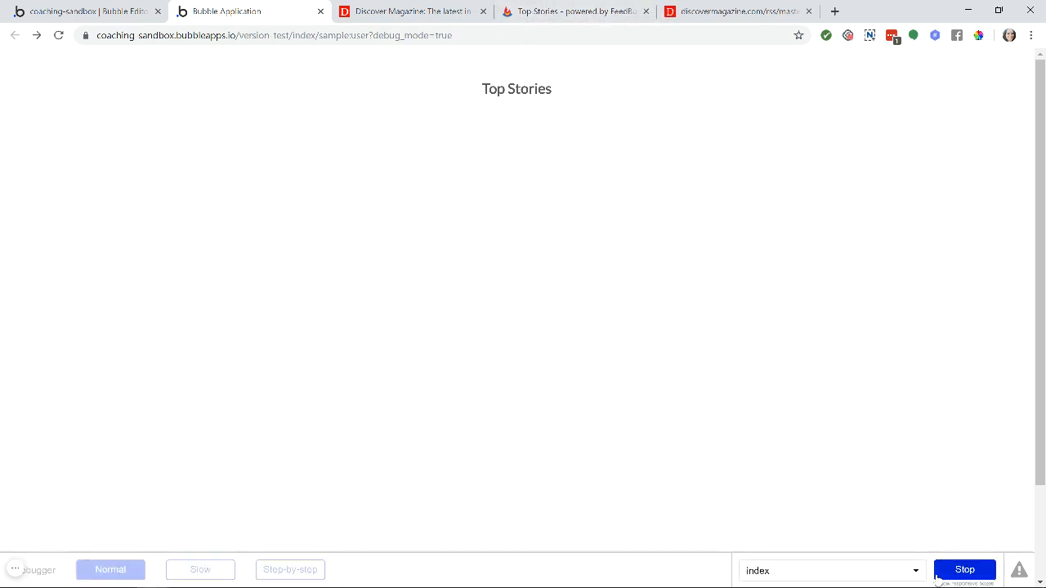
pyautogui.click(637, 115)
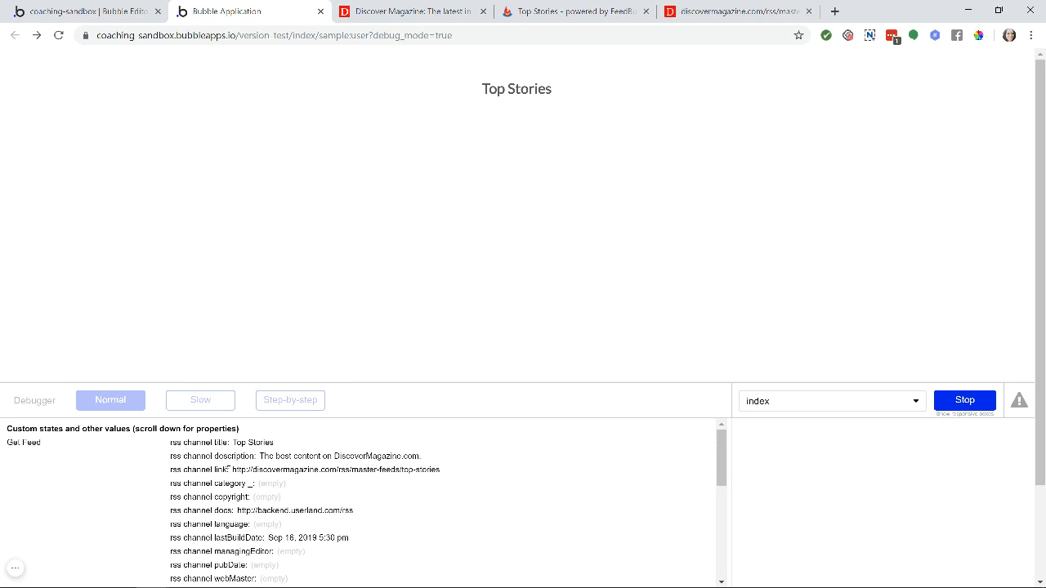
pyautogui.scroll(-3, 235, 470)
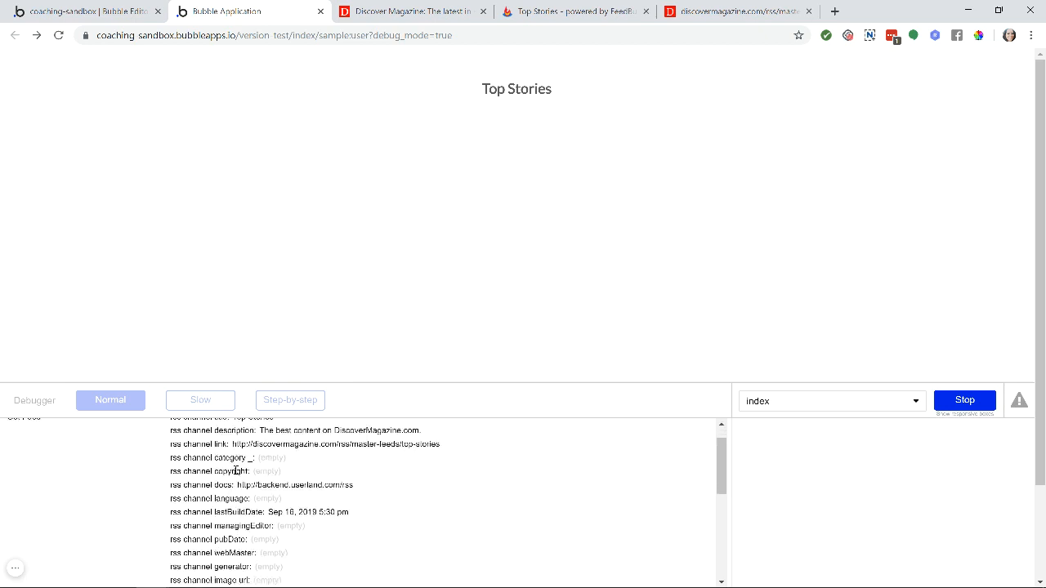
pyautogui.scroll(3, 238, 505)
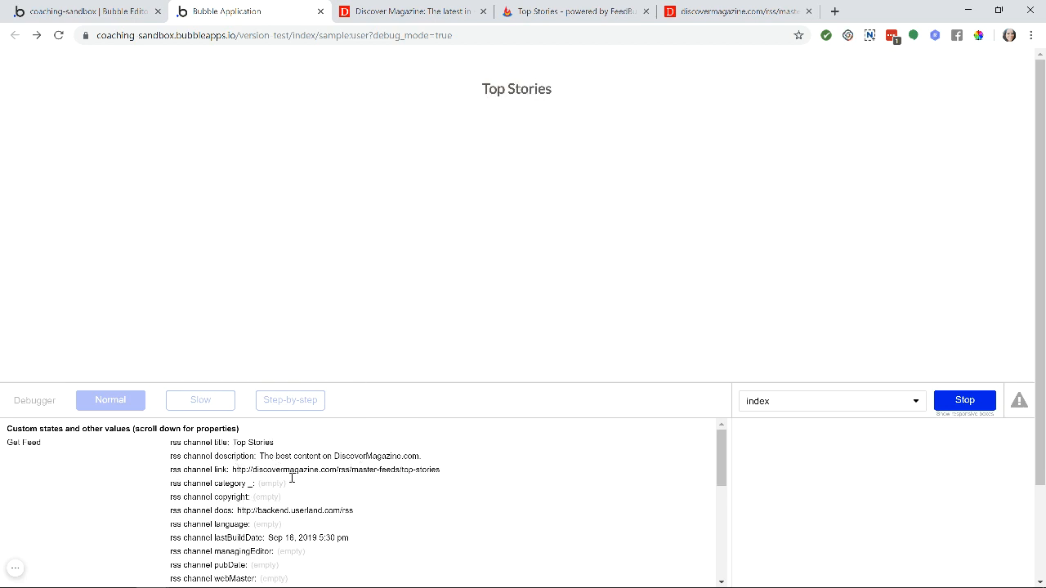
pyautogui.moveTo(273, 471); pyautogui.dragTo(352, 471)
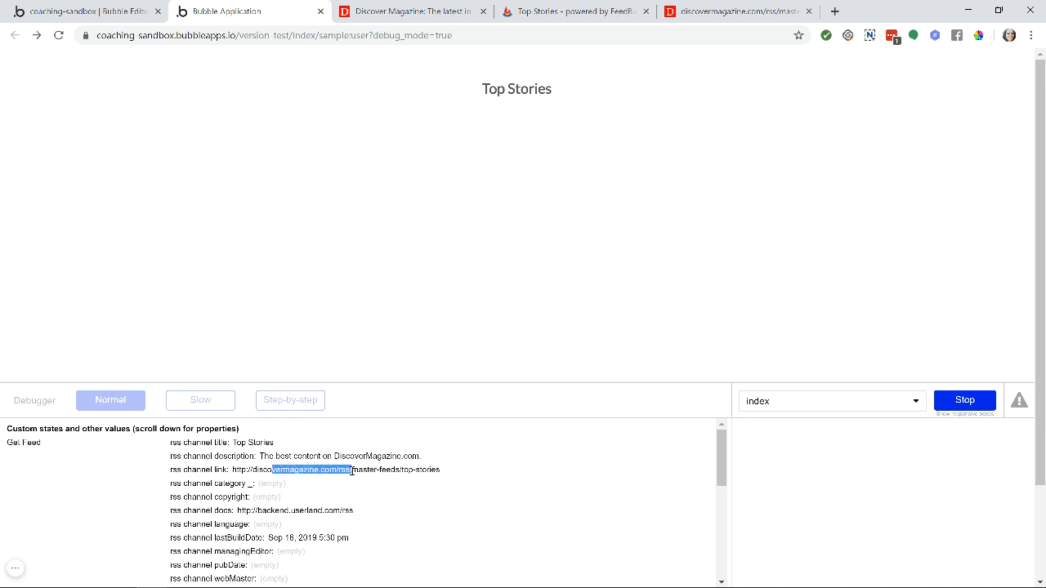
pyautogui.click(351, 473)
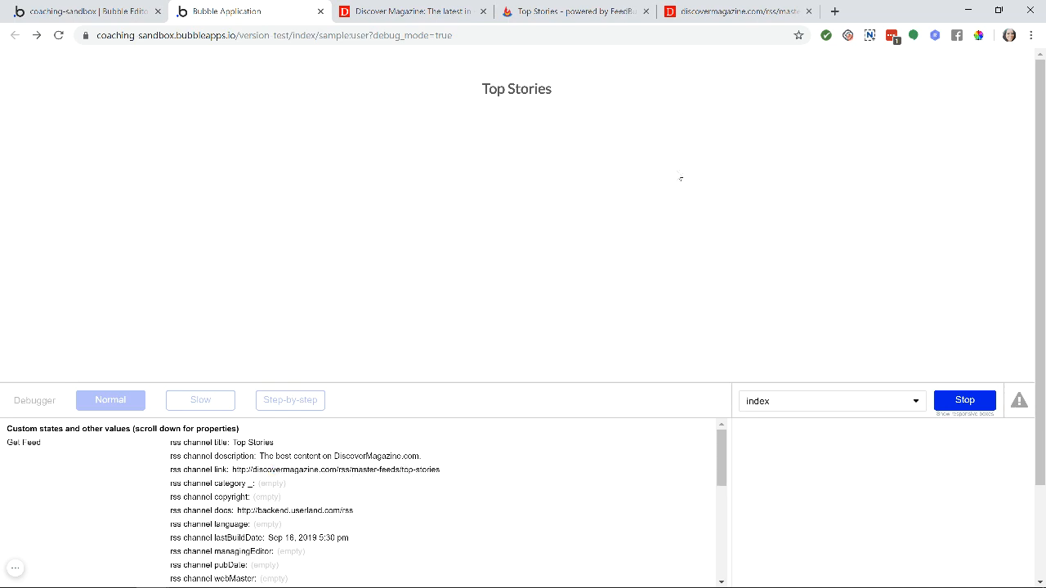
pyautogui.click(733, 8)
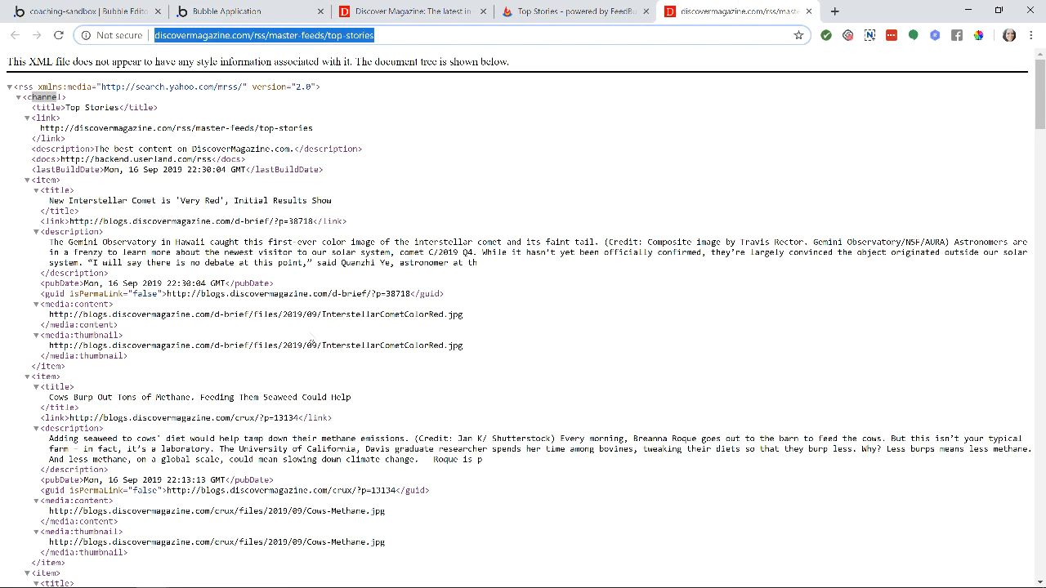
pyautogui.click(293, 10)
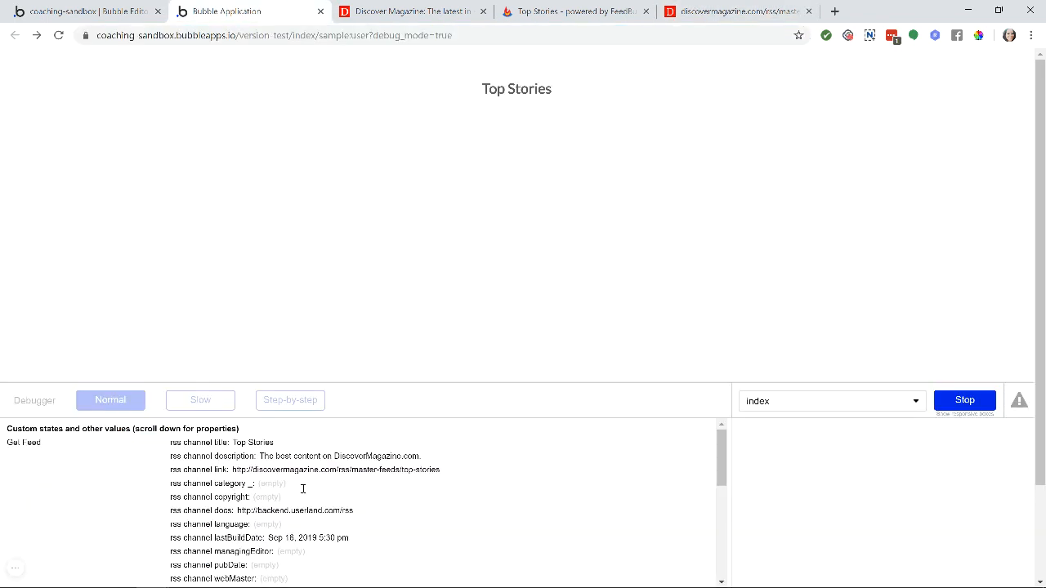
pyautogui.scroll(-4, 304, 487)
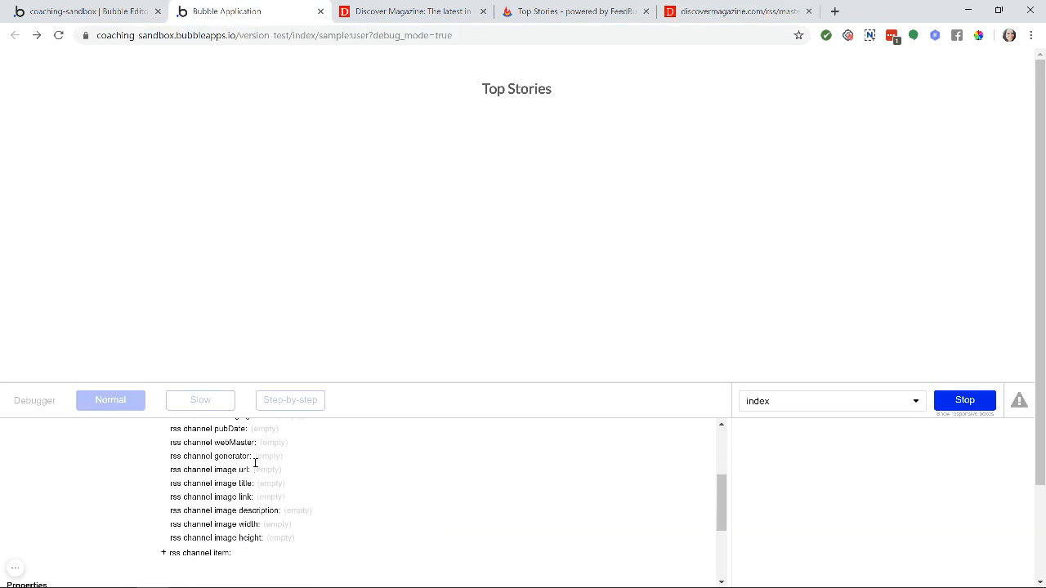
# - Expand the rss channel item list in the debugger and review the title, description, link and pubDate values of its entries
pyautogui.scroll(4, 279, 533)
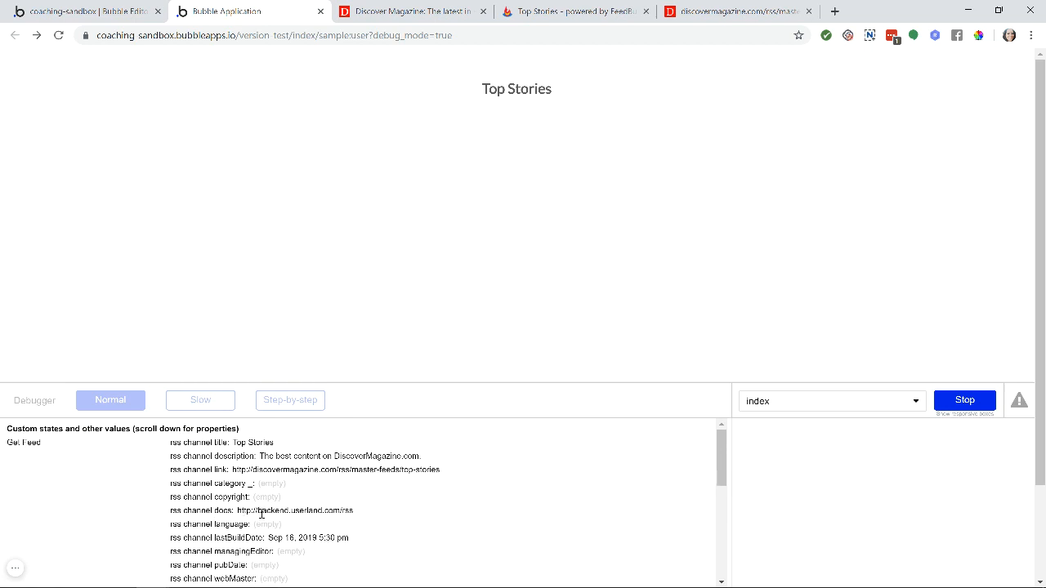
pyautogui.scroll(-6, 262, 513)
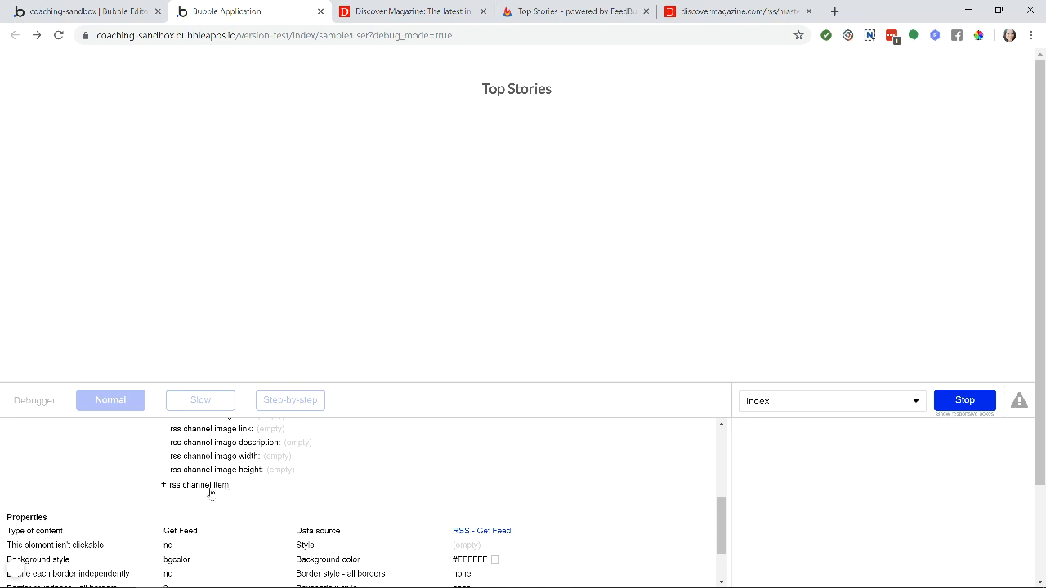
pyautogui.click(163, 486)
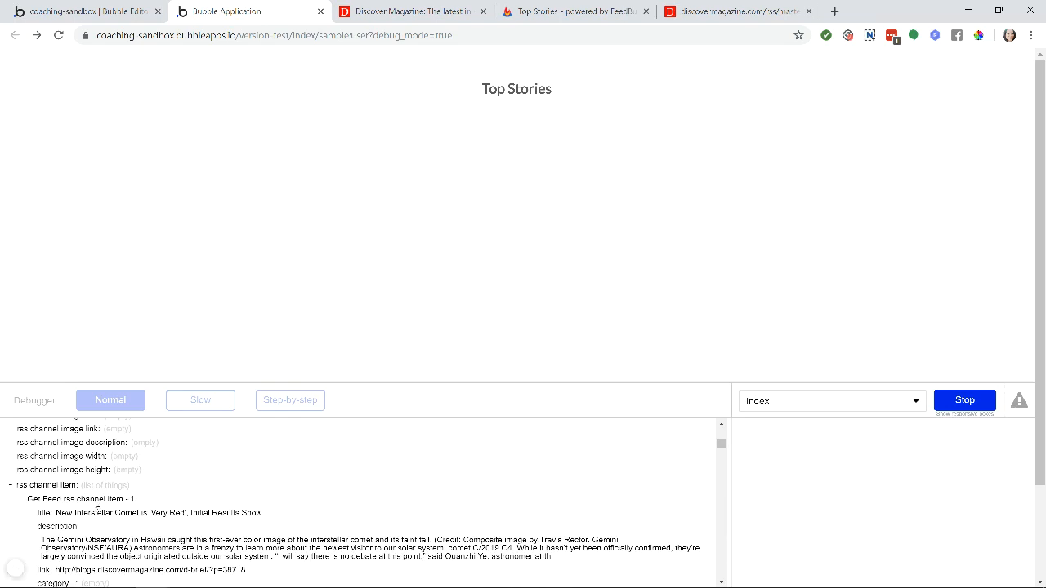
pyautogui.scroll(-5, 97, 510)
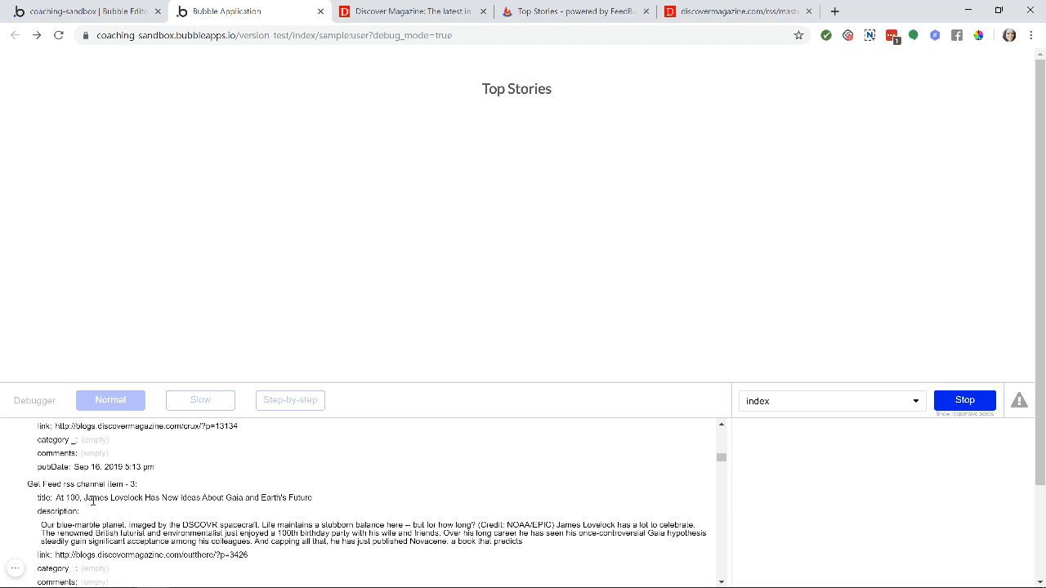
pyautogui.scroll(-5, 92, 501)
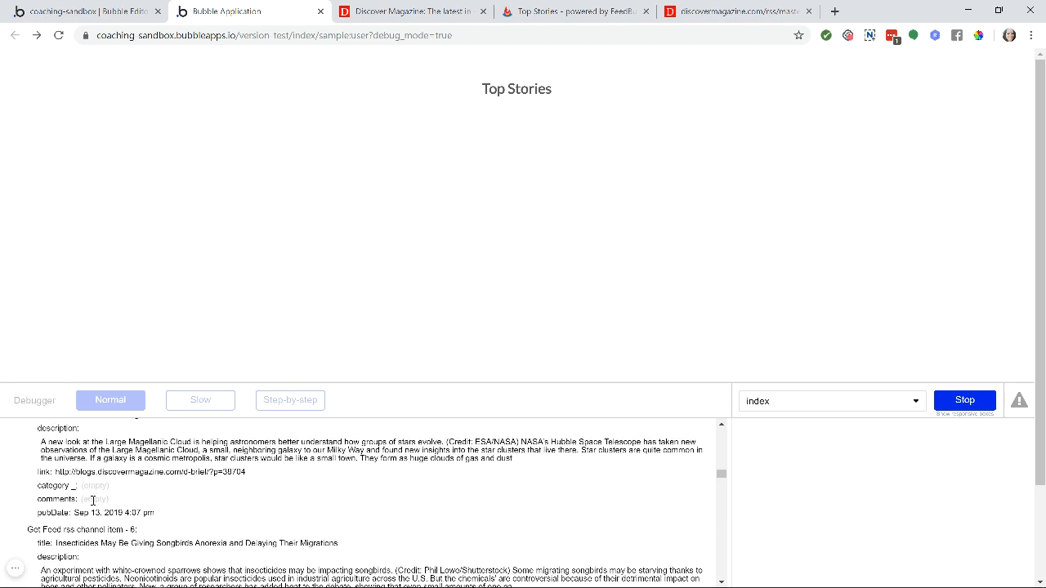
pyautogui.scroll(-5, 92, 501)
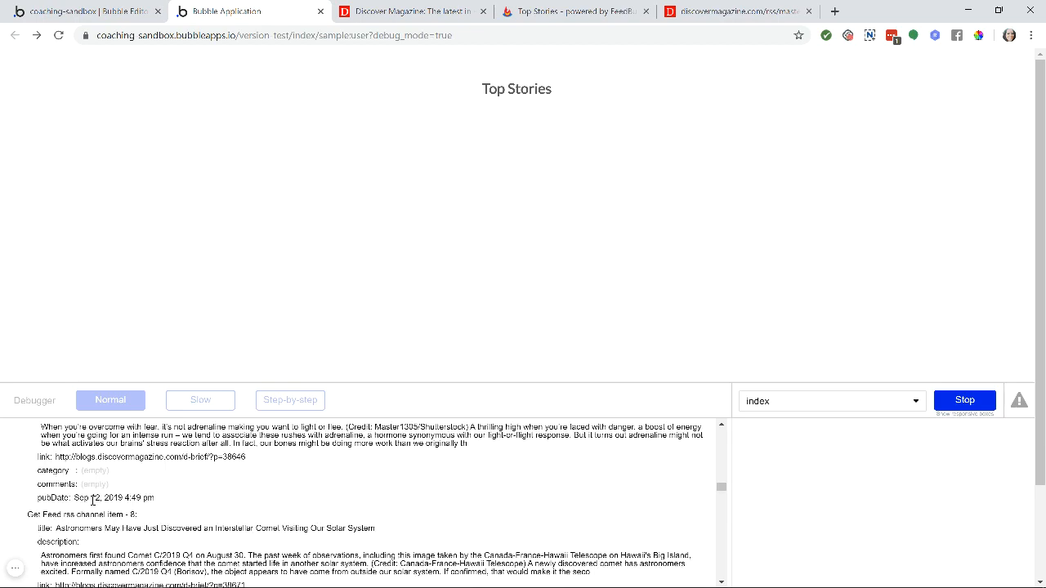
pyautogui.scroll(-5, 92, 501)
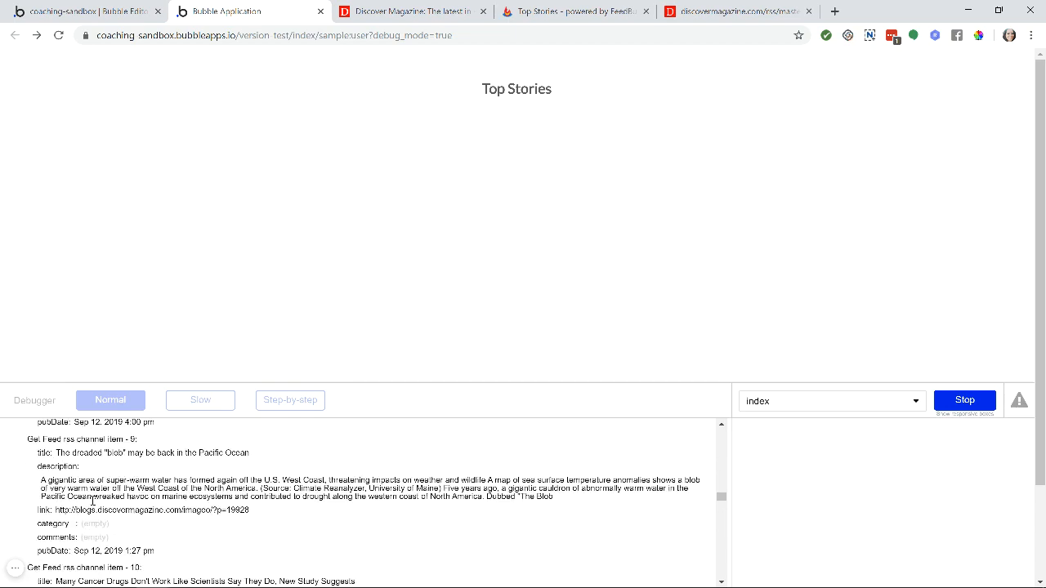
# - Return to the Bubble editor, draw a repeating group about 594 px wide below the Get Feed group, and center it horizontally
pyautogui.click(119, 17)
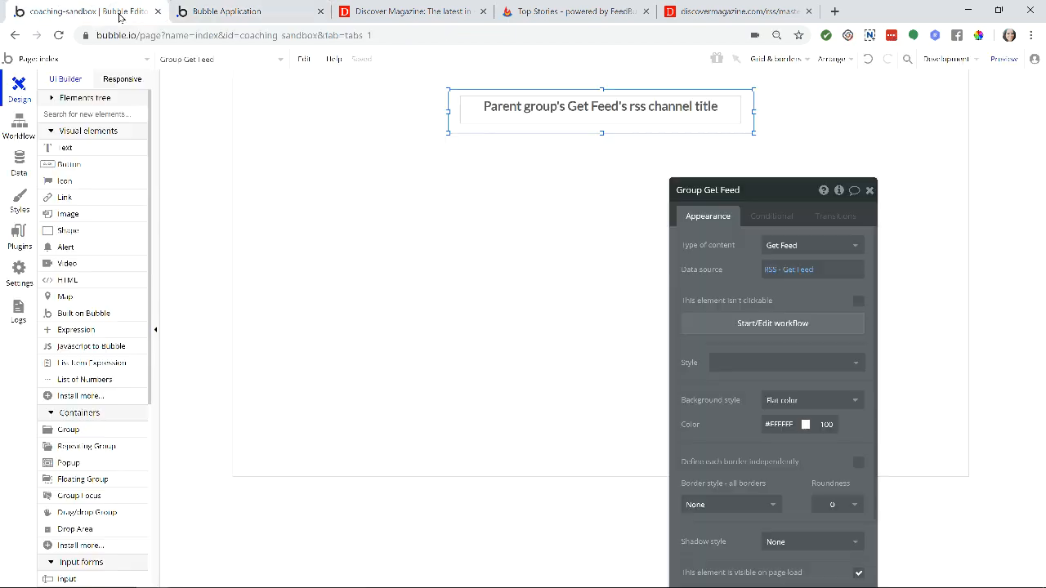
pyautogui.click(120, 448)
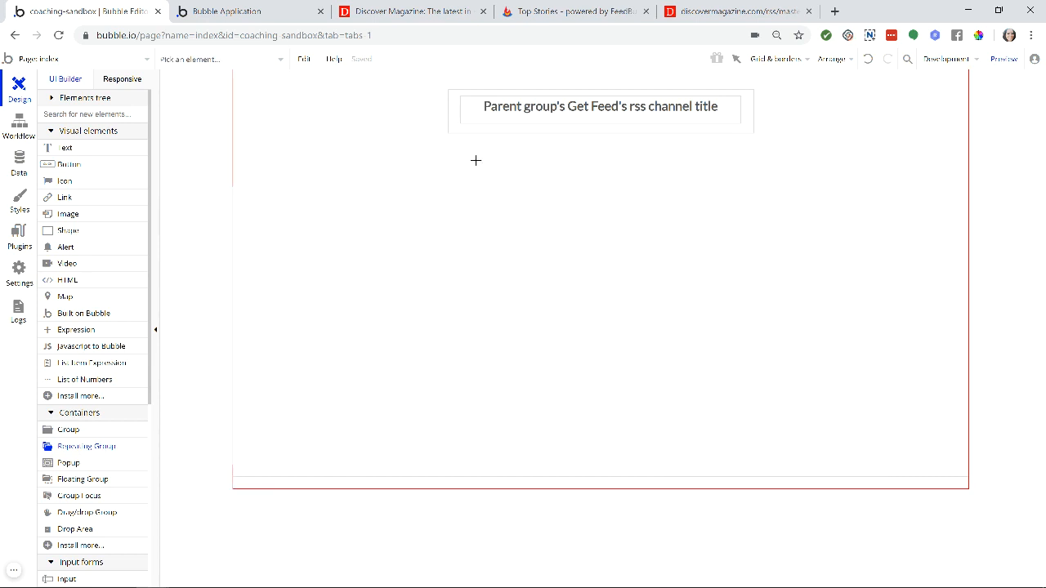
pyautogui.moveTo(418, 144)
pyautogui.mouseDown()
pyautogui.moveTo(736, 319)
pyautogui.moveTo(782, 408)
pyautogui.mouseUp()
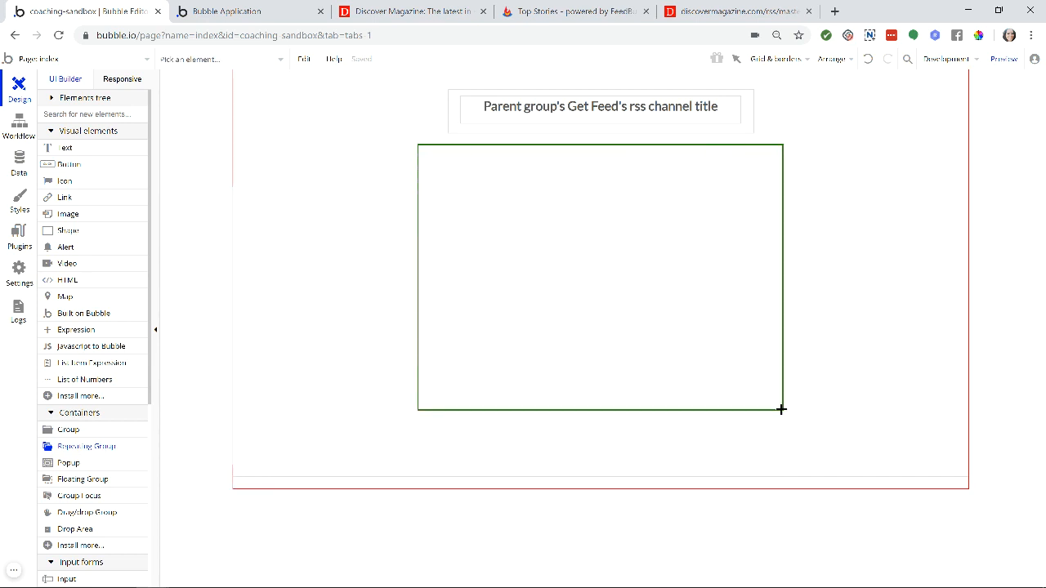
pyautogui.rightClick(538, 272)
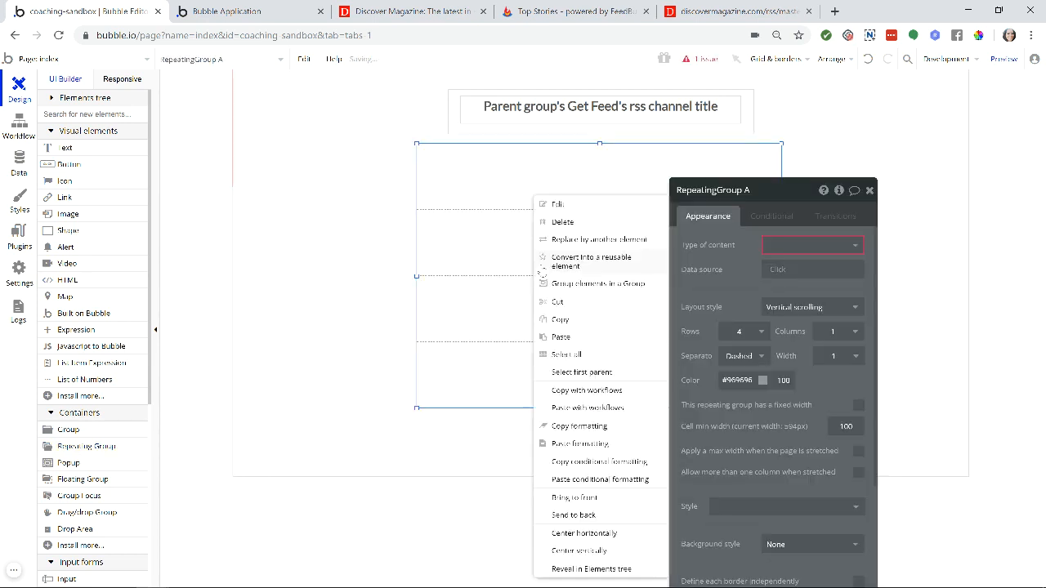
pyautogui.click(578, 533)
# - Set the repeating group's type of content to Get Feed rss channel item
pyautogui.click(788, 247)
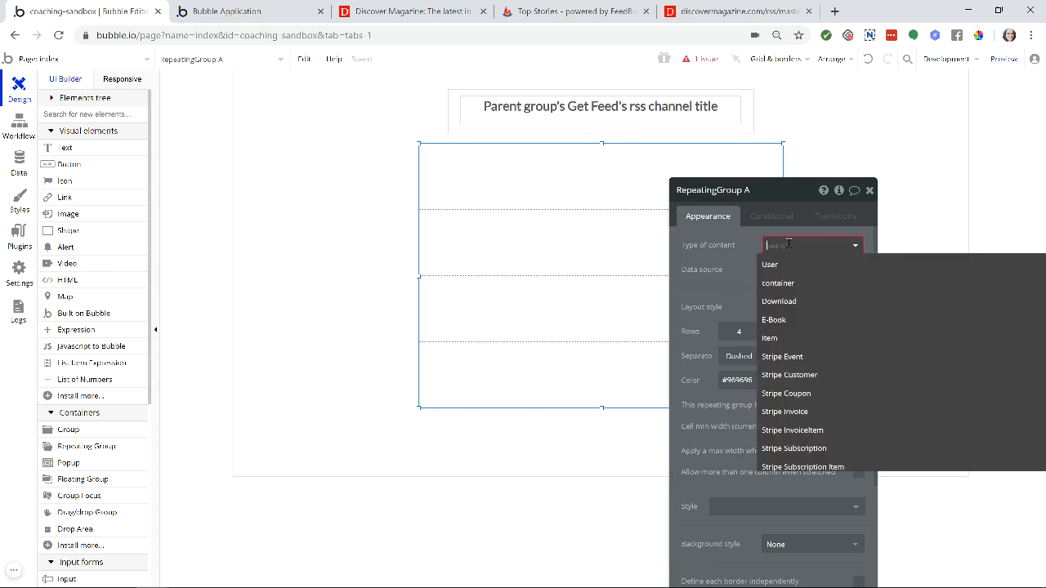
pyautogui.write('rss')
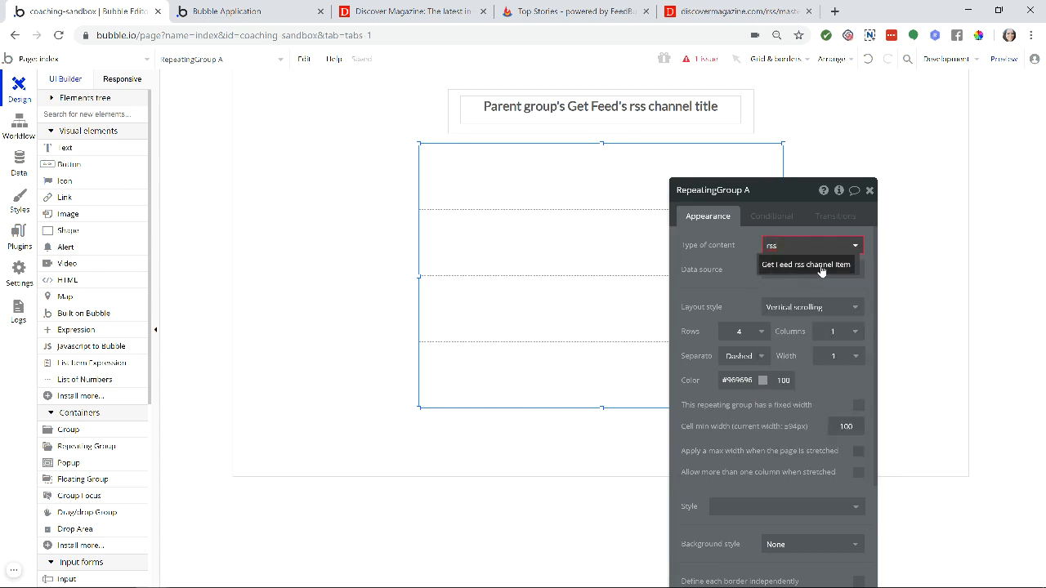
pyautogui.click(822, 267)
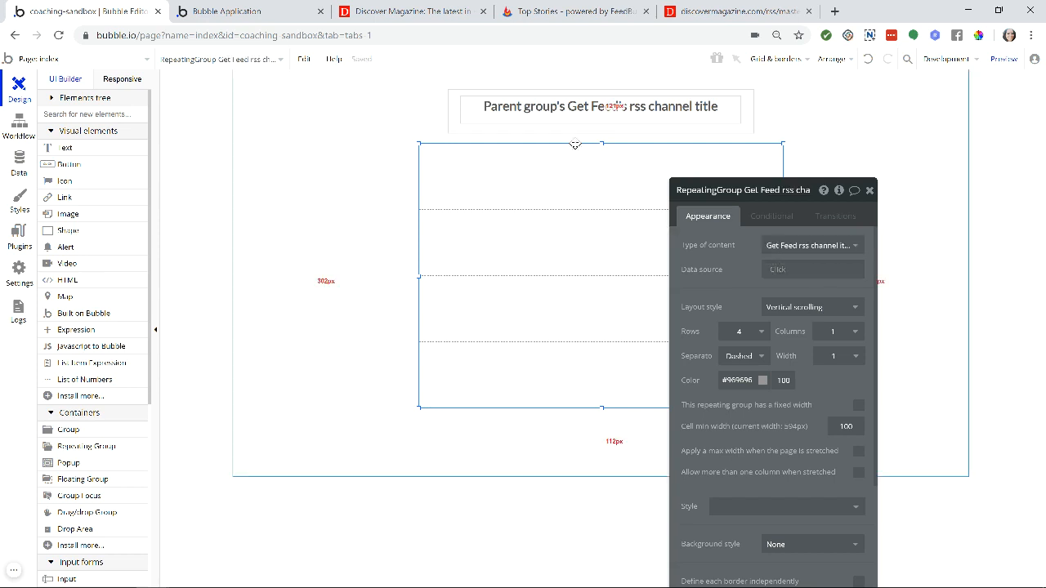
# - Set the repeating group's data source to the external API RSS - Get Feed's rss channel item
pyautogui.click(773, 275)
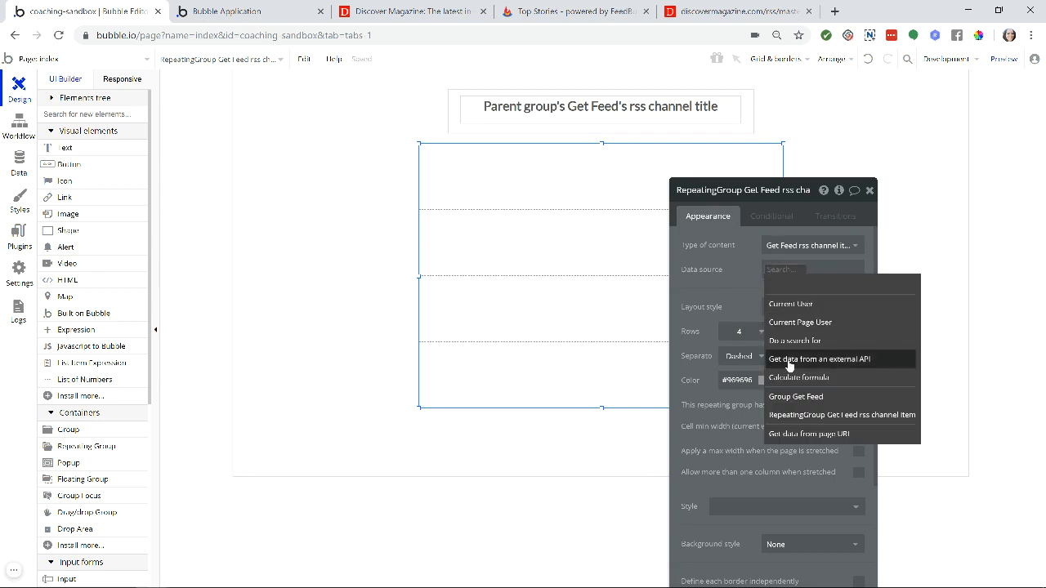
pyautogui.click(789, 361)
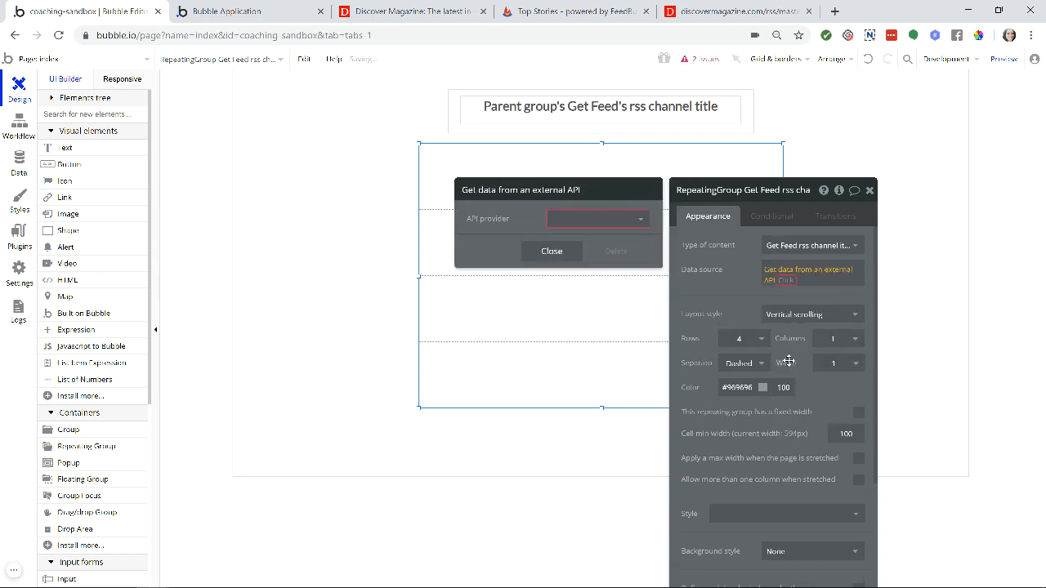
pyautogui.click(570, 219)
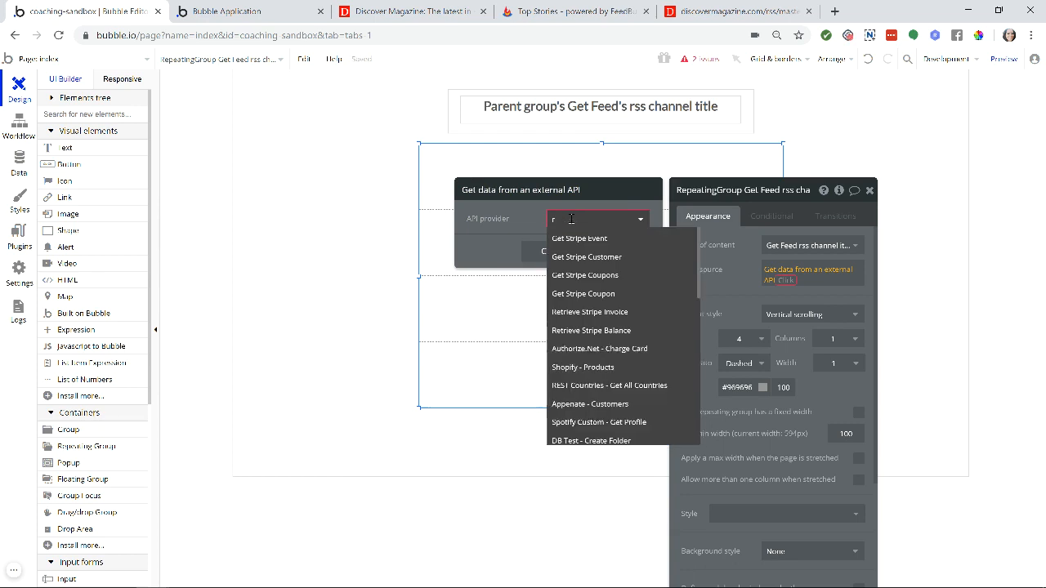
pyautogui.write('rss')
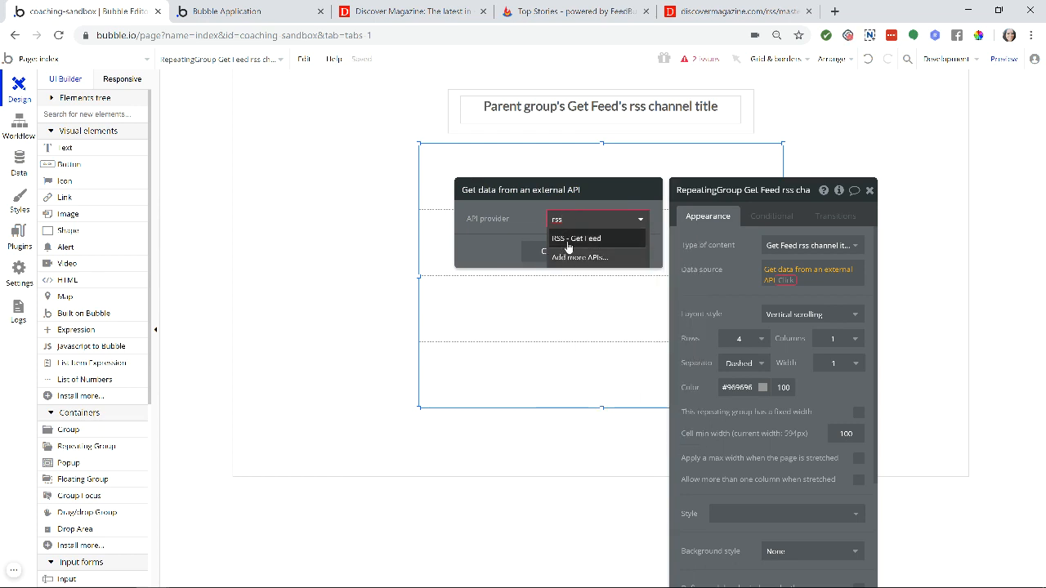
pyautogui.click(569, 240)
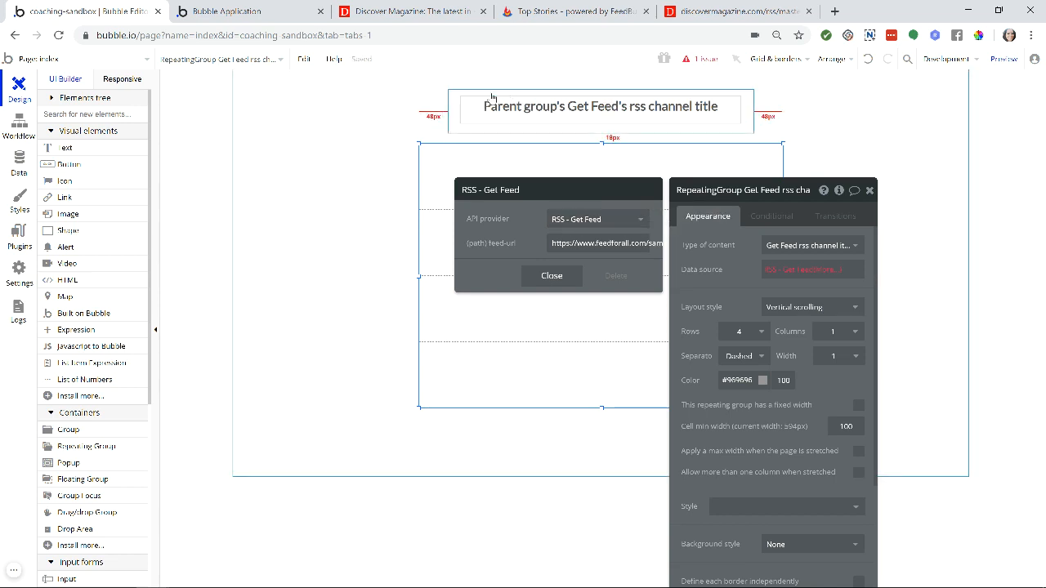
pyautogui.click(832, 268)
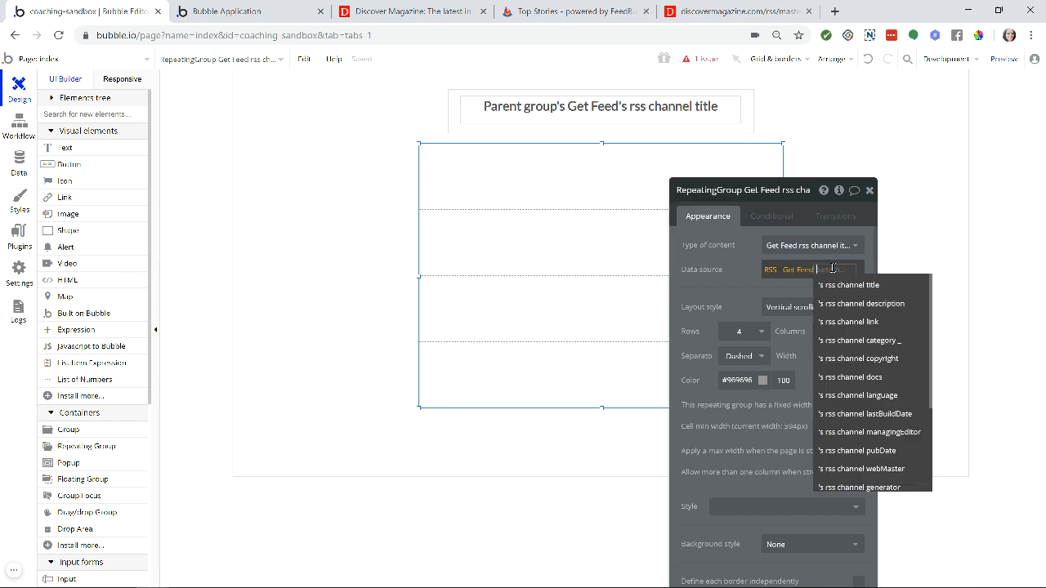
pyautogui.scroll(-3, 856, 413)
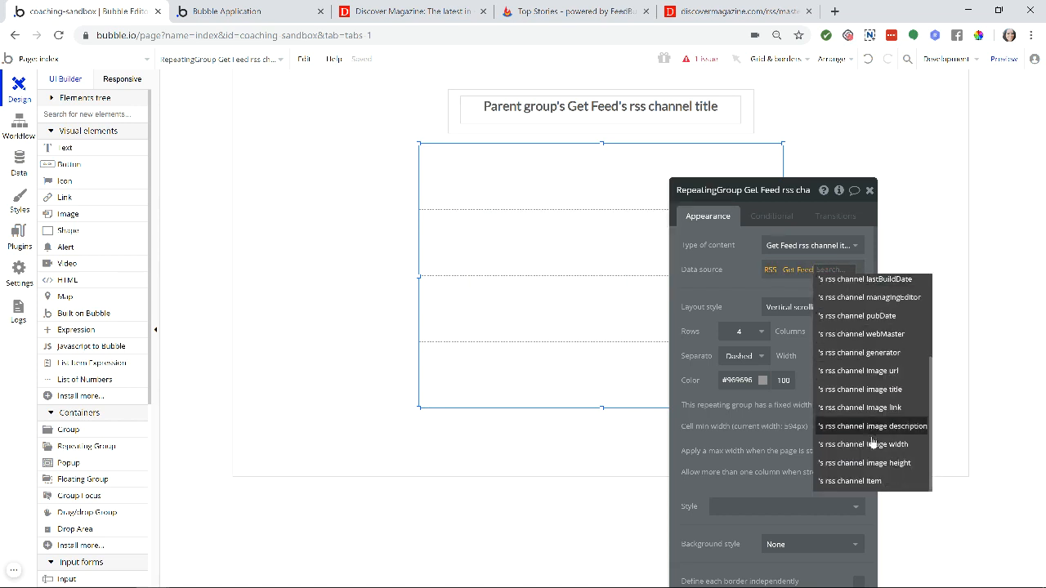
pyautogui.click(892, 483)
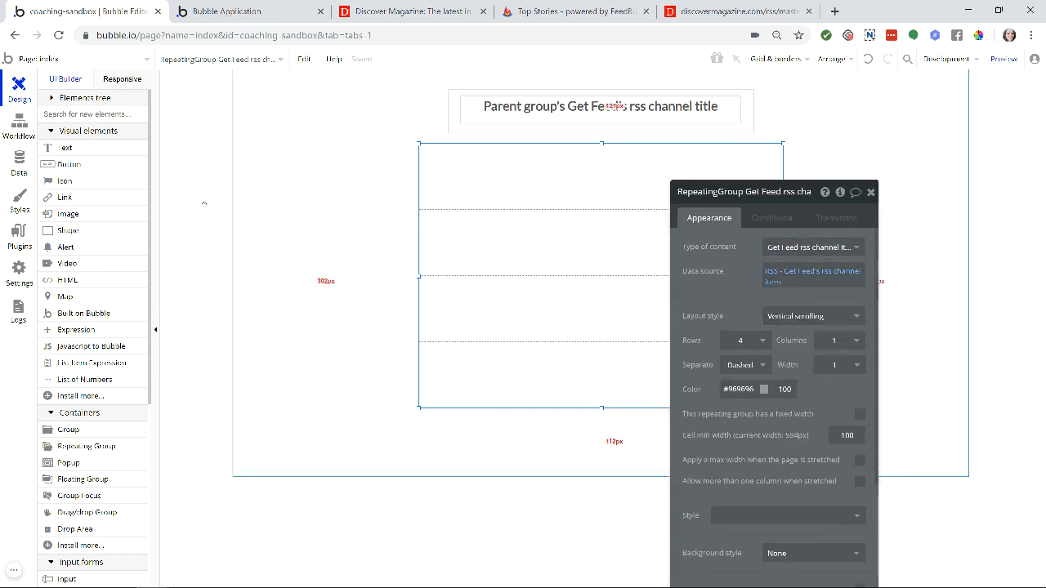
# - Add a text about 398 by 31 px at the top of the first cell, showing Current cell's Get Feed rss channel item's title
pyautogui.click(54, 147)
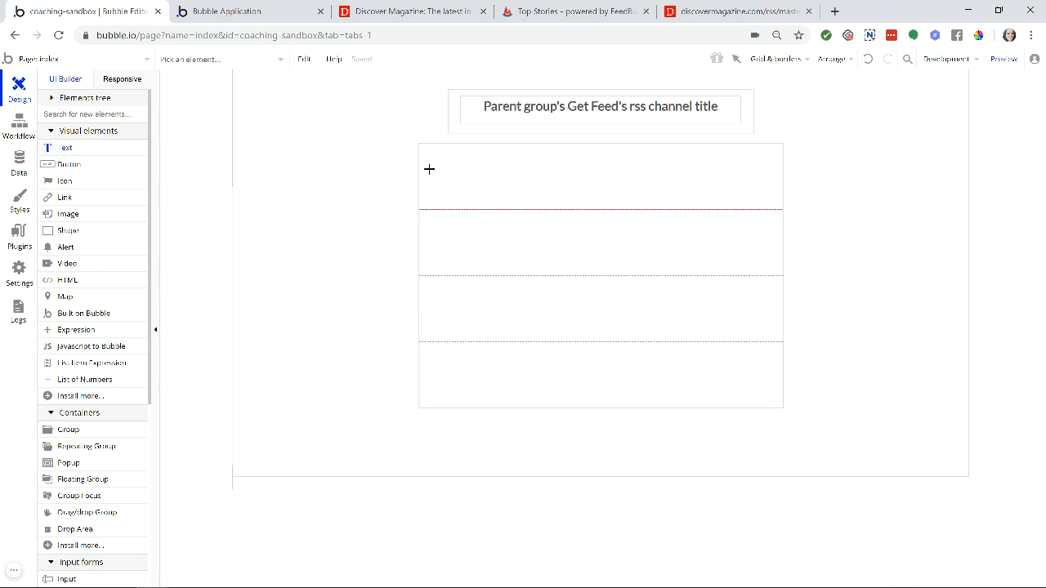
pyautogui.moveTo(429, 151)
pyautogui.mouseDown()
pyautogui.moveTo(677, 155)
pyautogui.moveTo(672, 164)
pyautogui.mouseUp()
pyautogui.click(817, 248)
pyautogui.click(899, 247)
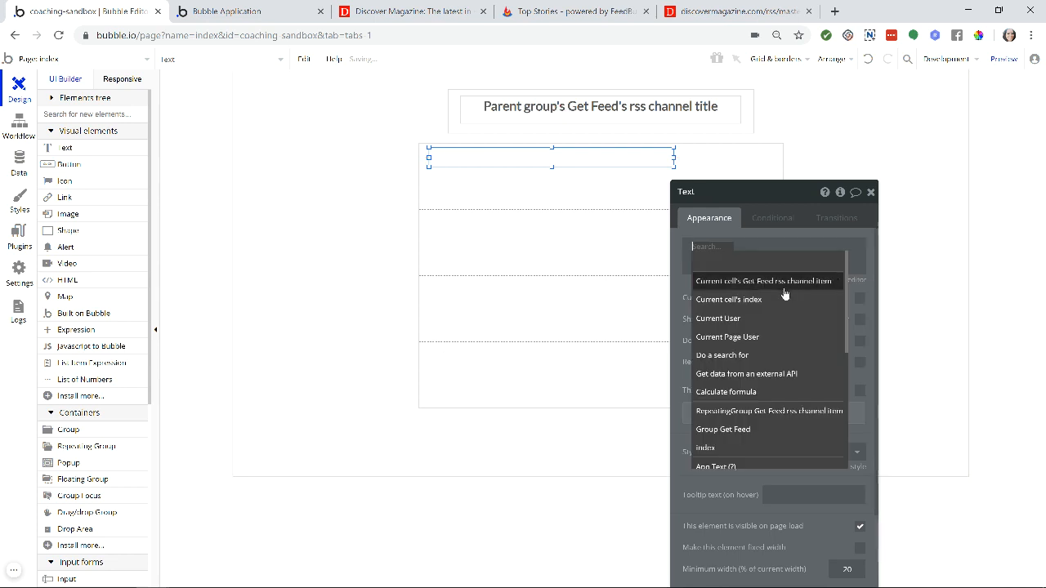
pyautogui.moveTo(740, 288)
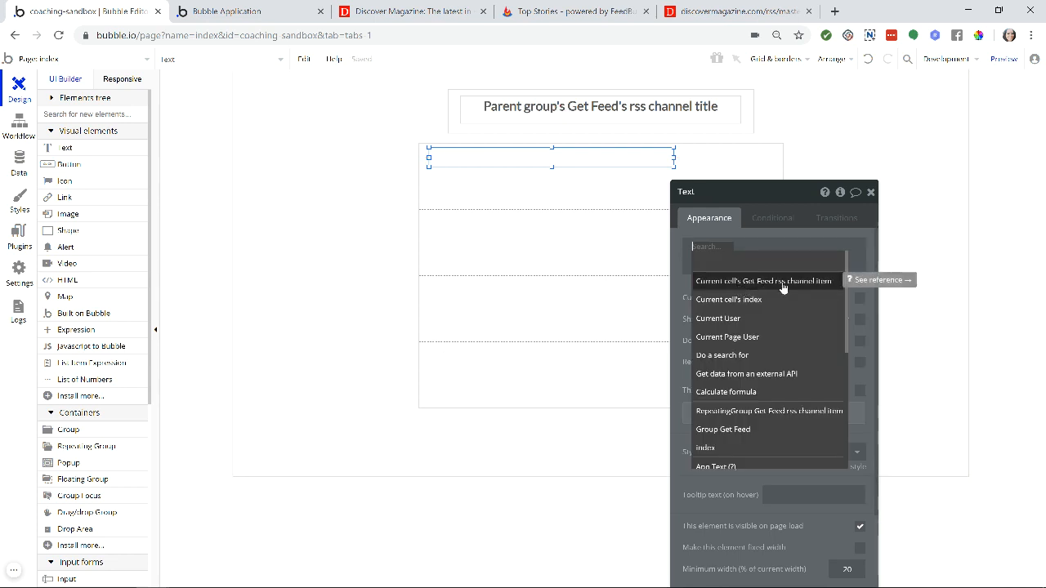
pyautogui.click(804, 281)
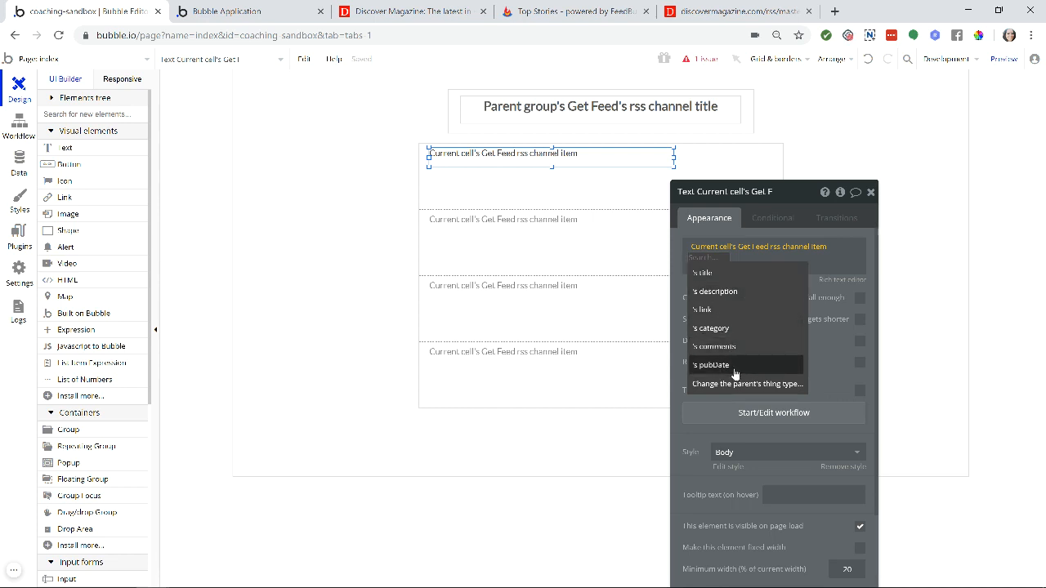
pyautogui.click(709, 274)
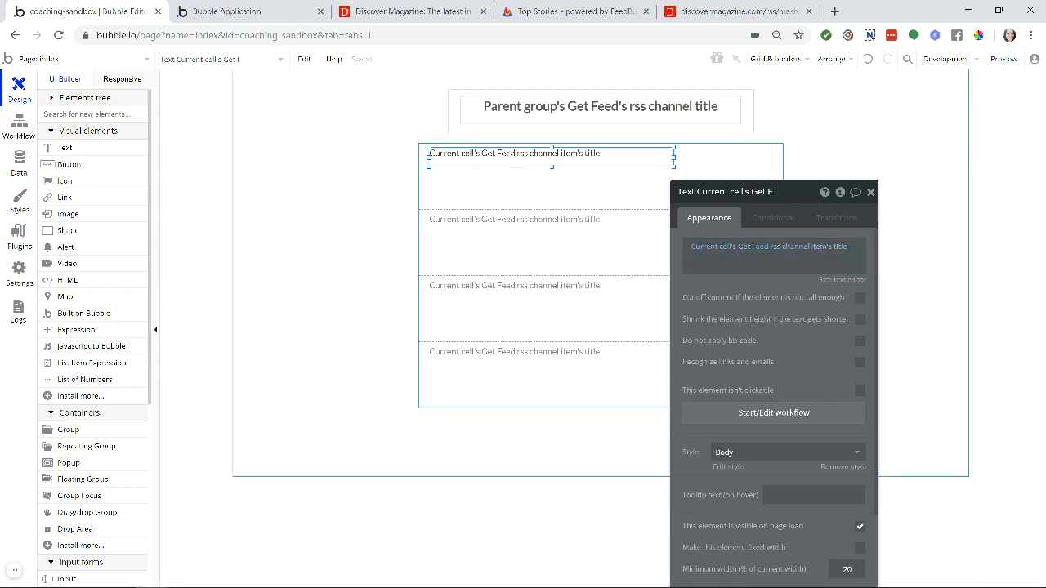
# - Duplicate the title text directly beneath it and change the copy to show Current cell's Get Feed rss channel item's pubDate
pyautogui.moveTo(513, 154); pyautogui.dragTo(510, 163)
pyautogui.moveTo(511, 169); pyautogui.dragTo(505, 179)
pyautogui.click(826, 251)
pyautogui.click(831, 247)
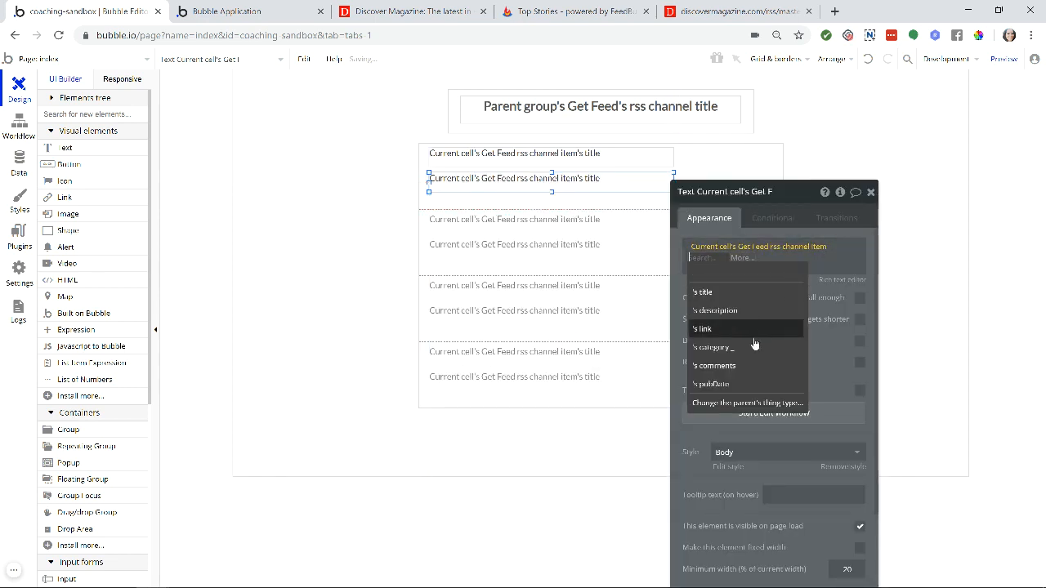
pyautogui.click(733, 384)
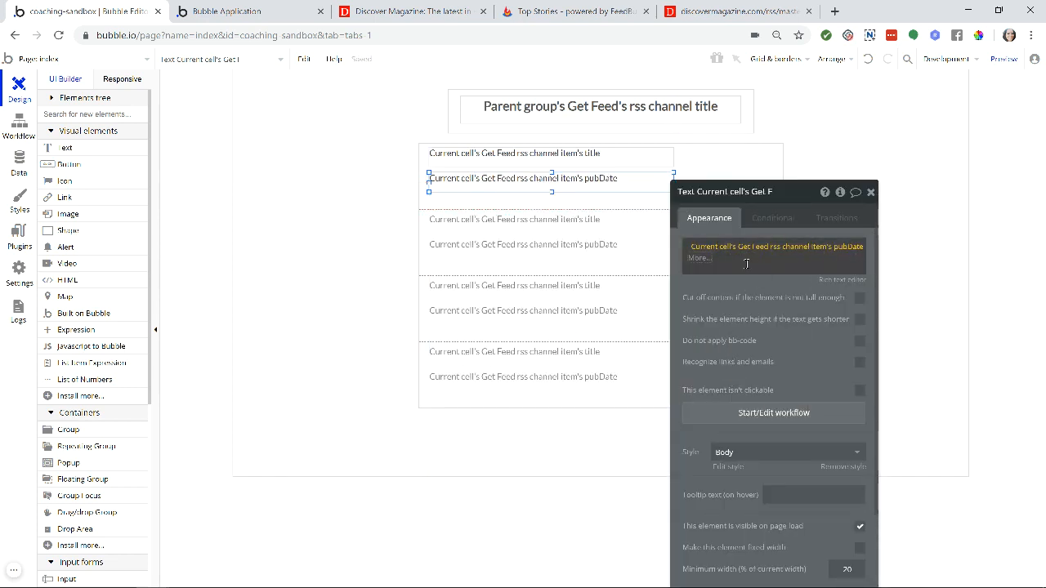
pyautogui.click(699, 259)
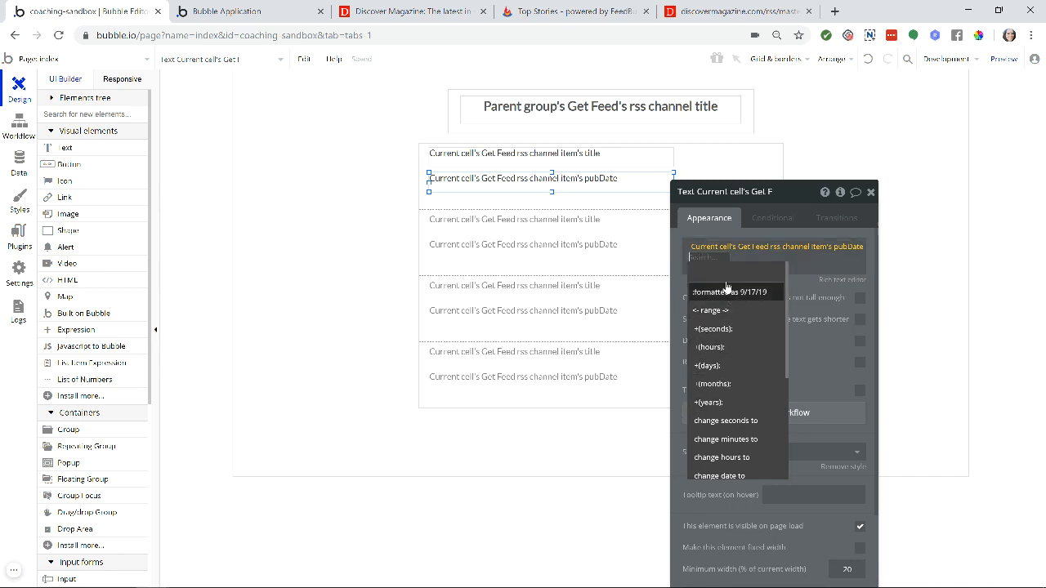
pyautogui.click(809, 313)
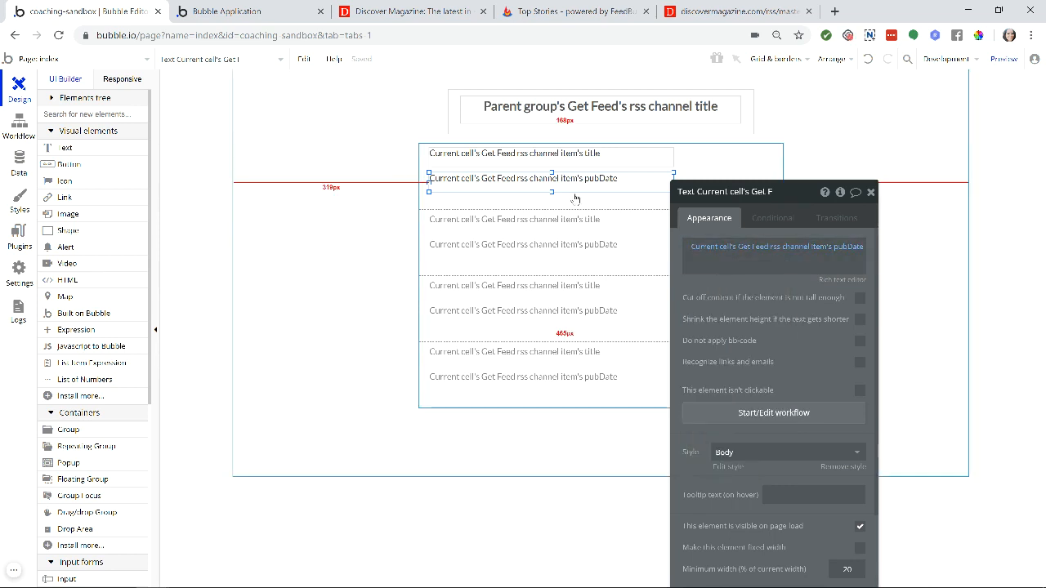
pyautogui.keyDown('shift'); pyautogui.click(576, 159); pyautogui.keyUp('shift')
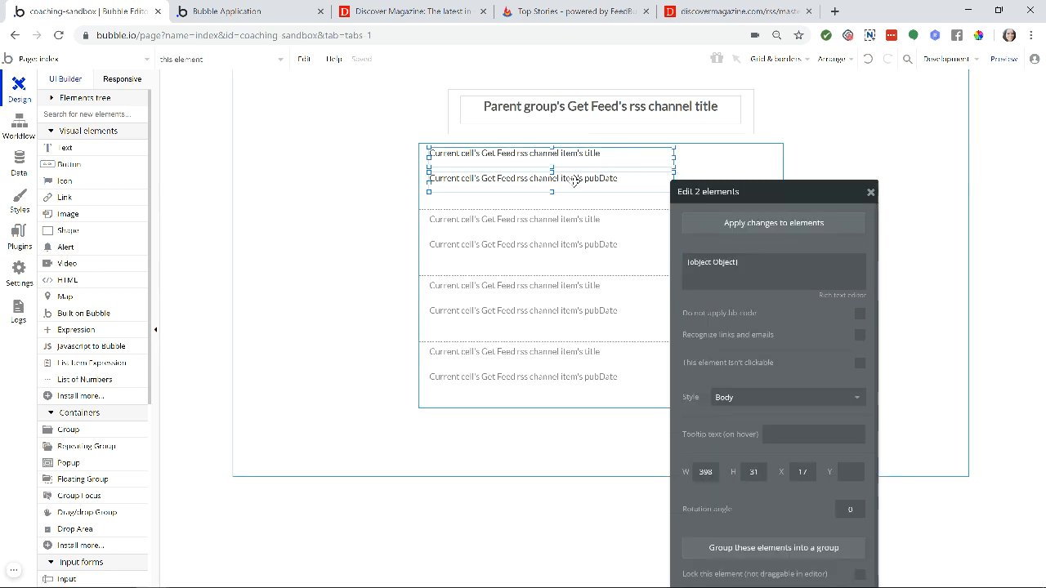
pyautogui.moveTo(576, 181); pyautogui.dragTo(577, 175)
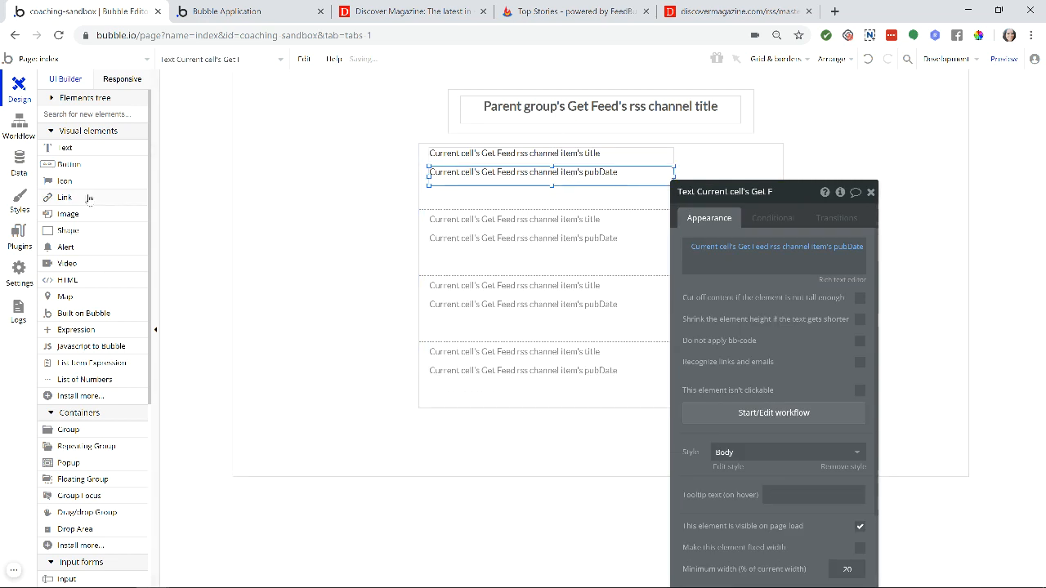
# - Add a link about 392 px wide beneath the pubDate text in the first cell, showing Current cell's Get Feed rss channel item's link
pyautogui.click(89, 198)
pyautogui.moveTo(429, 186)
pyautogui.mouseDown()
pyautogui.moveTo(707, 196)
pyautogui.moveTo(670, 204)
pyautogui.mouseUp()
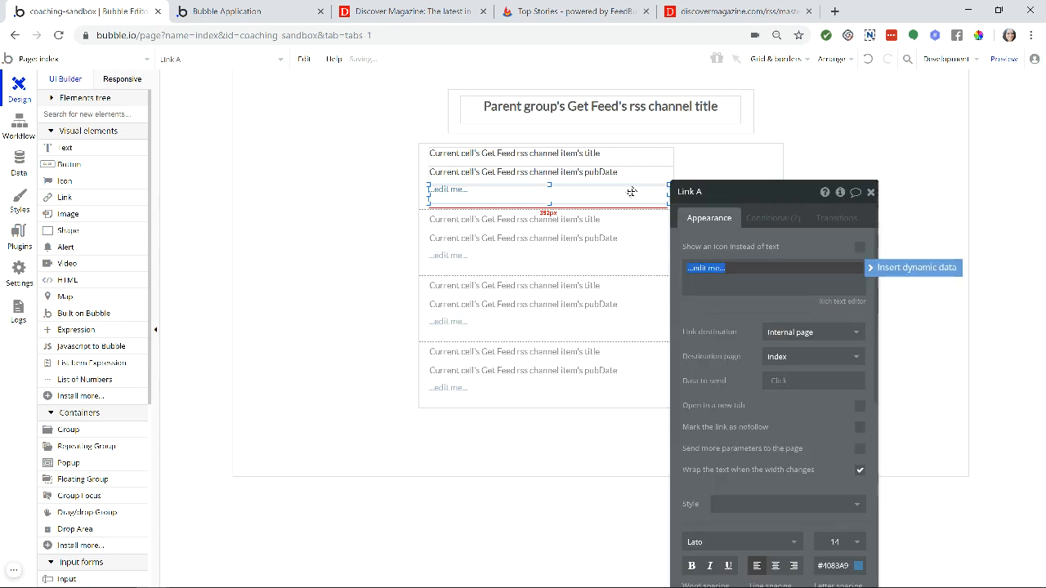
pyautogui.click(900, 272)
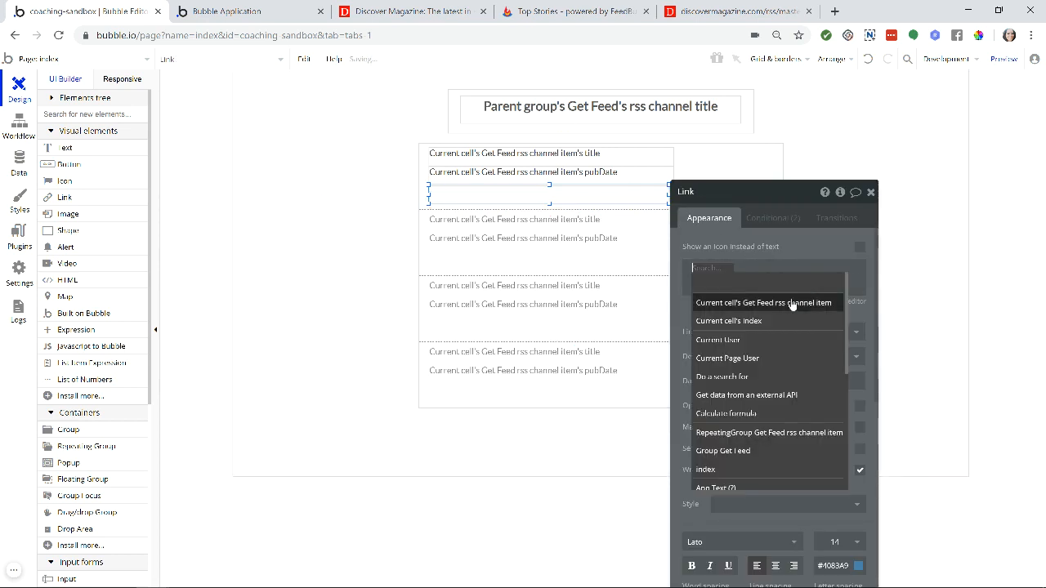
pyautogui.click(774, 304)
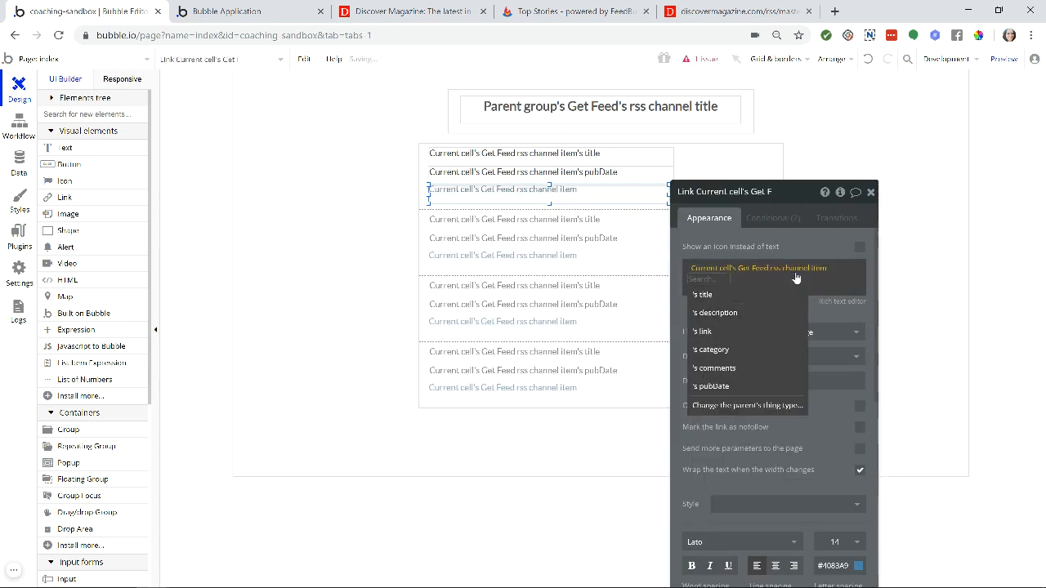
pyautogui.click(722, 334)
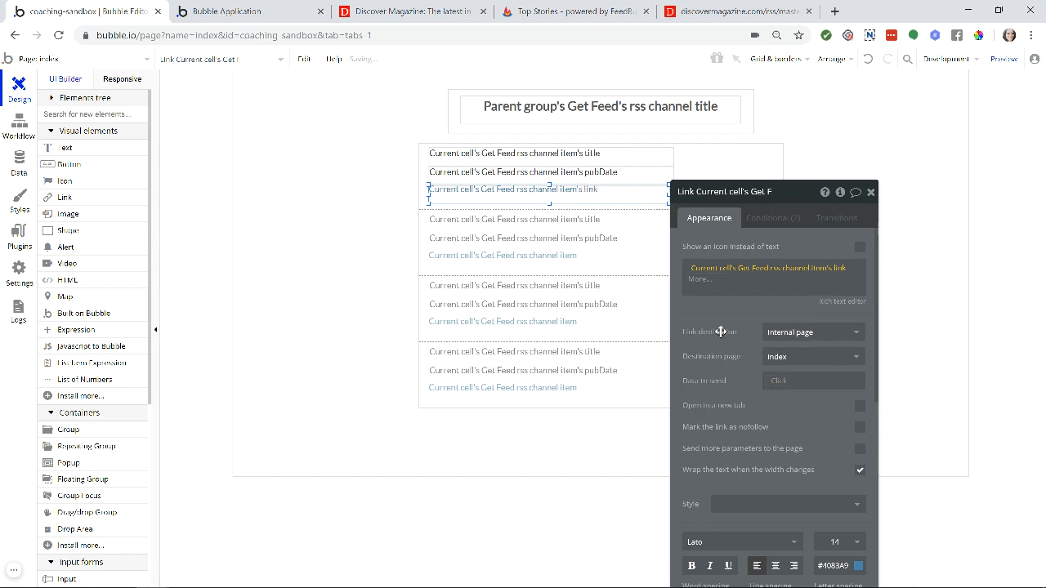
# - Make the link lead to an External URL, with Current cell's Get Feed rss channel item's link as the destination URL
pyautogui.click(781, 343)
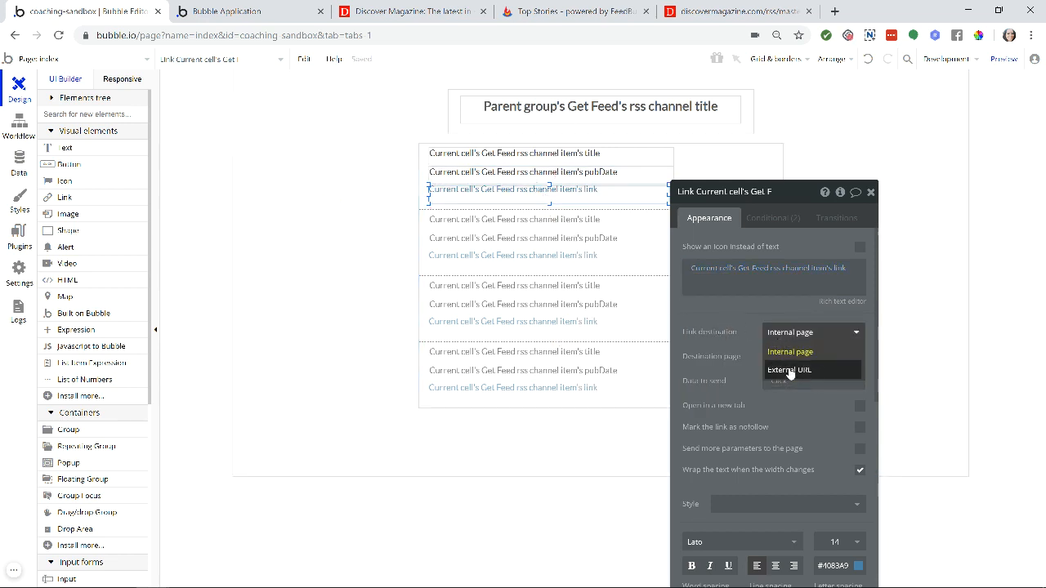
pyautogui.click(789, 370)
pyautogui.click(784, 358)
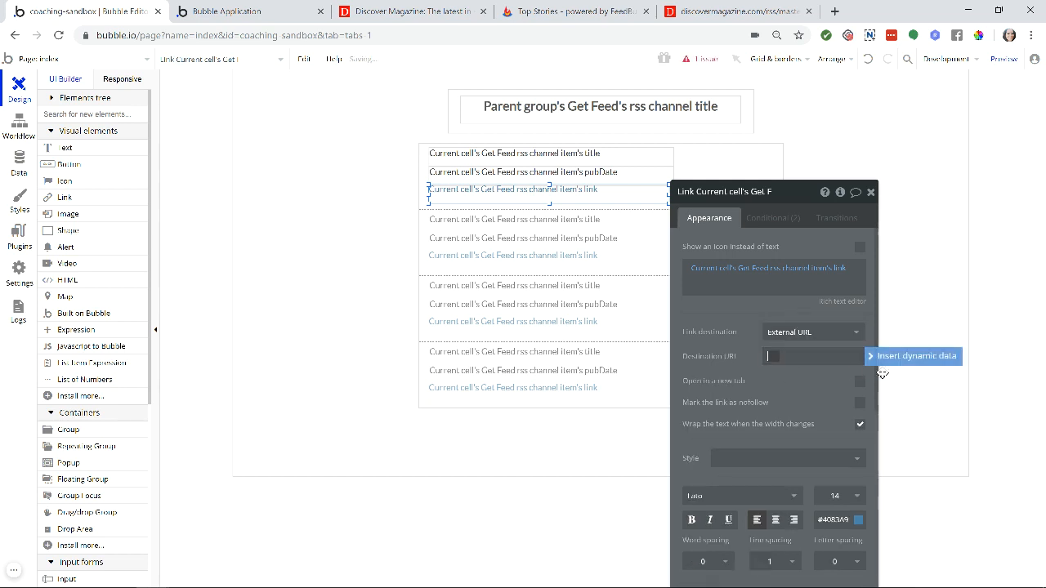
pyautogui.click(890, 357)
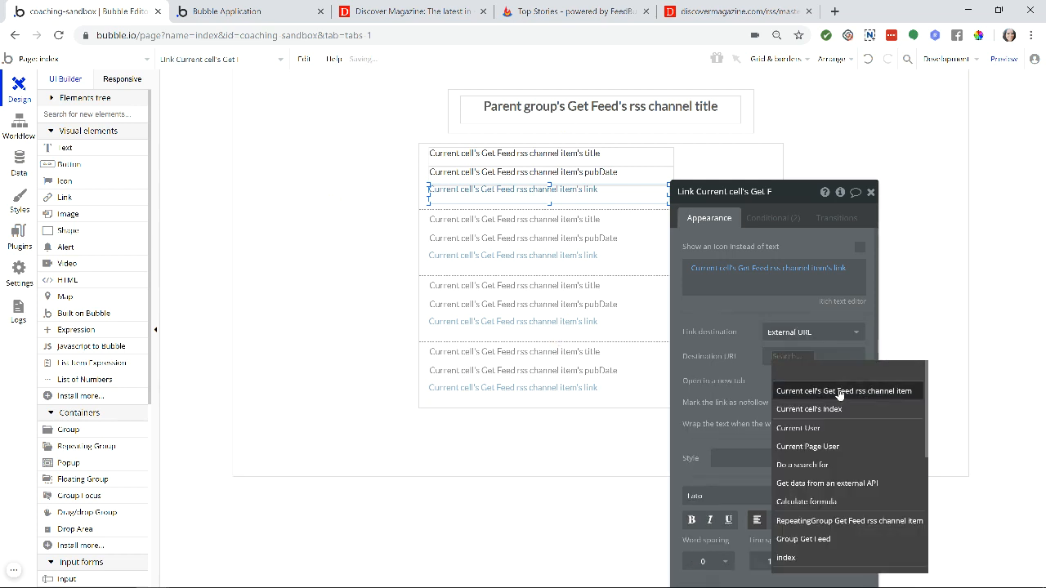
pyautogui.click(833, 393)
pyautogui.click(829, 419)
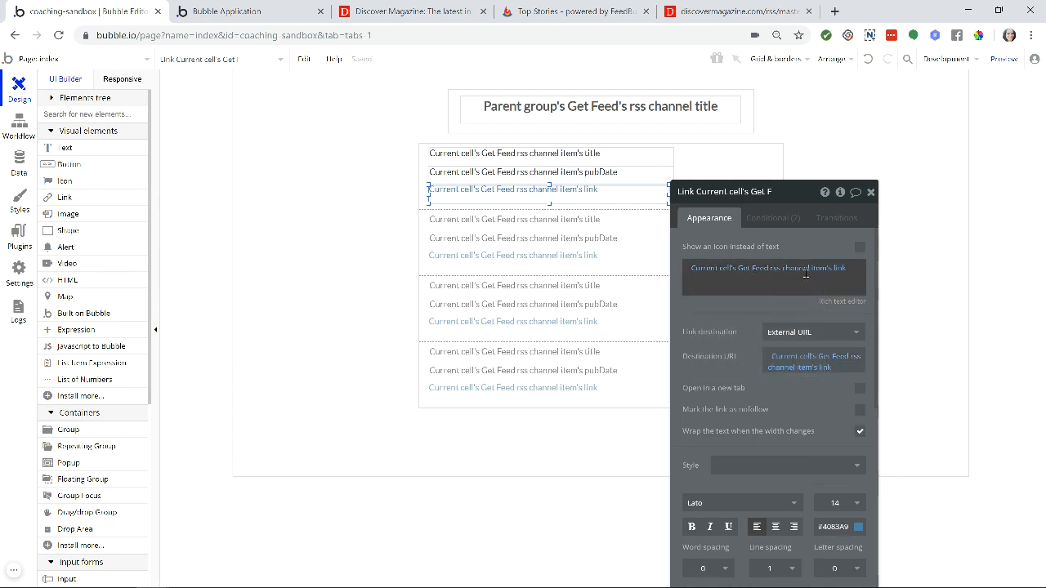
pyautogui.moveTo(809, 276)
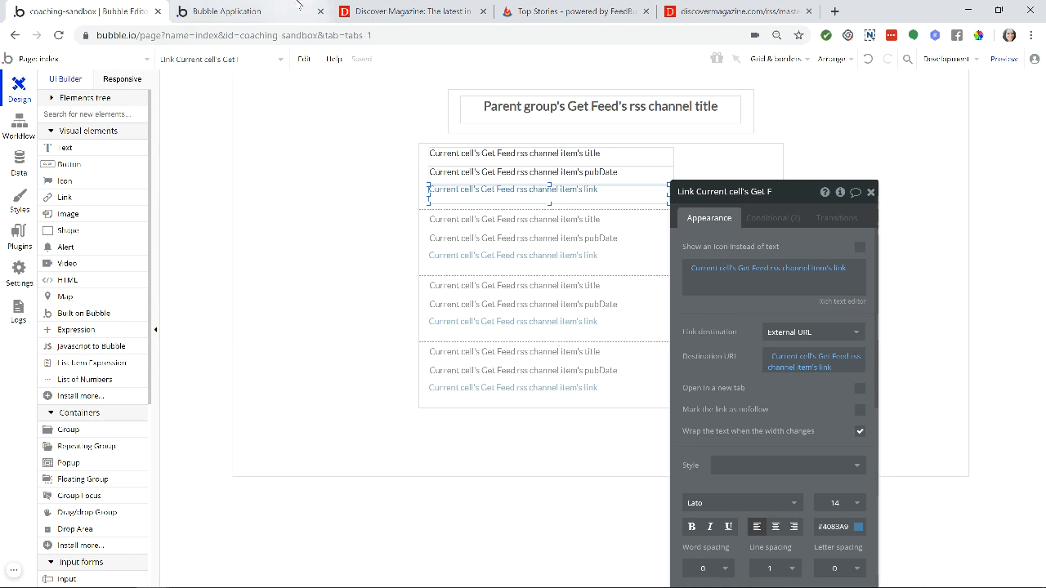
# - Refresh the running preview page and look through the items listed in the repeating group
pyautogui.click(273, 9)
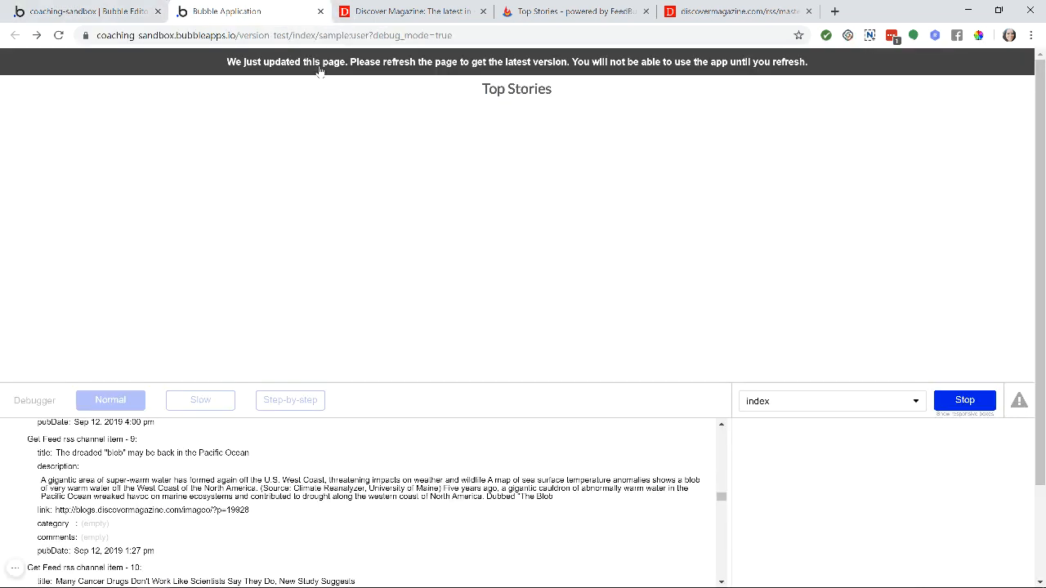
pyautogui.click(319, 72)
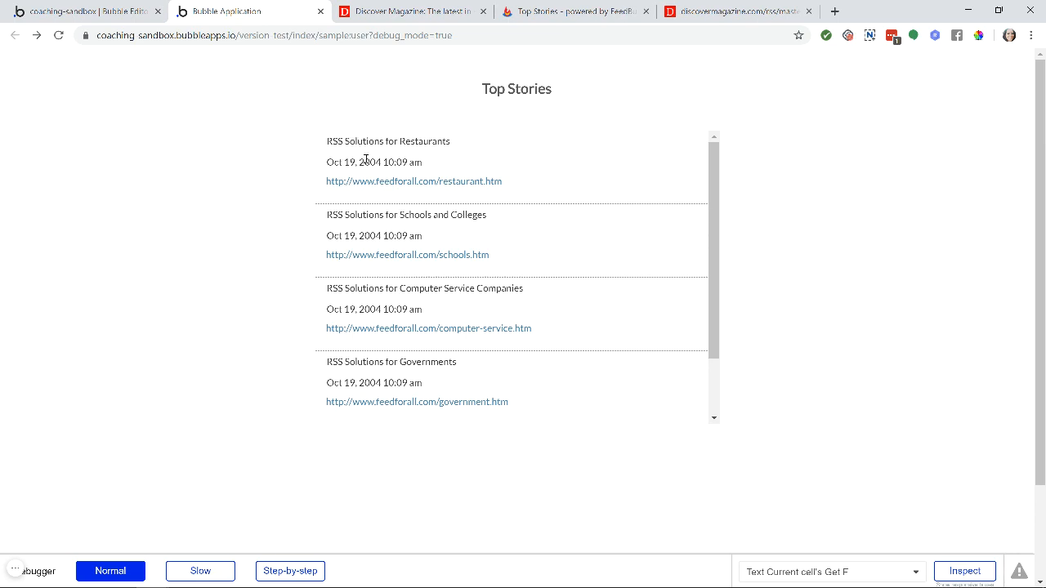
pyautogui.scroll(-1, 366, 160)
pyautogui.scroll(-1, 368, 168)
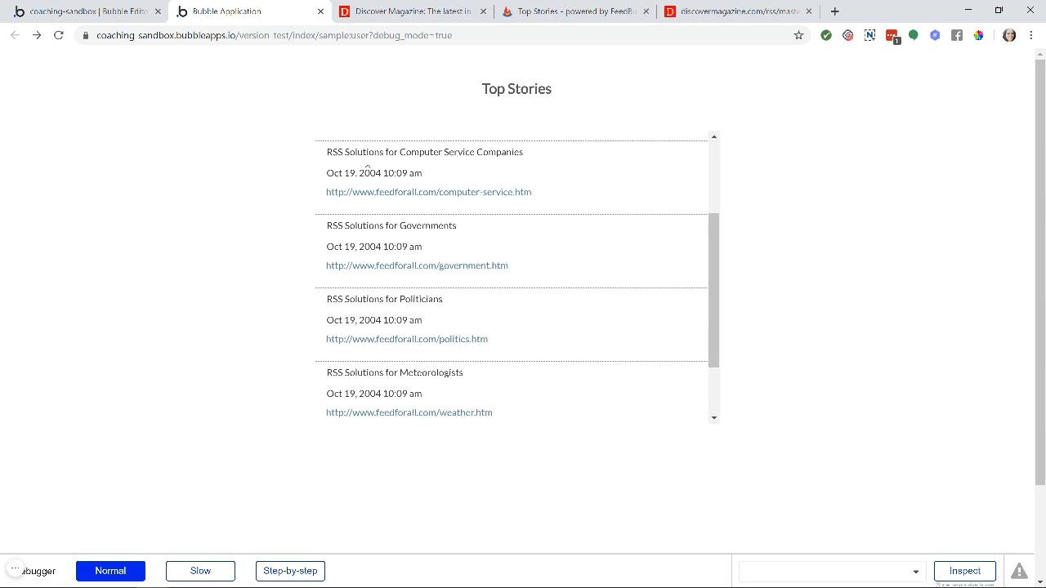
pyautogui.click(122, 11)
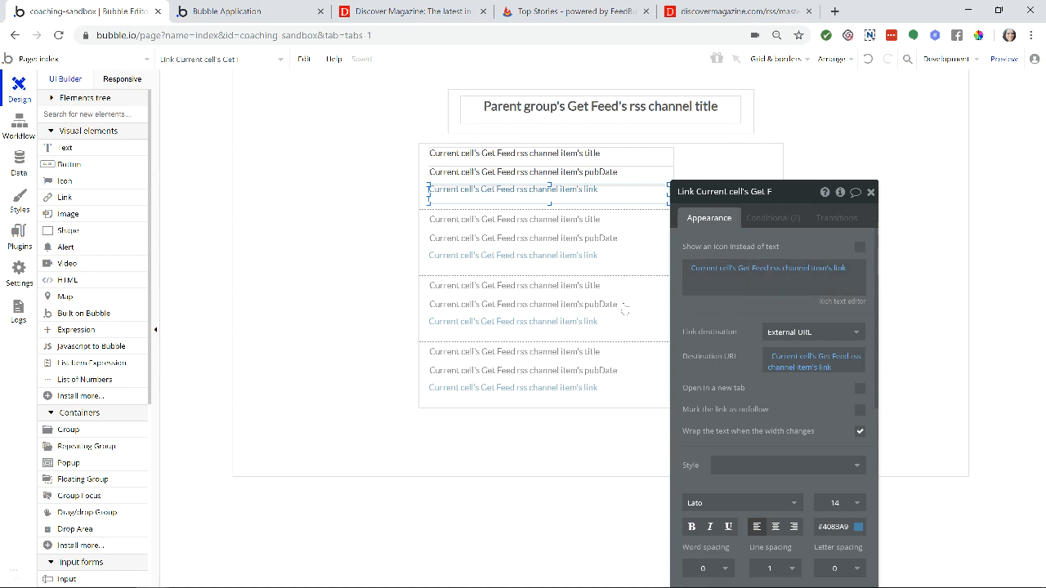
pyautogui.click(618, 303)
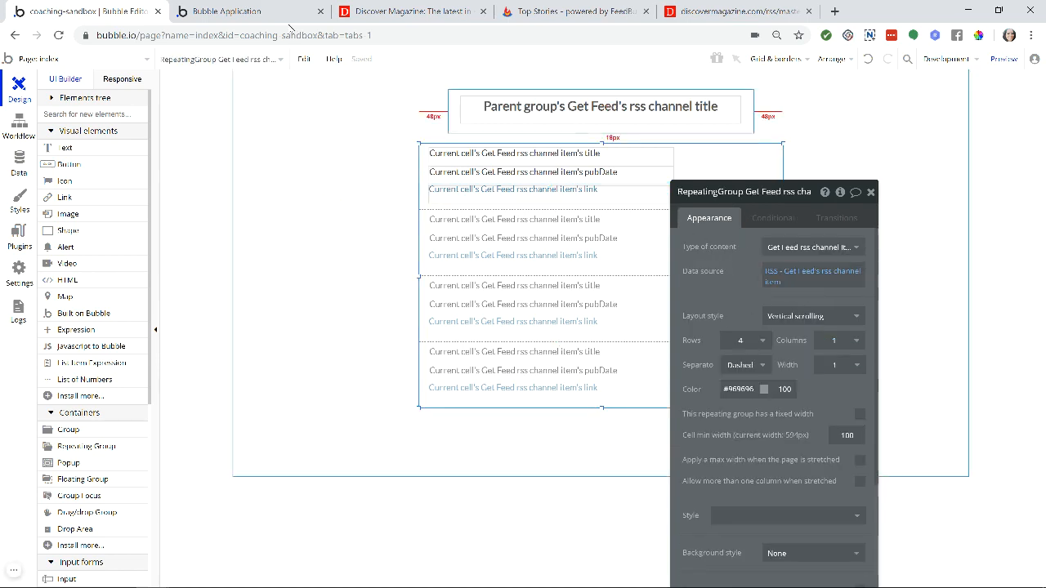
pyautogui.click(237, 11)
pyautogui.click(123, 10)
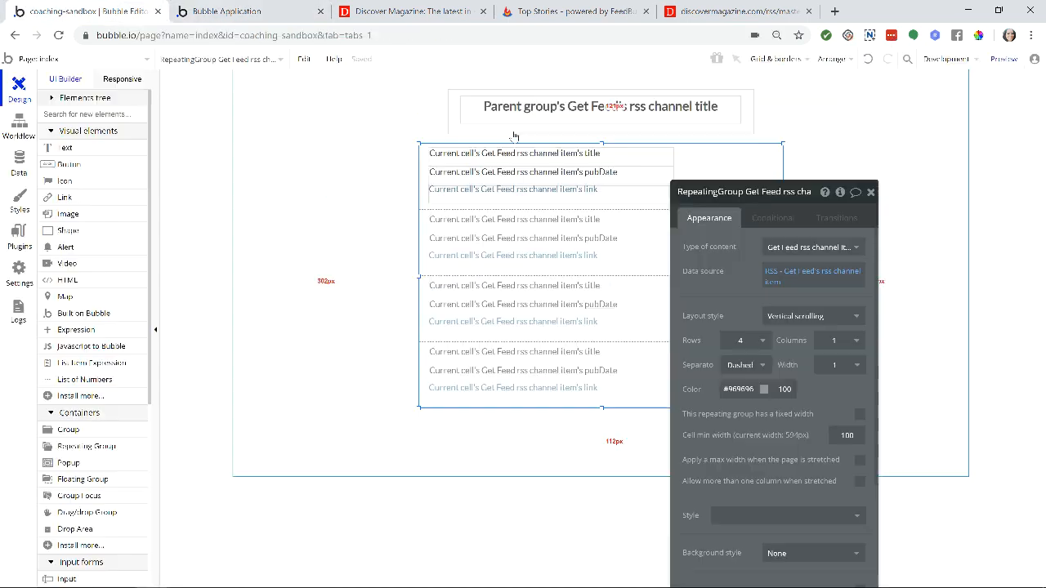
pyautogui.click(810, 277)
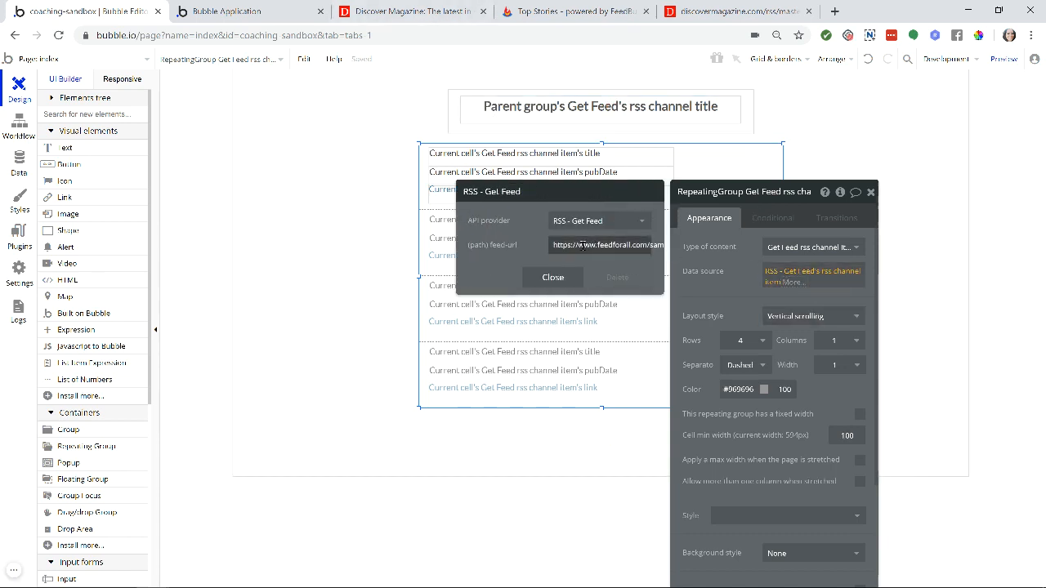
pyautogui.moveTo(583, 245); pyautogui.dragTo(653, 250)
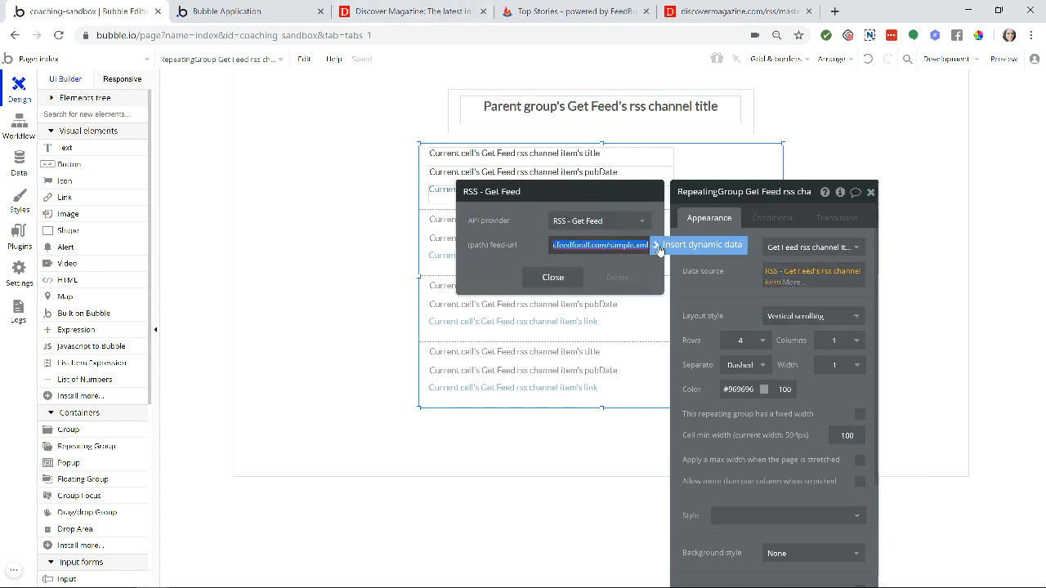
pyautogui.write('discovermagazine.com/rss/feeds/top-stories')
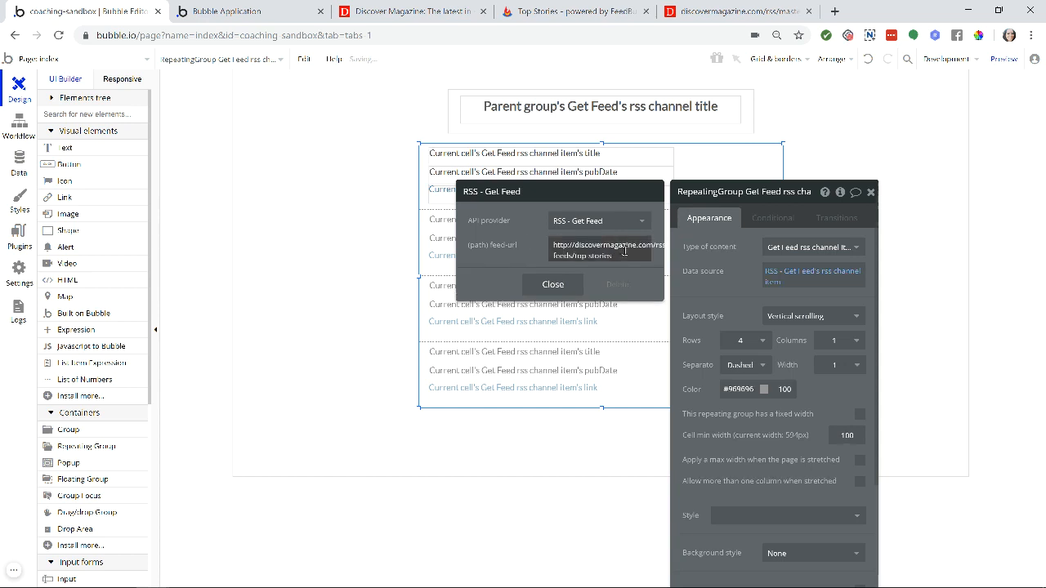
# - Sort the repeating group's data source by pubDate with Descending set to "yes"
pyautogui.click(805, 280)
pyautogui.click(784, 283)
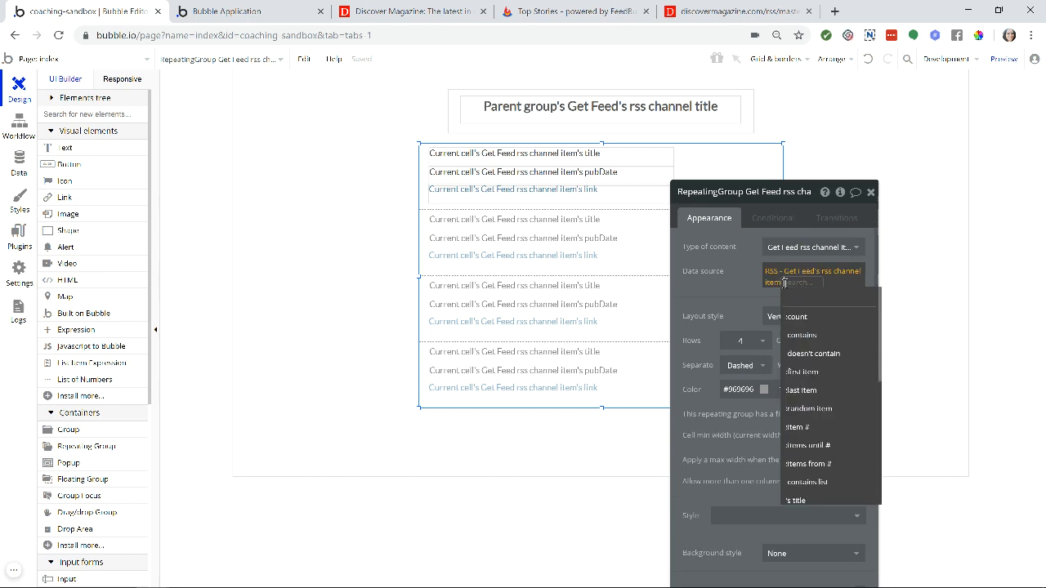
pyautogui.click(788, 315)
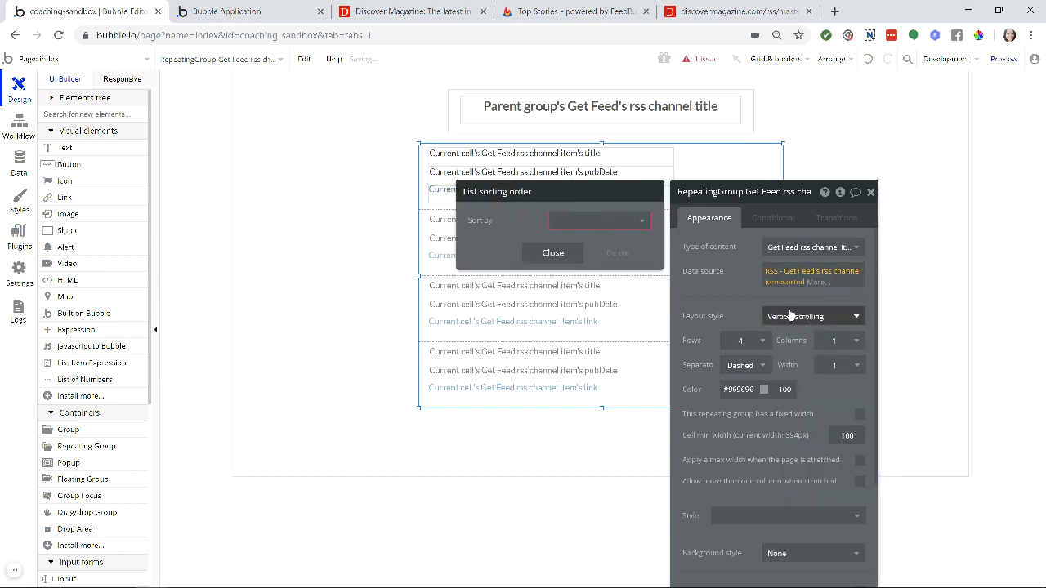
pyautogui.click(623, 222)
pyautogui.click(585, 334)
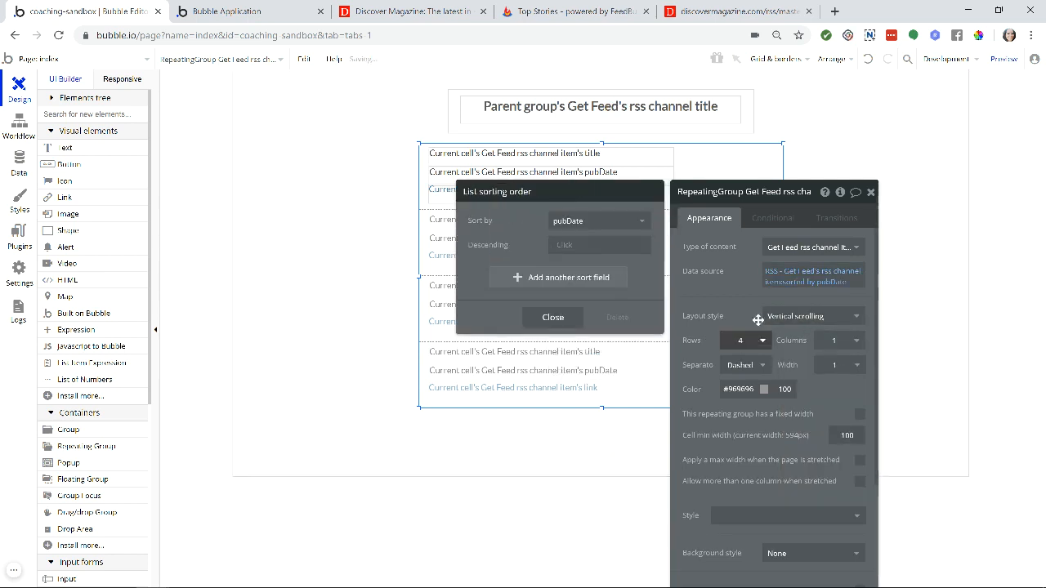
pyautogui.click(572, 252)
pyautogui.click(573, 273)
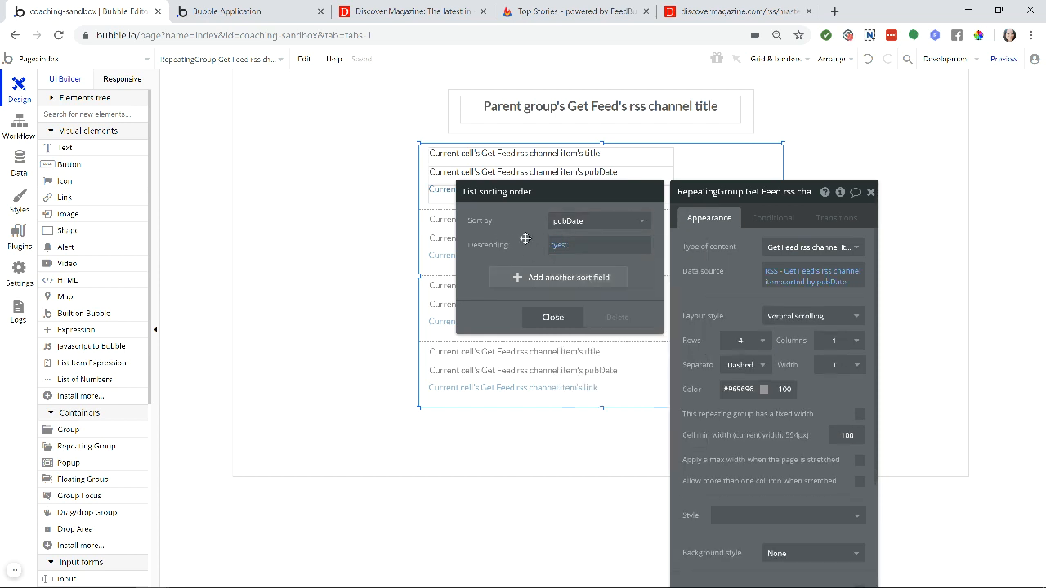
# - Reload the preview page and check the story dates, order and links in the list
pyautogui.click(276, 11)
pyautogui.press('F5')
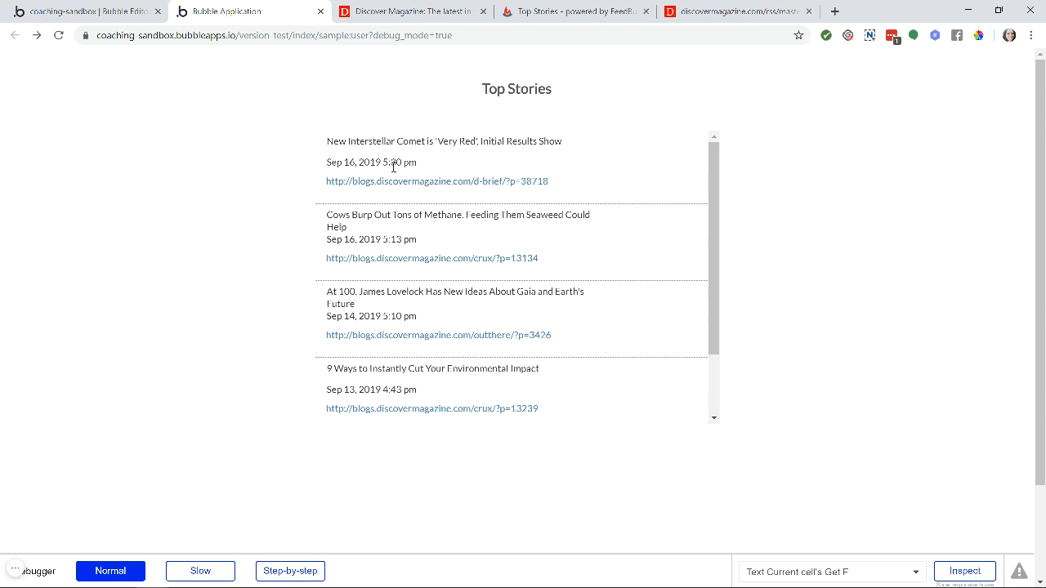
pyautogui.moveTo(333, 162); pyautogui.dragTo(377, 163)
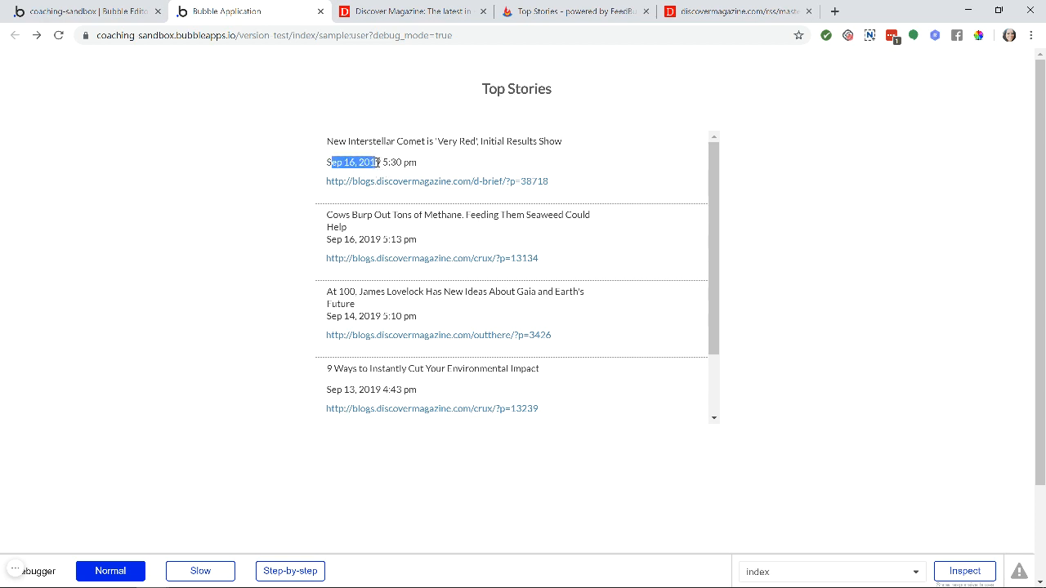
pyautogui.click(395, 161)
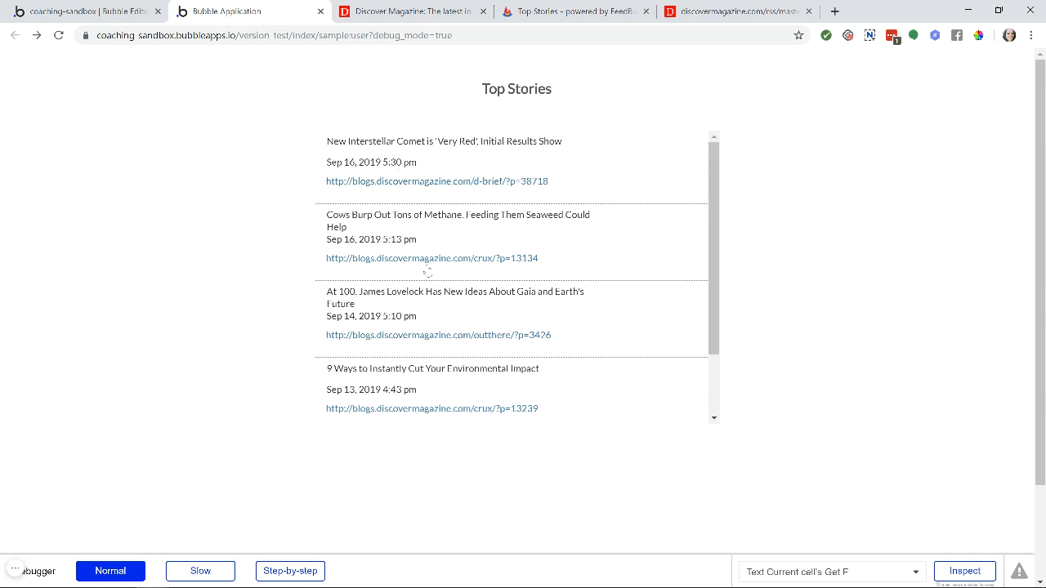
pyautogui.click(388, 186)
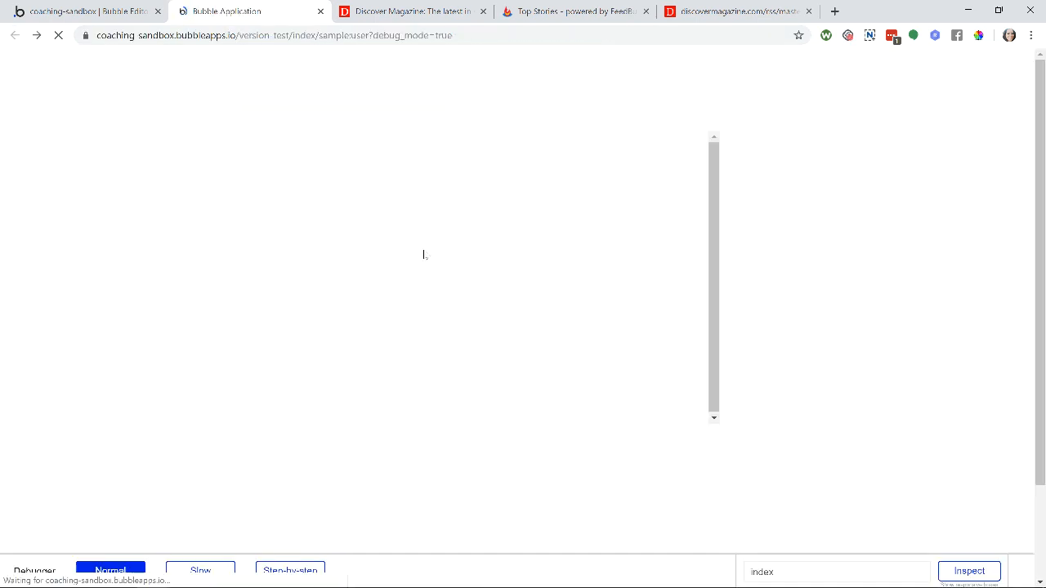
pyautogui.scroll(-5, 423, 257)
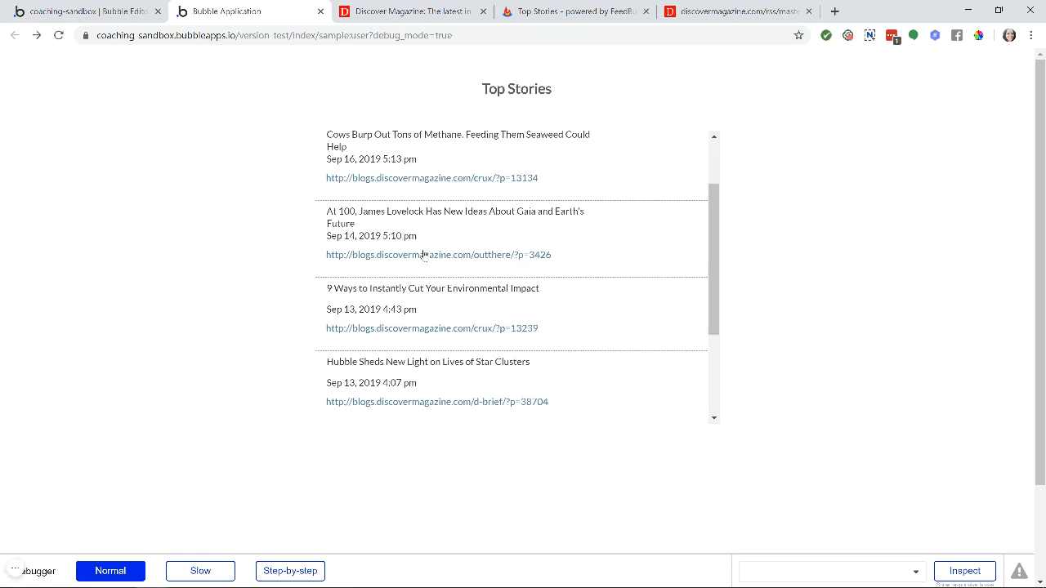
# - Back in the editor, move the feed title group and the repeating group down together to free space above them
pyautogui.click(95, 11)
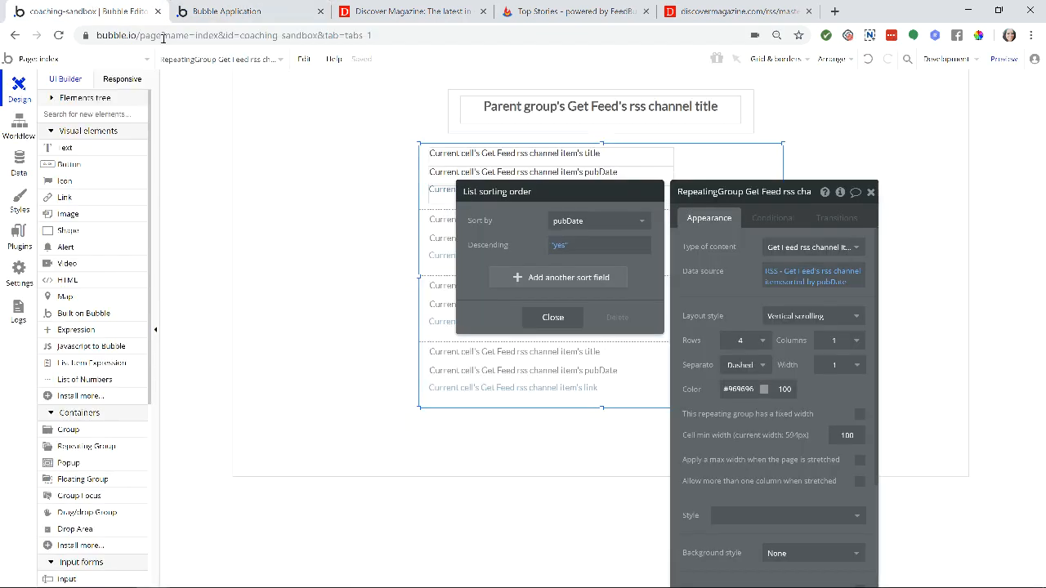
pyautogui.click(777, 270)
pyautogui.click(777, 270)
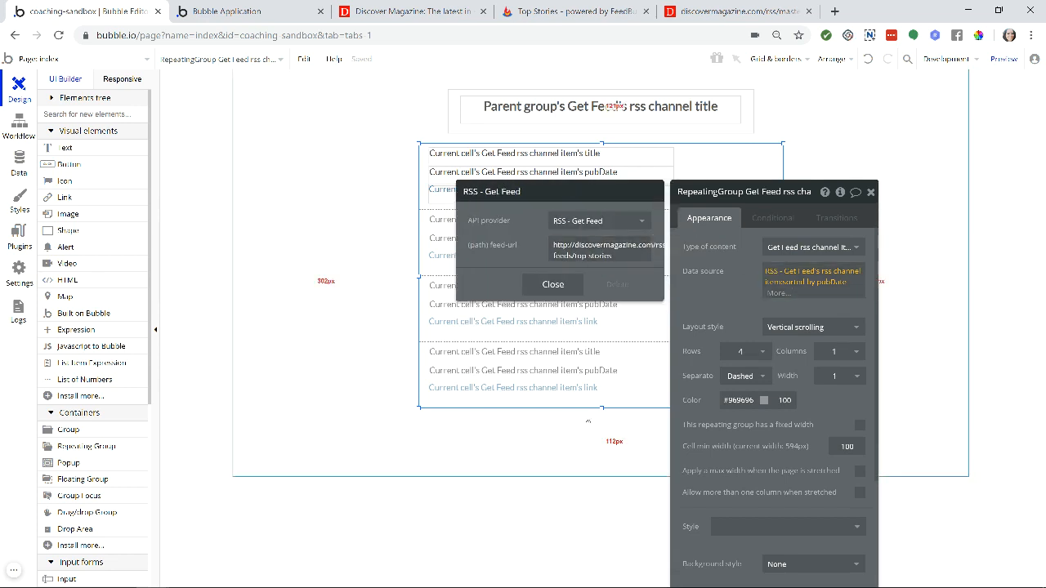
pyautogui.keyDown('shift'); pyautogui.click(540, 126); pyautogui.keyUp('shift')
pyautogui.moveTo(541, 127); pyautogui.dragTo(540, 151)
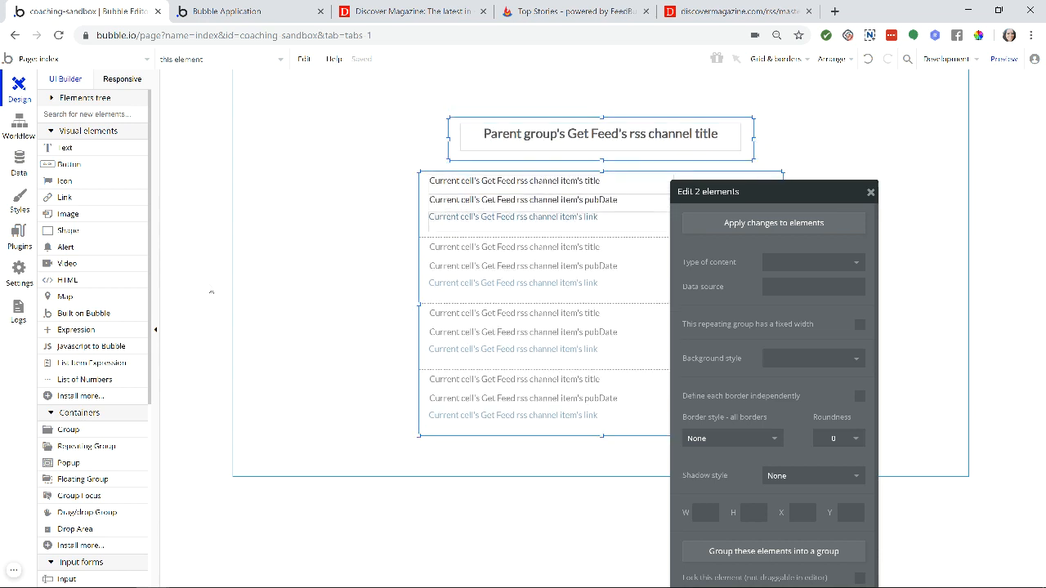
# - Add an input about 344 by 34 px above the feed title group and center it horizontally on the page
pyautogui.scroll(-2, 88, 518)
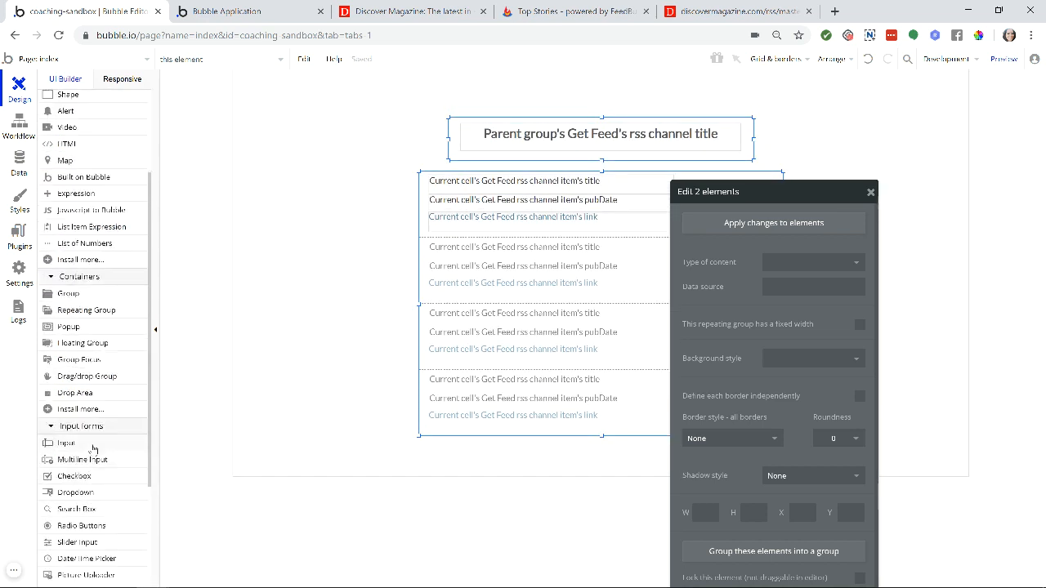
pyautogui.click(91, 447)
pyautogui.moveTo(645, 81); pyautogui.dragTo(695, 100)
pyautogui.click(657, 89)
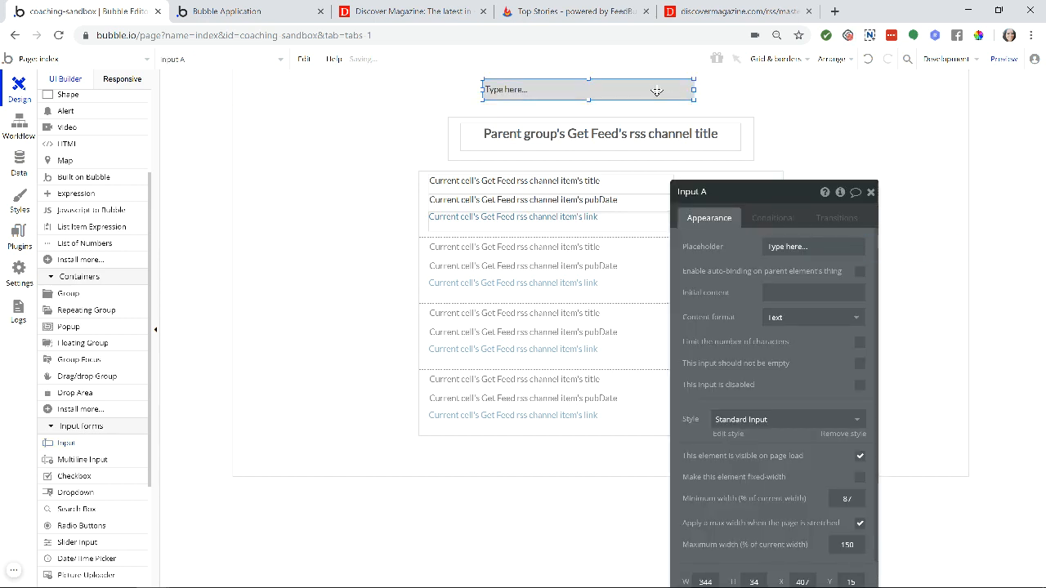
pyautogui.rightClick(657, 90)
pyautogui.click(695, 430)
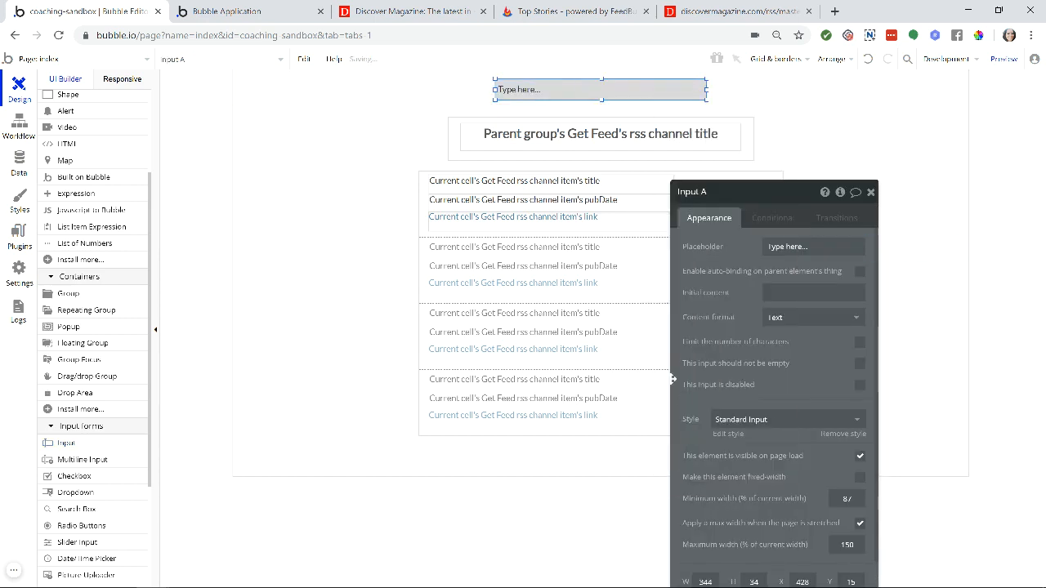
# - Replace the fixed feed-url in the feed title group's RSS - Get Feed data source with Input A's value
pyautogui.click(612, 156)
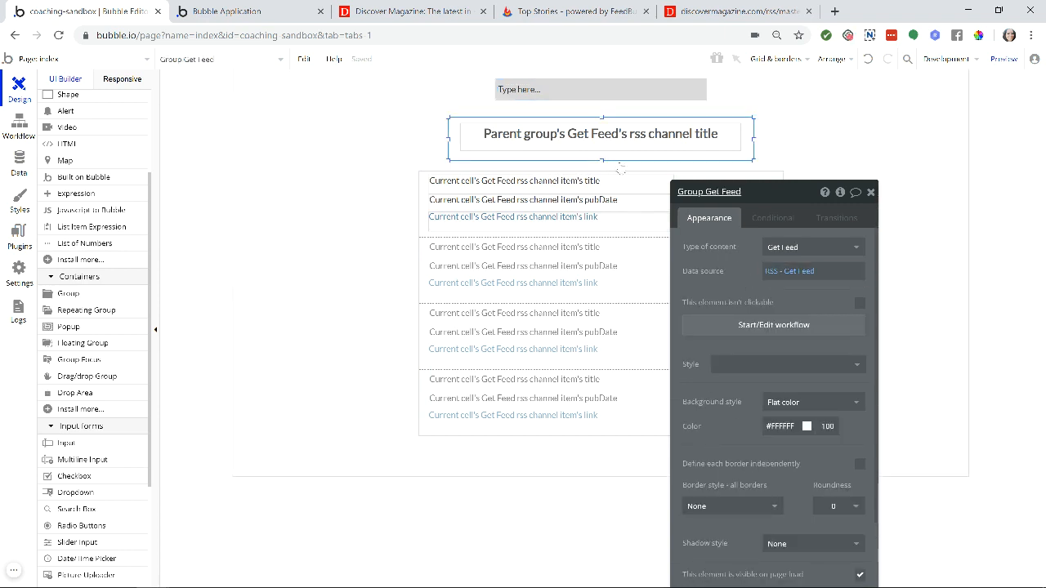
pyautogui.click(788, 271)
pyautogui.click(572, 245)
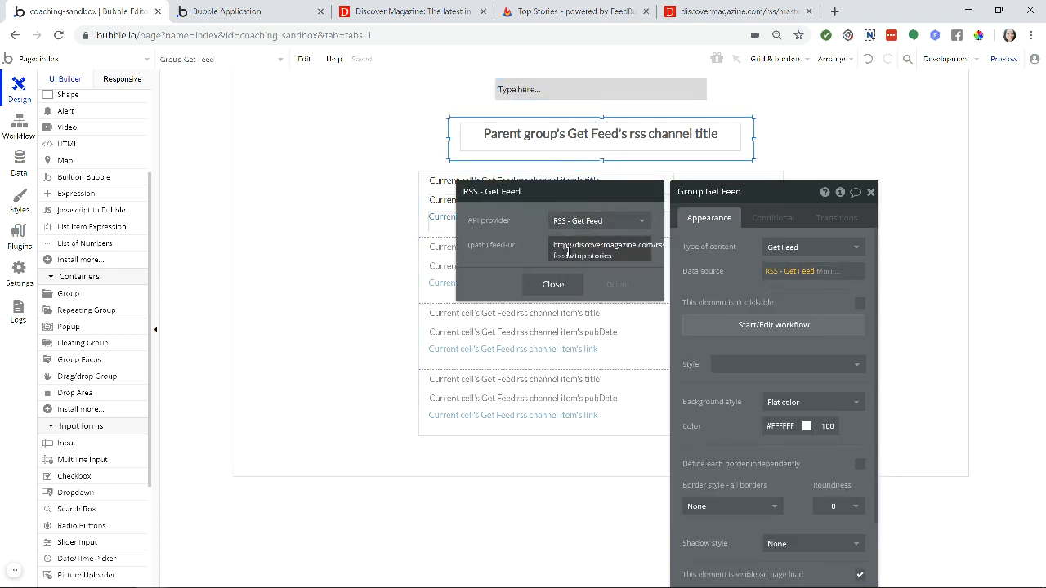
pyautogui.tripleClick(575, 245)
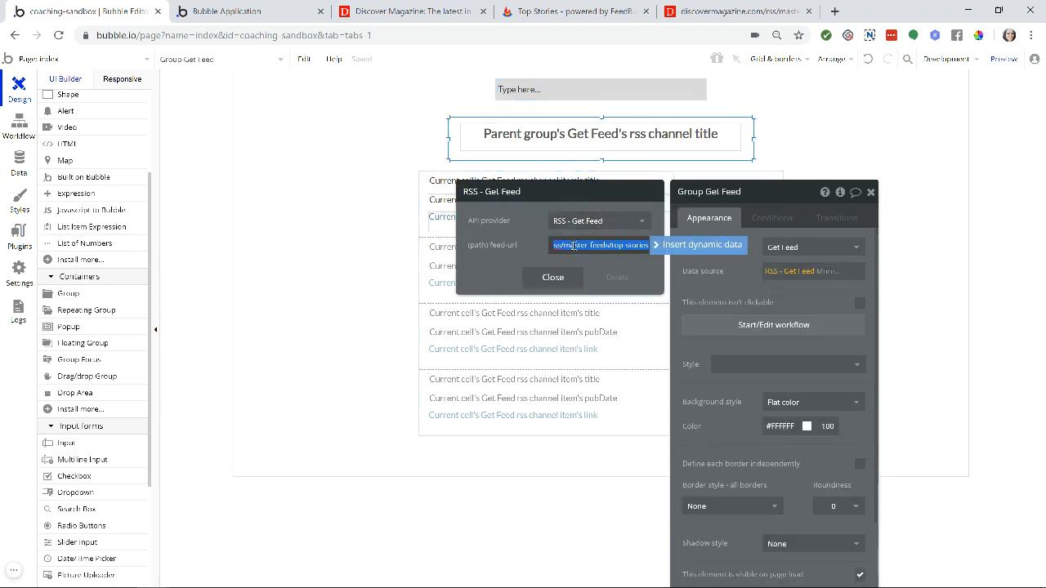
pyautogui.click(697, 245)
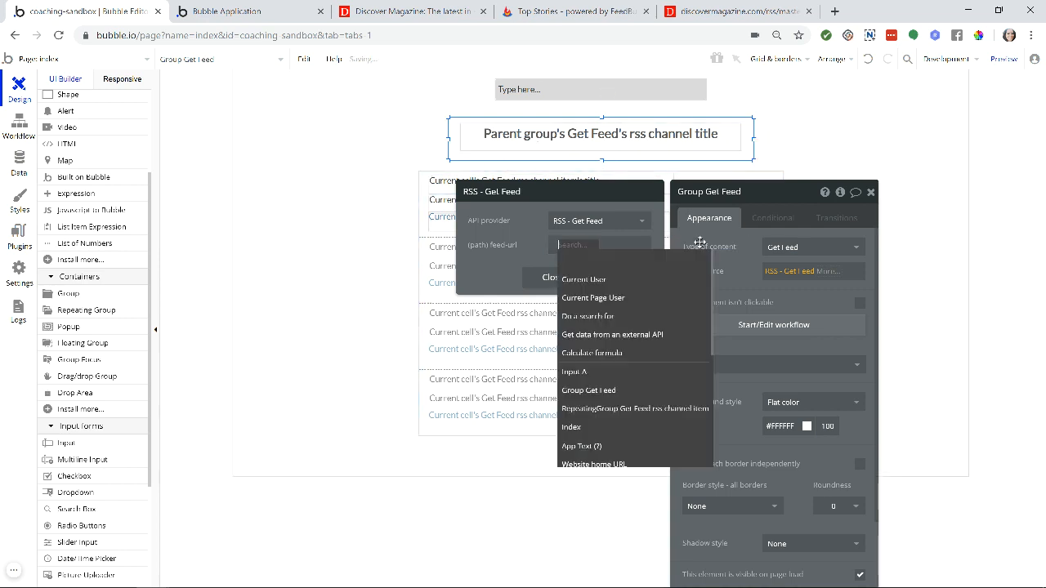
pyautogui.click(574, 371)
pyautogui.click(601, 261)
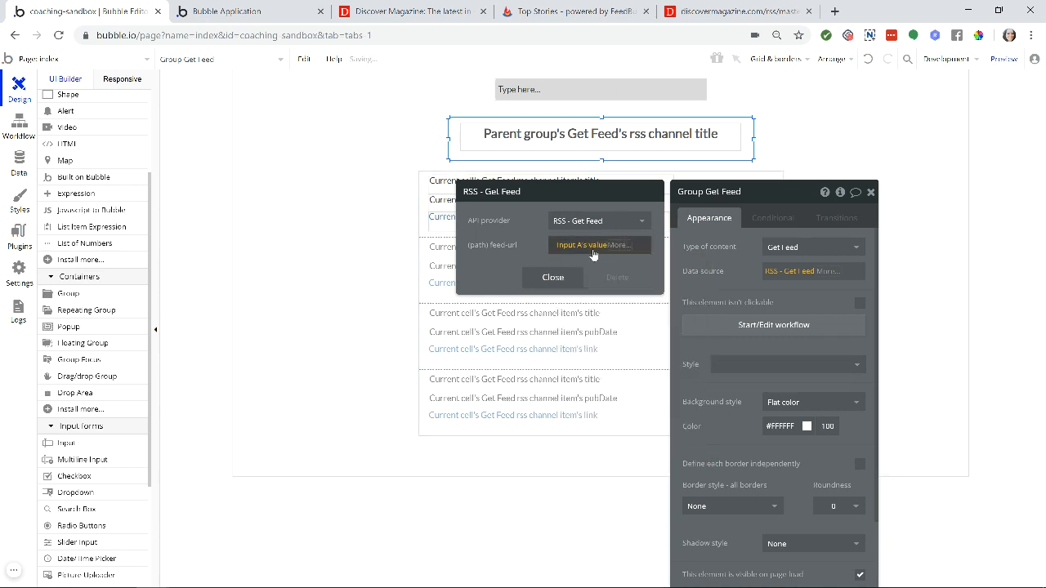
# - Set the feed-url in the repeating group's RSS - Get Feed data source to Input A's value
pyautogui.click(450, 214)
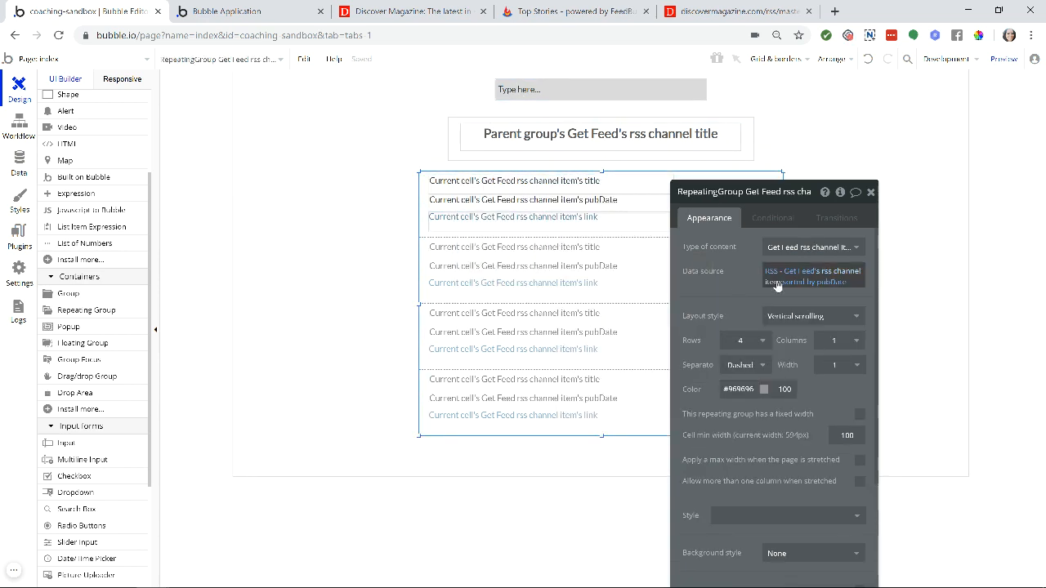
pyautogui.click(787, 275)
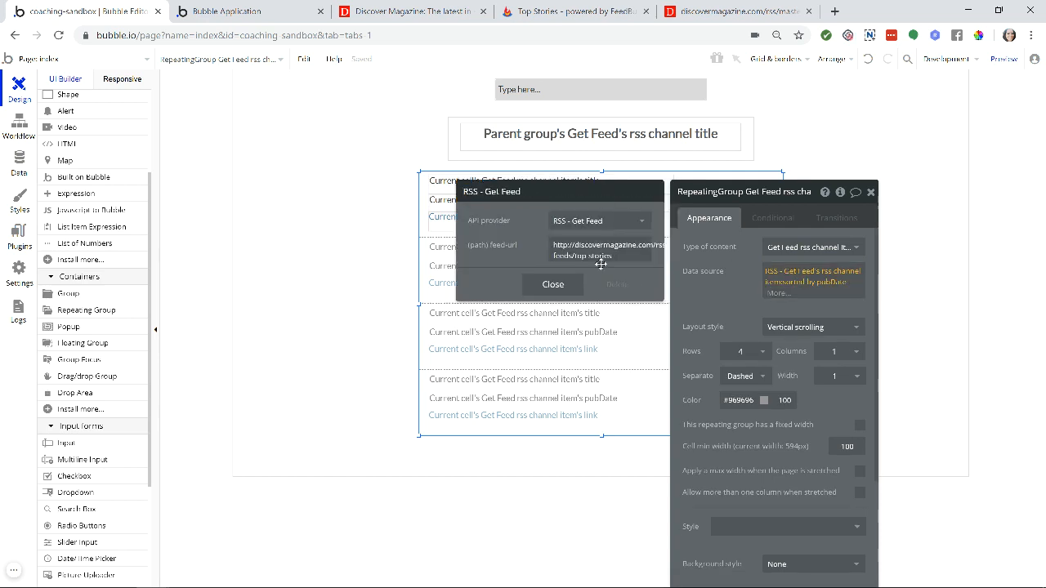
pyautogui.click(792, 278)
pyautogui.click(793, 278)
pyautogui.click(642, 245)
pyautogui.press('BackSpace')
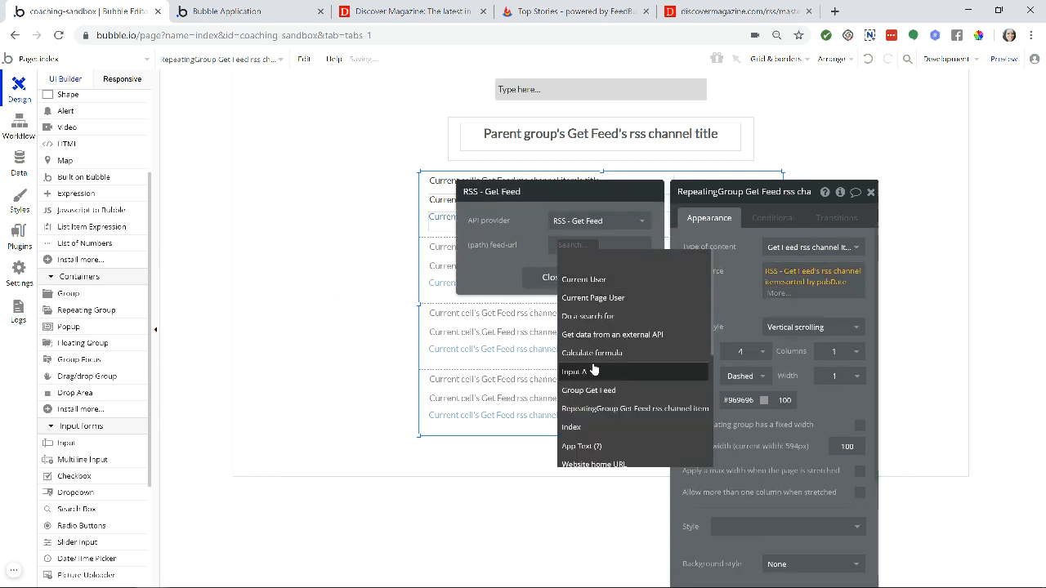
pyautogui.click(596, 372)
pyautogui.click(594, 263)
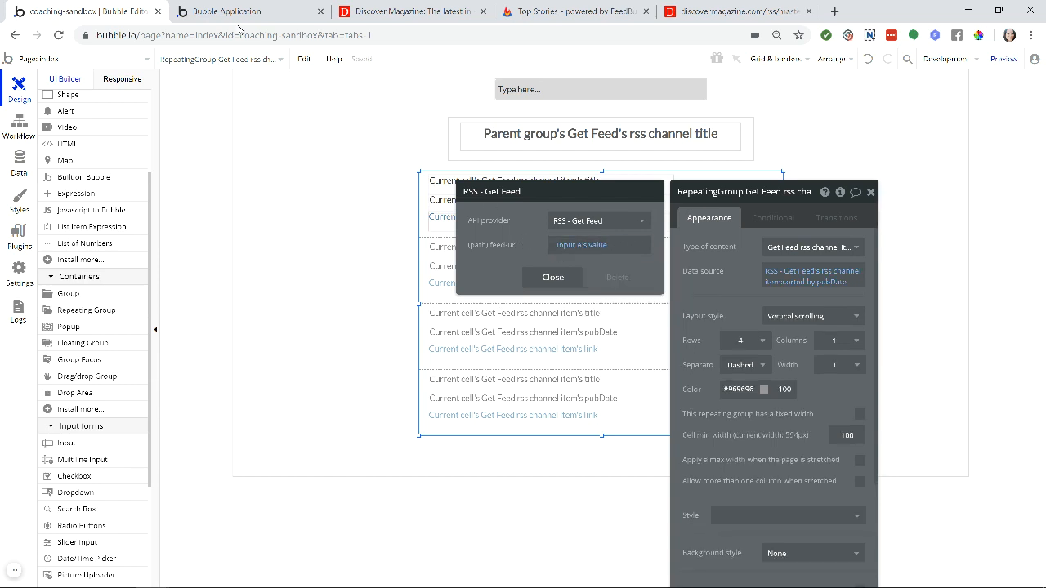
pyautogui.click(237, 12)
pyautogui.click(274, 67)
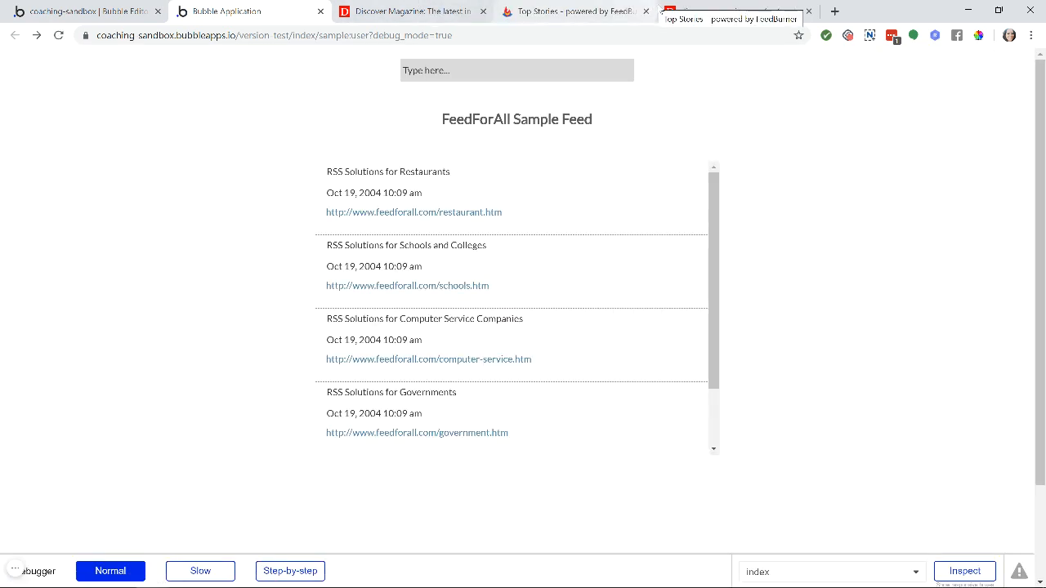
pyautogui.click(584, 71)
pyautogui.write('http://discovermagazine.com/rss/master-feeds/top-stories')
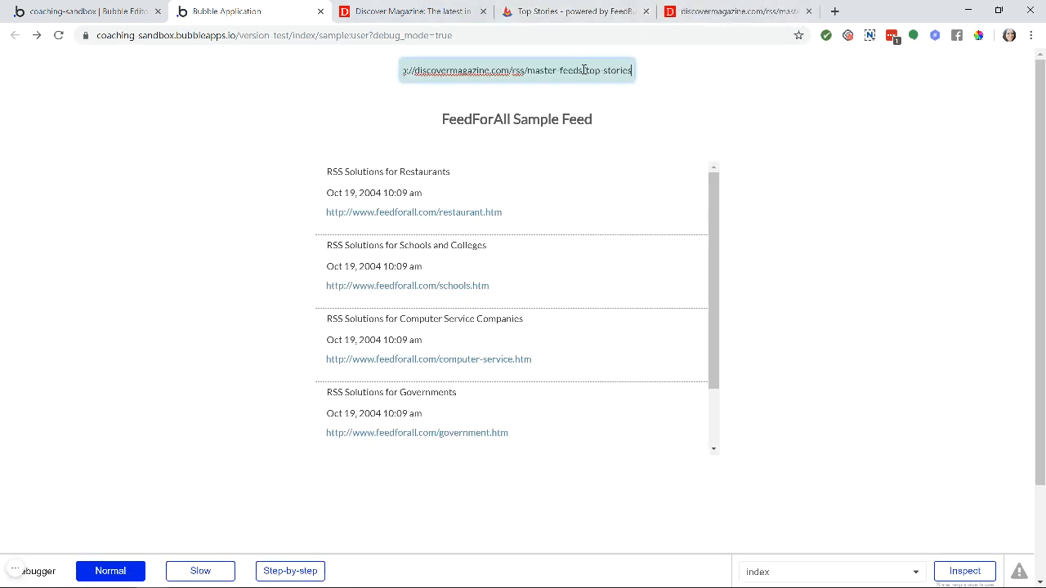
pyautogui.click(719, 90)
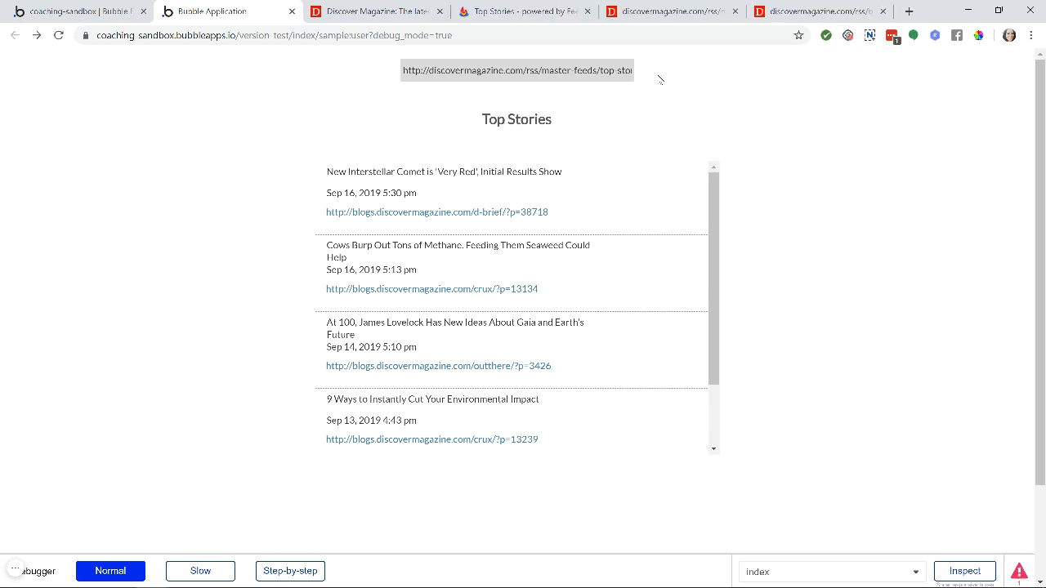
# - Copy the address of Discover Magazine's Latest Blogs feed, discovermagazine.com/rss/blog-feeds/all, from its open XML page
pyautogui.click(771, 21)
pyautogui.click(403, 37)
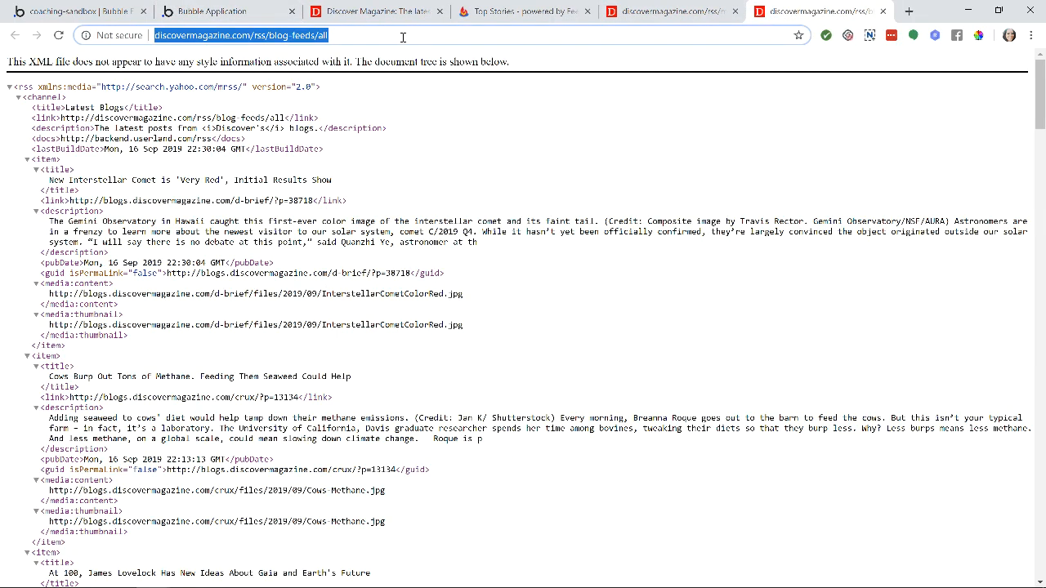
pyautogui.tripleClick(402, 37)
pyautogui.hotkey('ctrl', 'c')
pyautogui.click(376, 11)
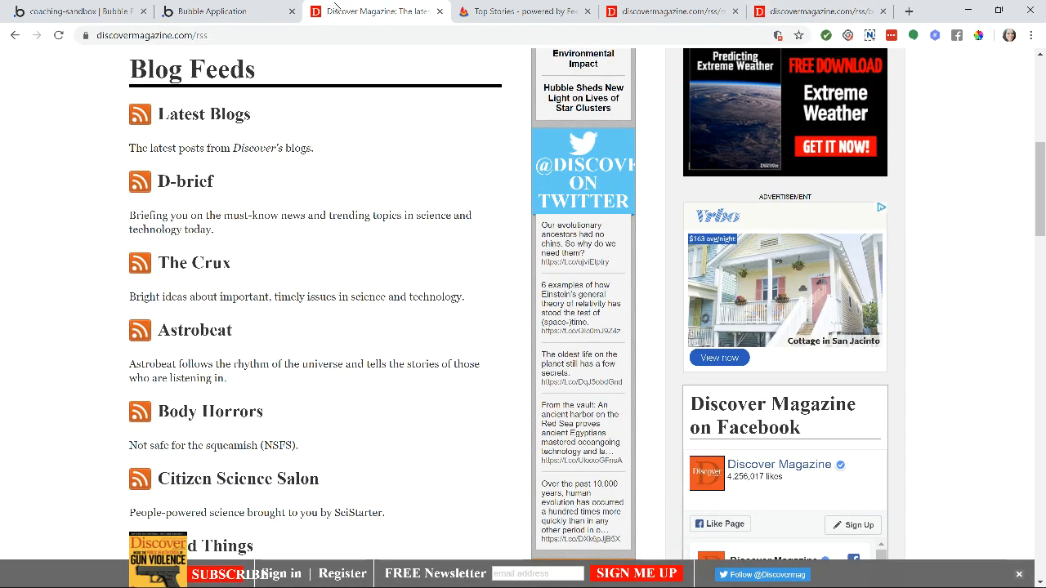
pyautogui.click(200, 8)
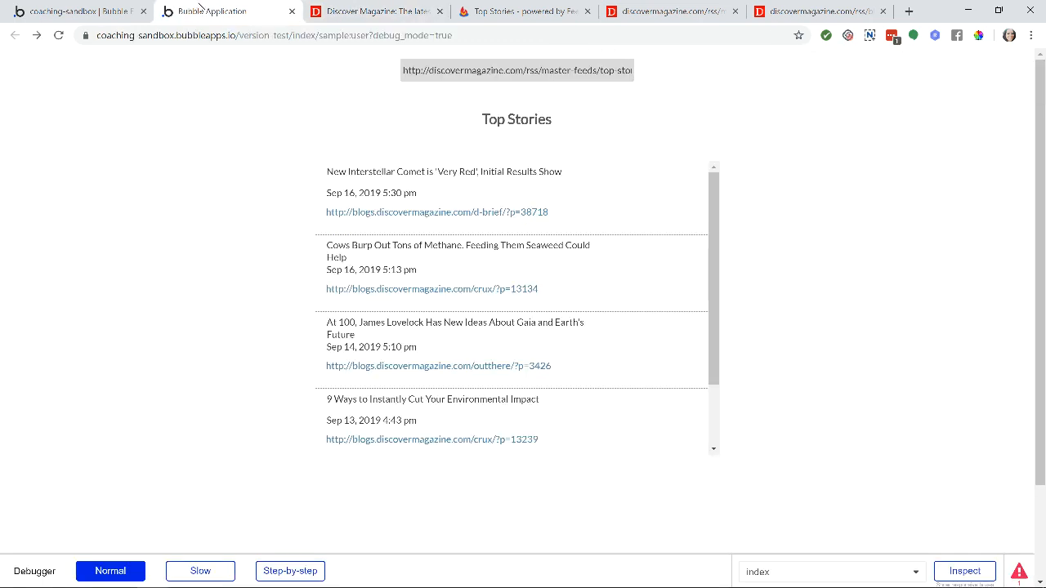
pyautogui.tripleClick(495, 71)
pyautogui.hotkey('ctrl', 'v')
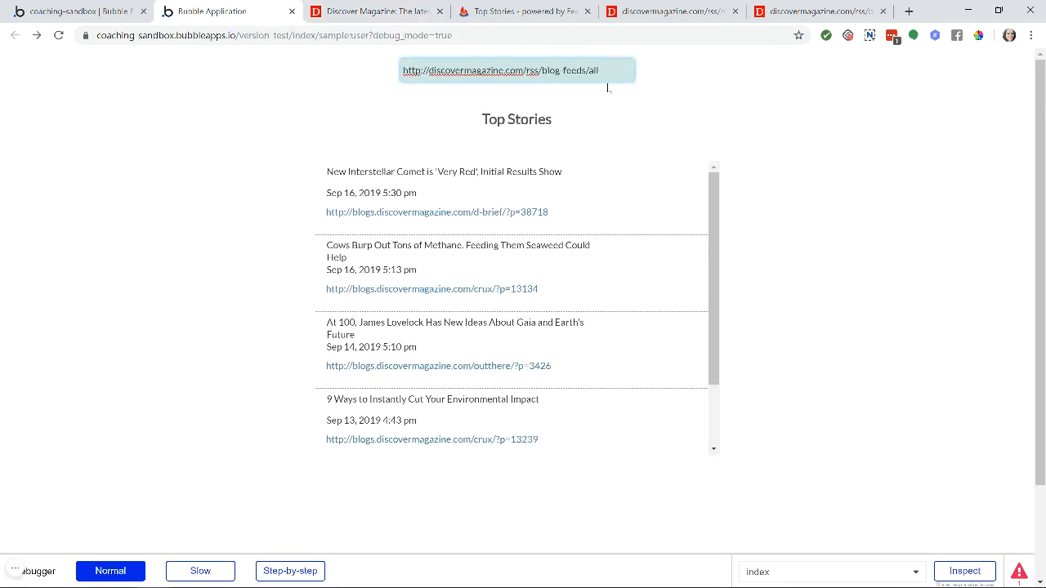
pyautogui.click(731, 211)
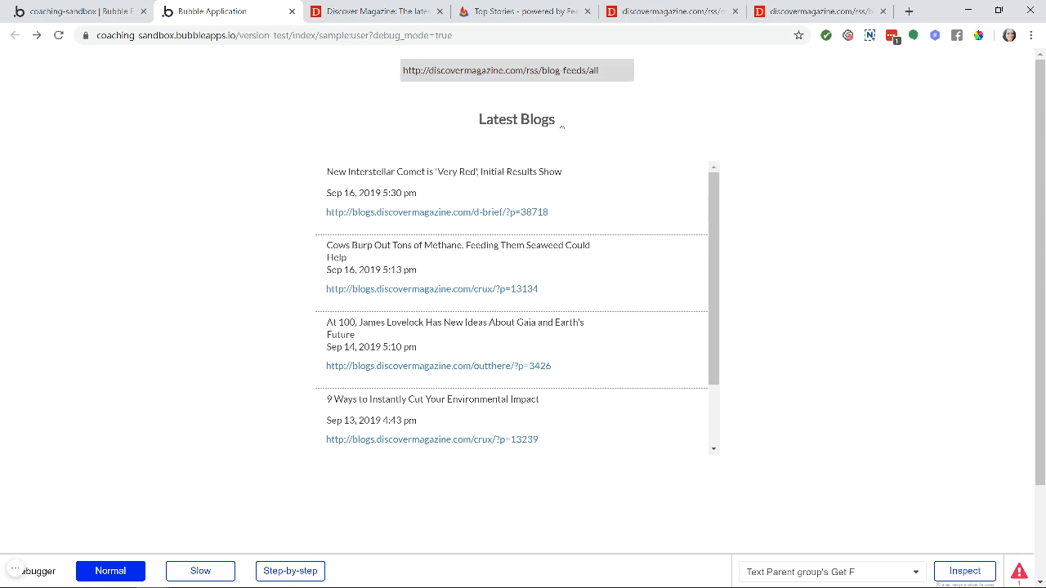
# - Review the loaded feed's title and item list in the preview and compare them with Discover Magazine's blog feeds page
pyautogui.moveTo(495, 117); pyautogui.dragTo(559, 121)
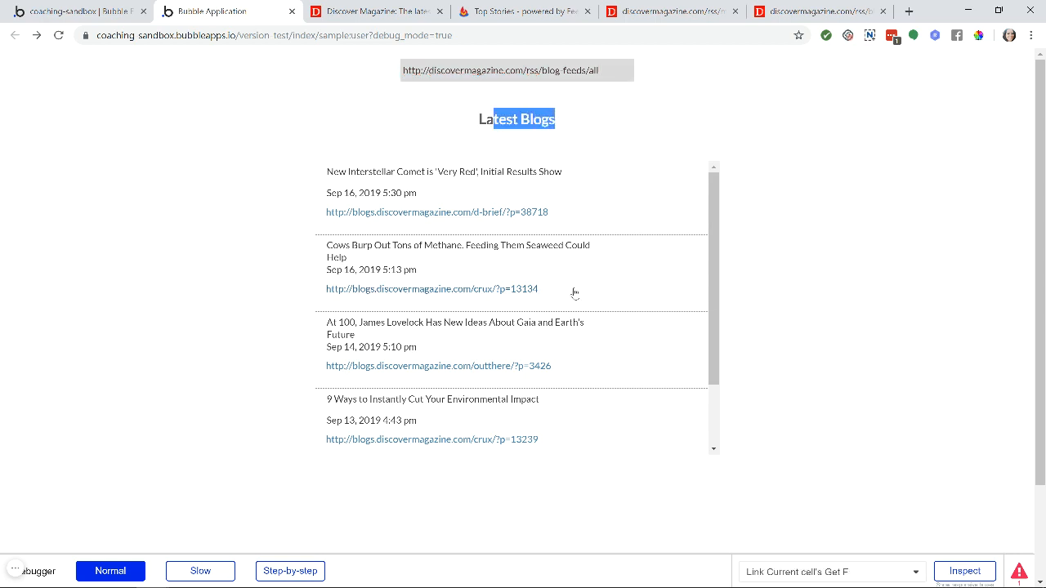
pyautogui.scroll(-1, 573, 292)
pyautogui.scroll(-8, 574, 292)
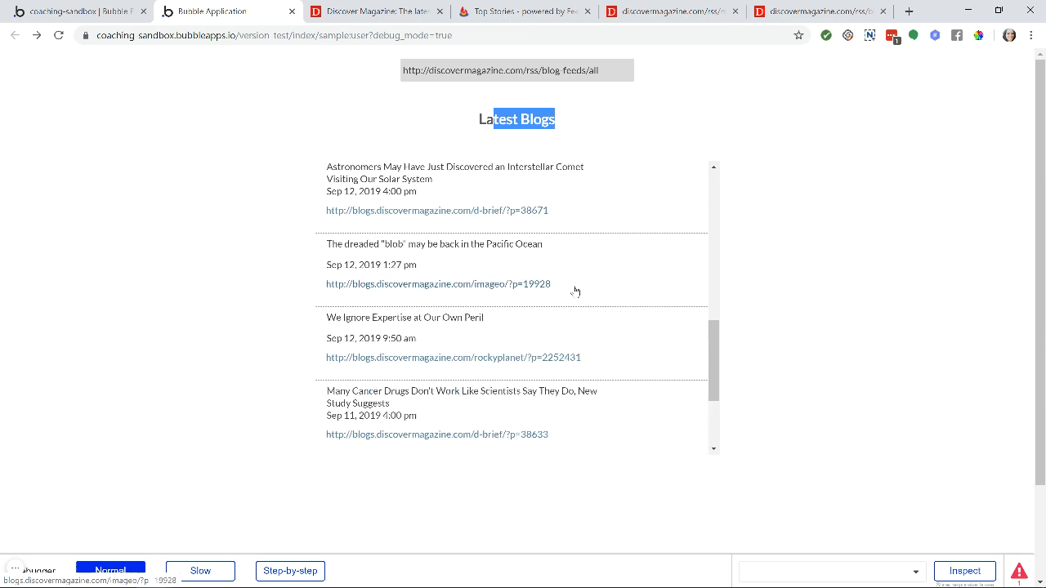
pyautogui.scroll(-2, 575, 292)
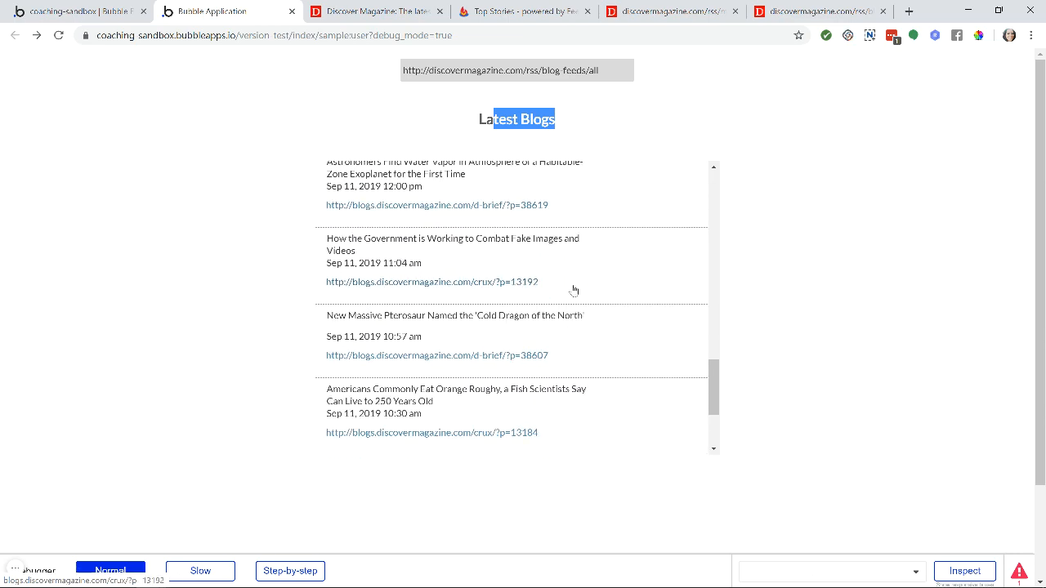
pyautogui.scroll(-1, 573, 290)
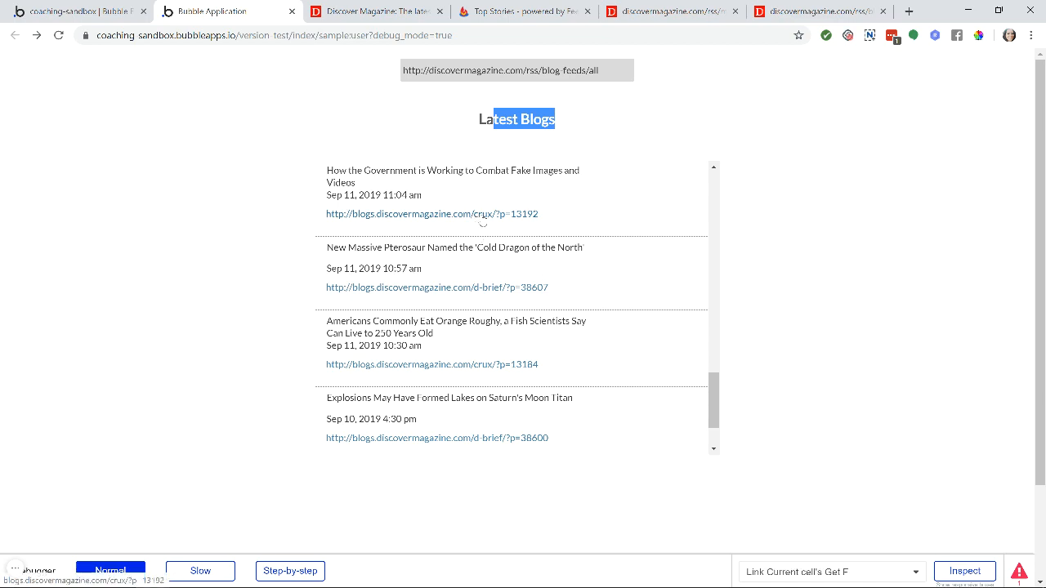
pyautogui.click(396, 11)
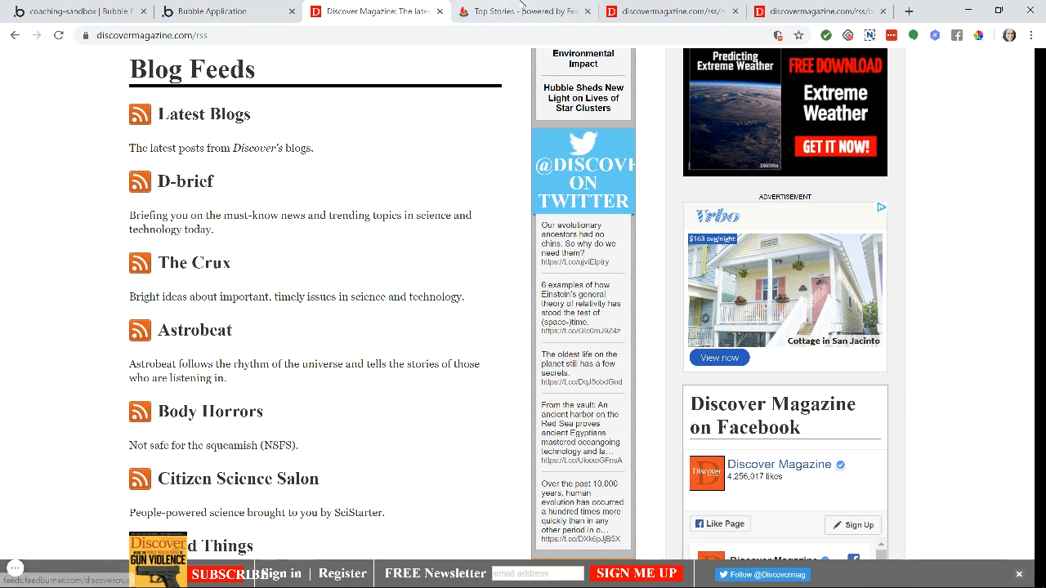
pyautogui.click(213, 11)
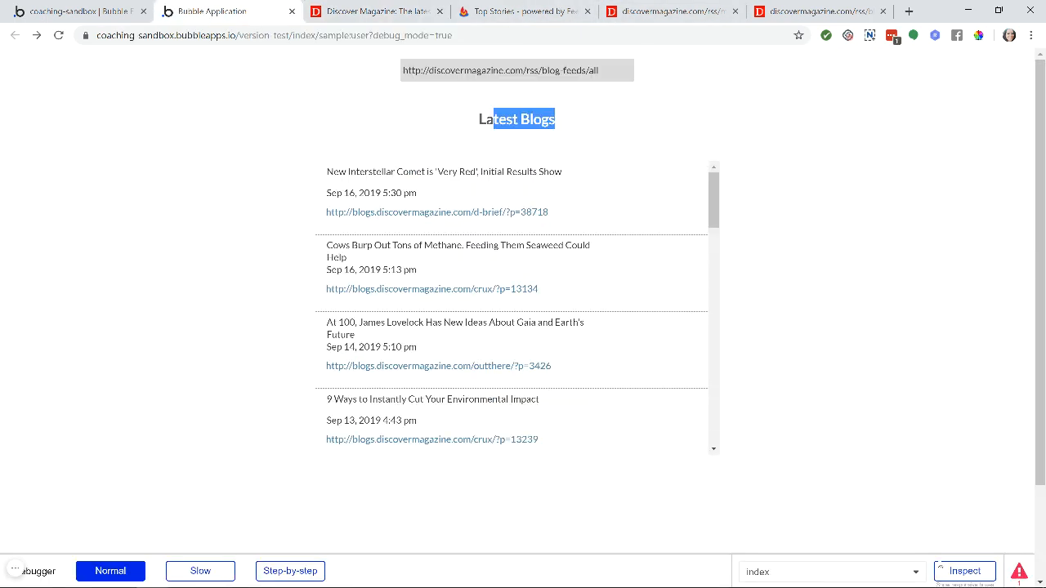
# - Inspect the values of the input, the repeating group and the feed title group in the debugger, and stop inspecting
pyautogui.click(940, 569)
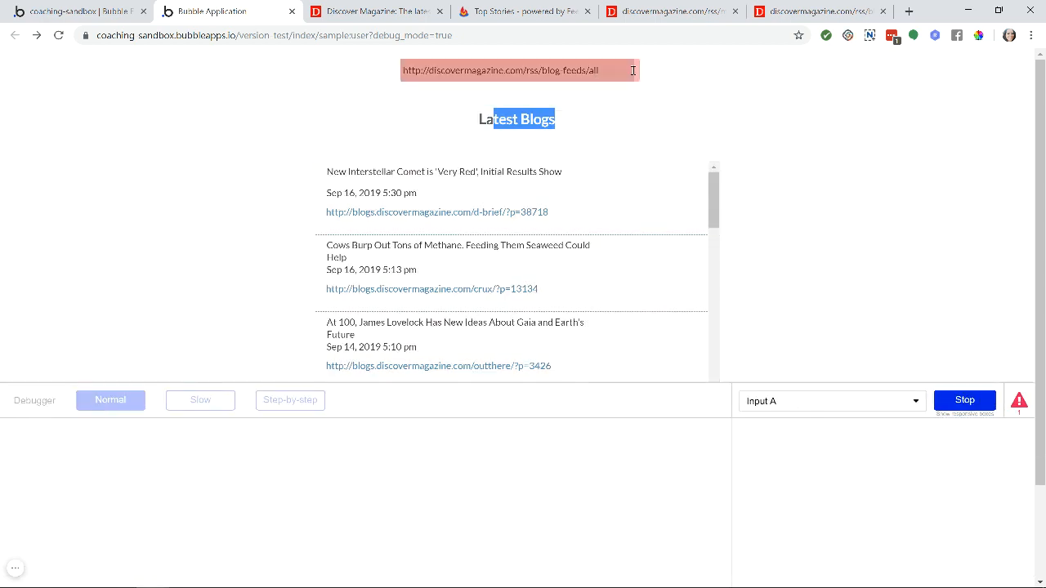
pyautogui.click(632, 71)
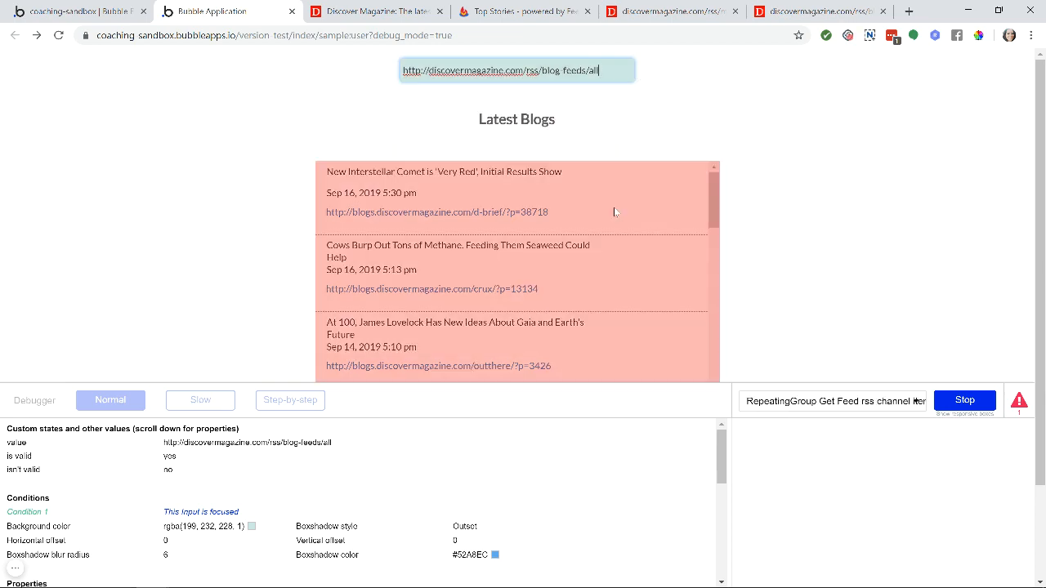
pyautogui.click(614, 206)
pyautogui.scroll(-3, 228, 495)
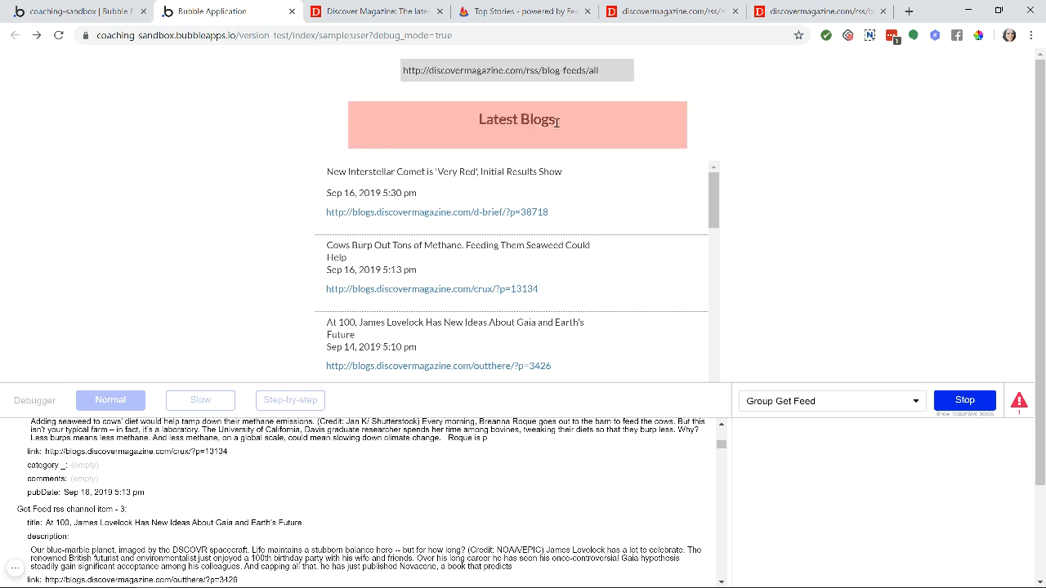
pyautogui.click(679, 128)
pyautogui.scroll(10, 300, 521)
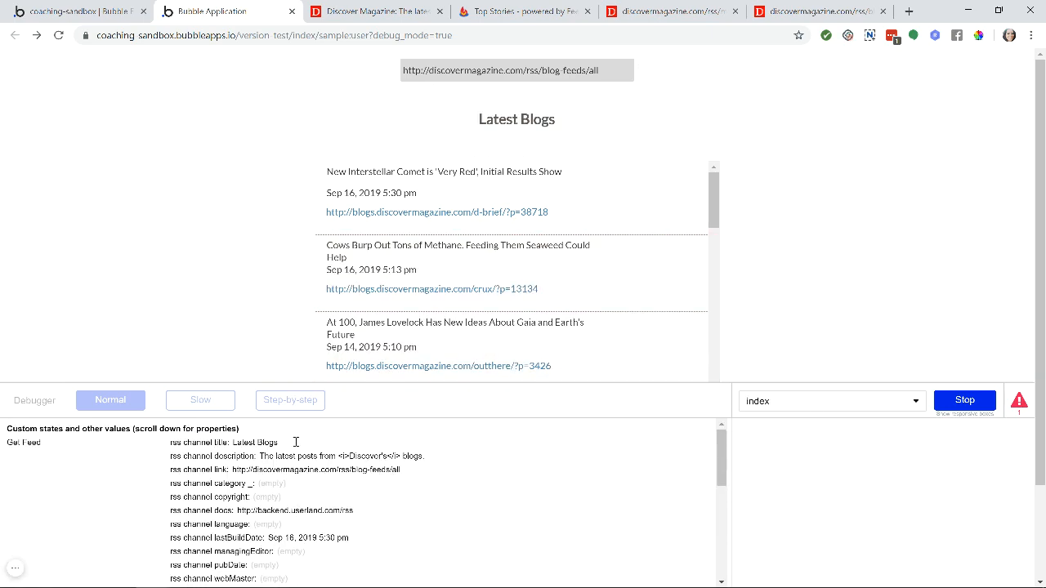
pyautogui.click(962, 404)
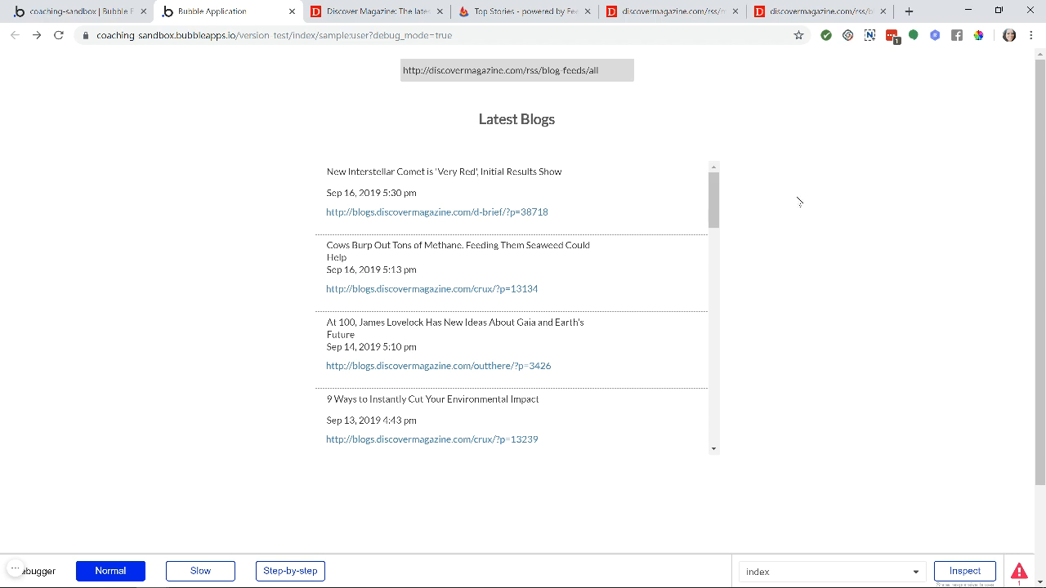
pyautogui.moveTo(14, 571)
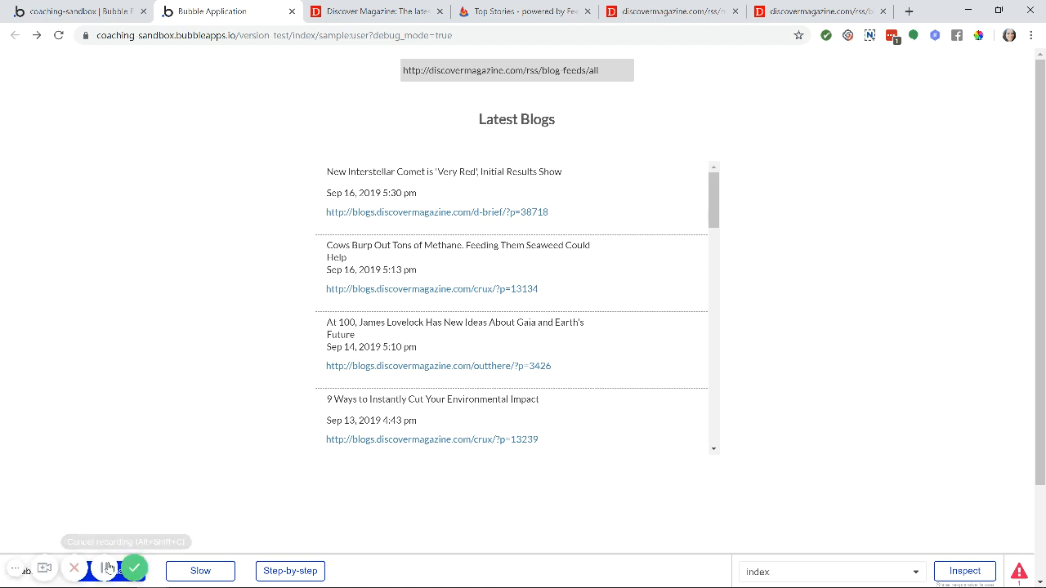